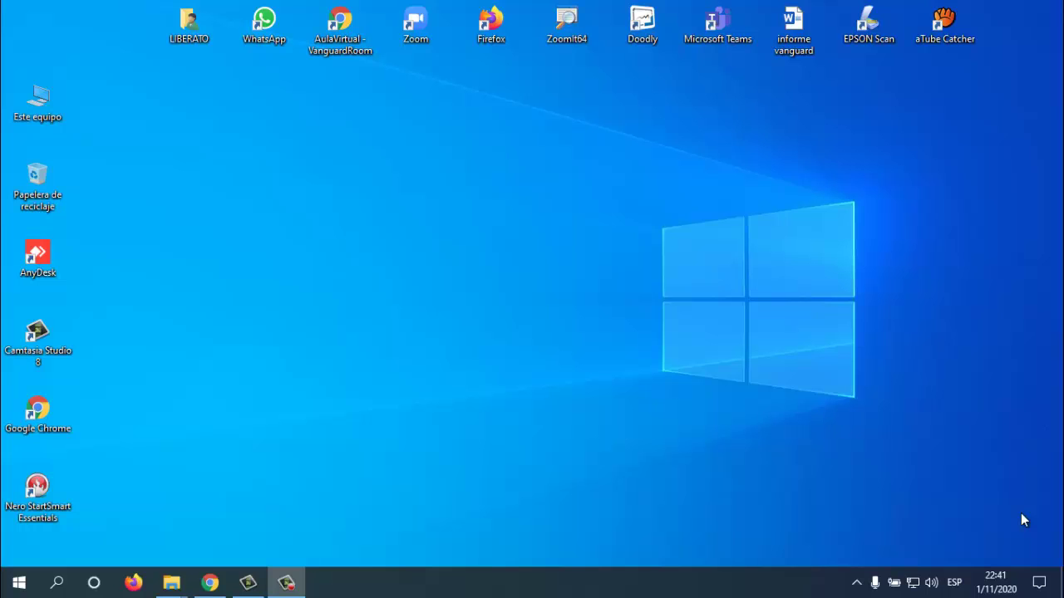
left_click(214, 582)
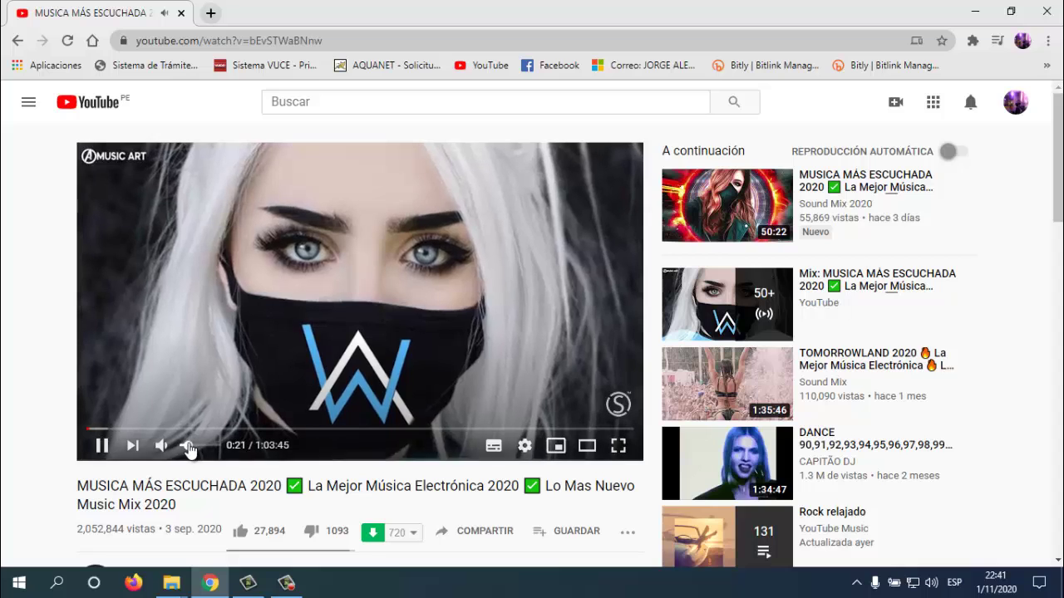
left_click(974, 11)
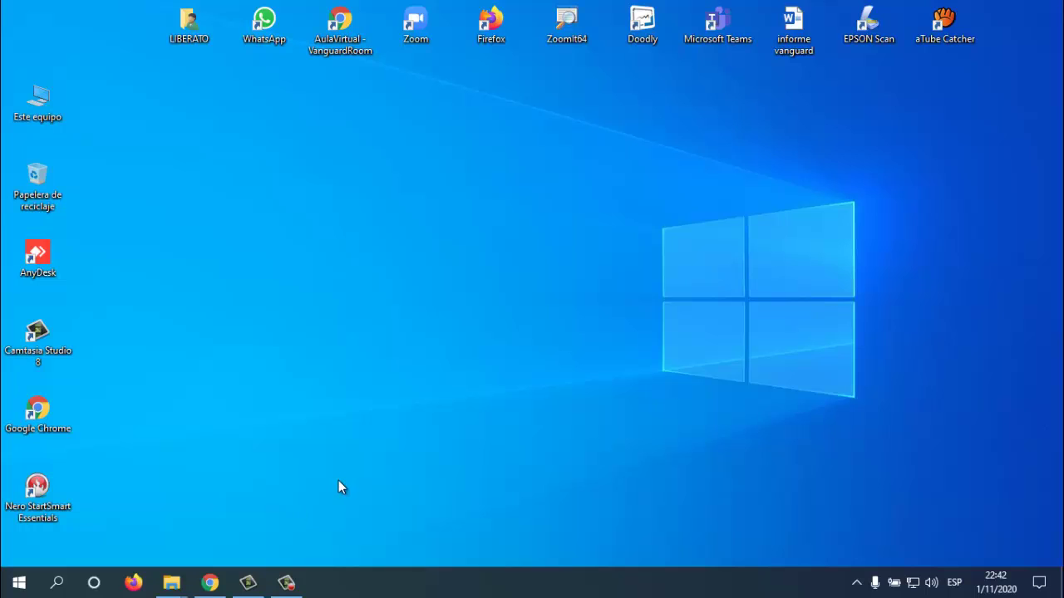
mouse_move(188, 577)
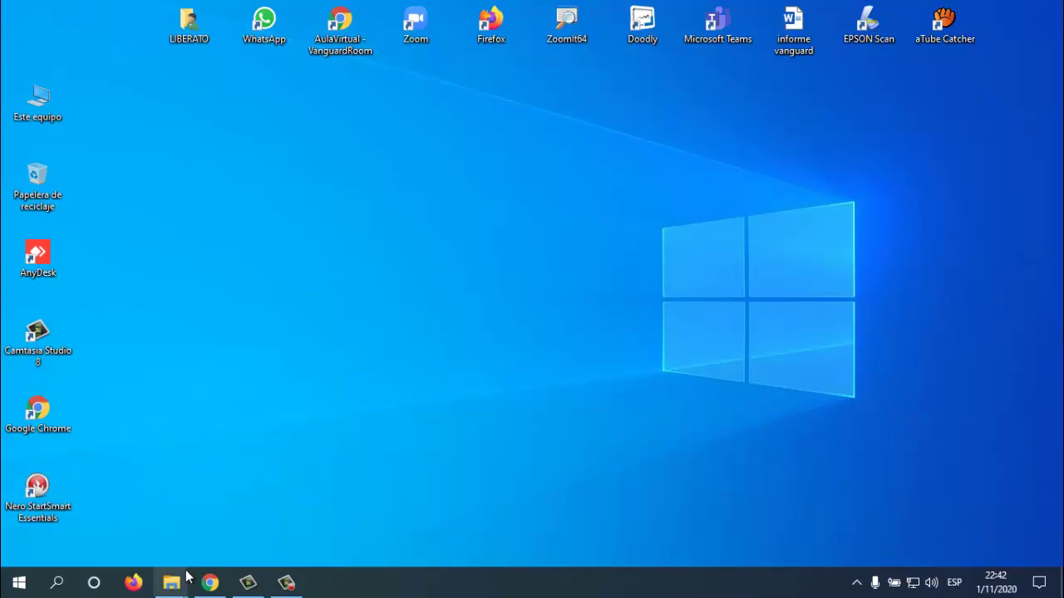
left_click(285, 585)
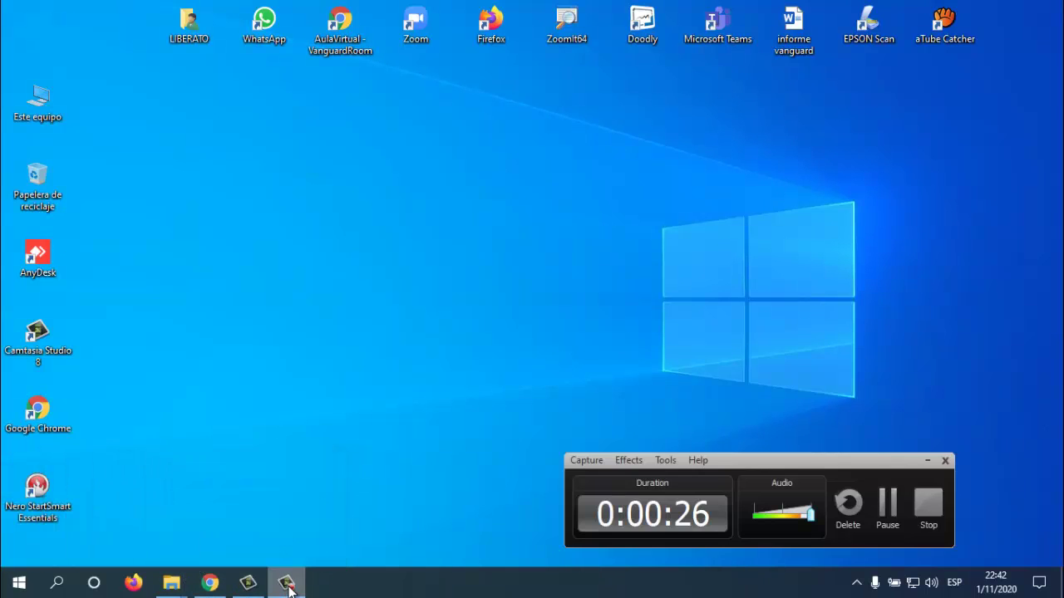
left_click(285, 585)
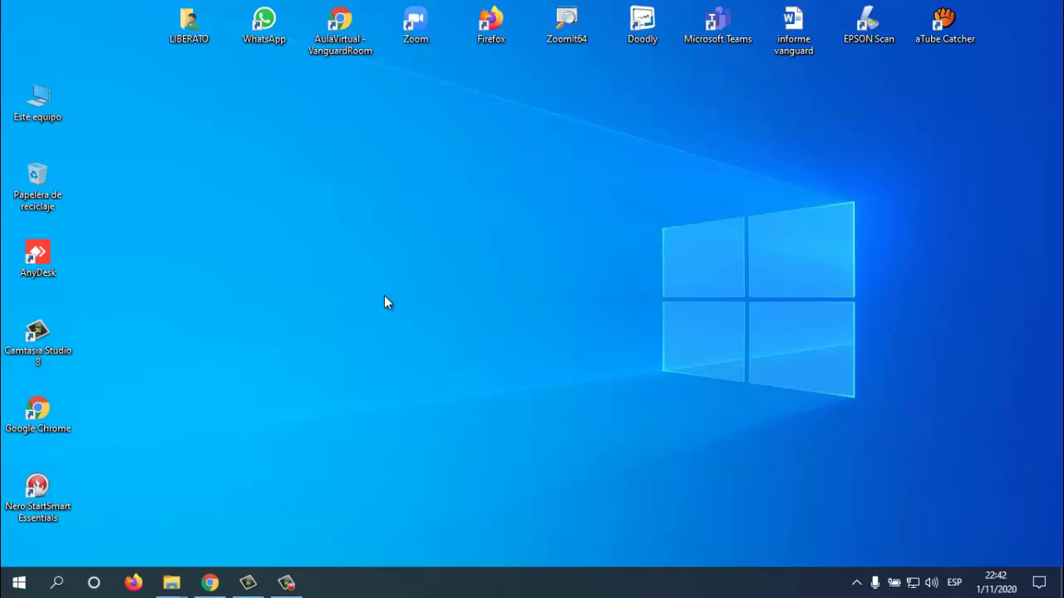
Launch Adobe Flash Professional CS6 and create a new ActionScript 3.0 document.
left_click(19, 582)
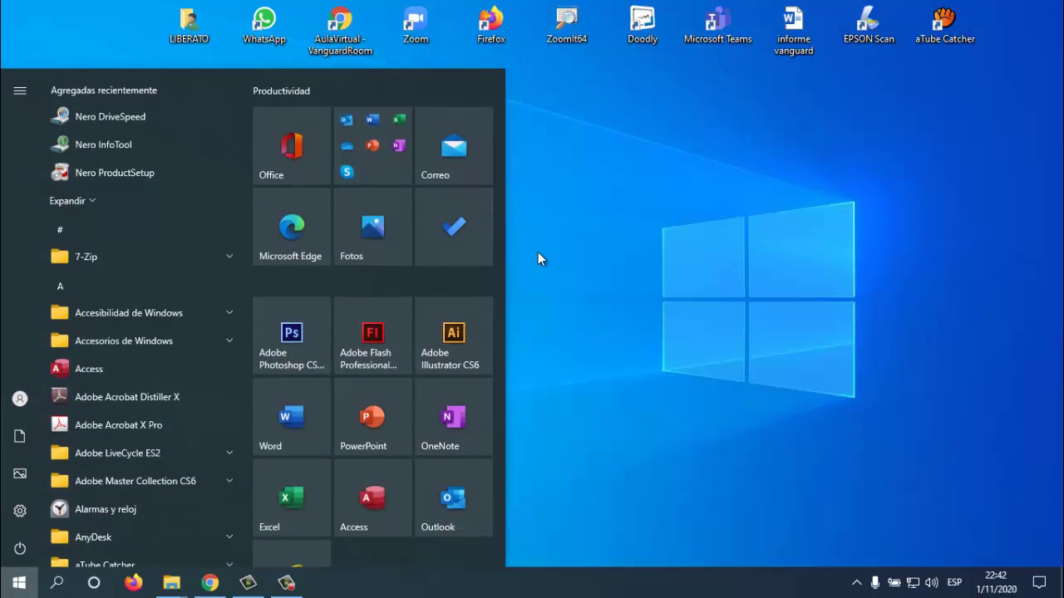
left_click(403, 324)
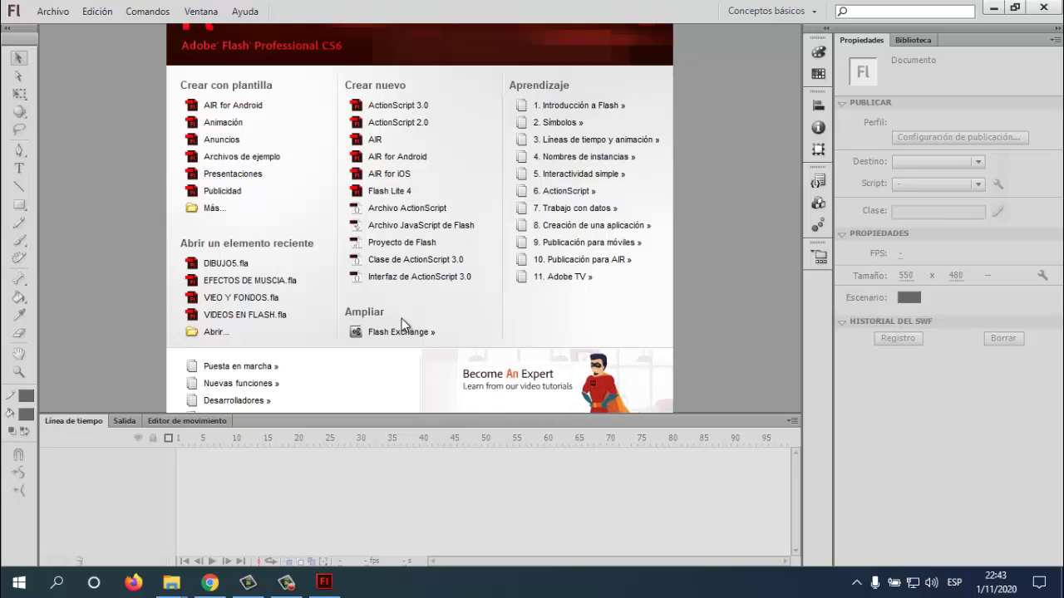
left_click(421, 107)
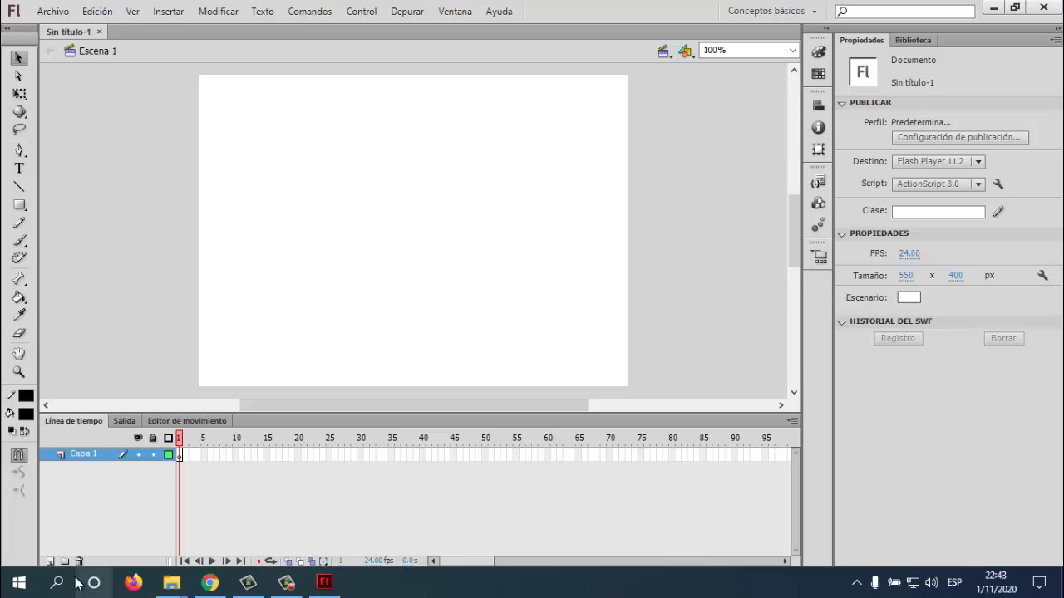
Add four new layers, Capa 2 to Capa 5, and make Capa 1 the active layer.
left_click(50, 561)
left_click(49, 561)
left_click(50, 561)
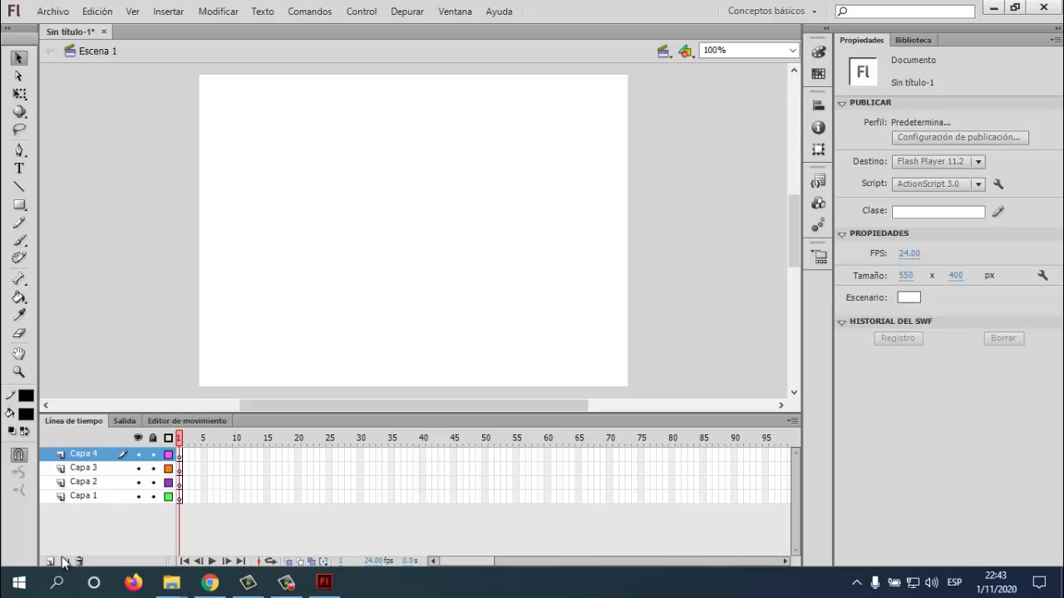
left_click(50, 561)
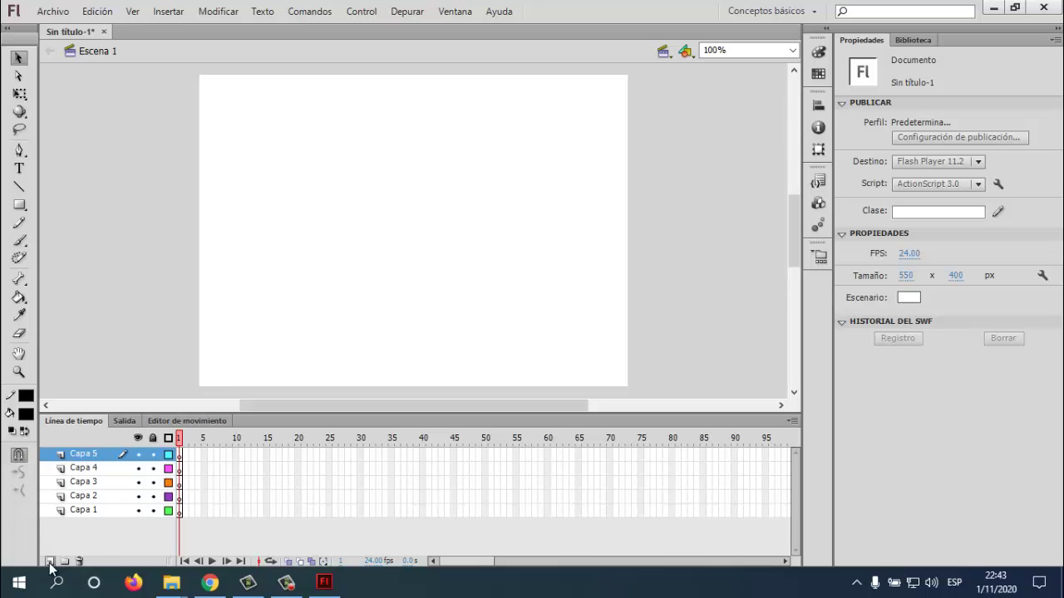
left_click(71, 514)
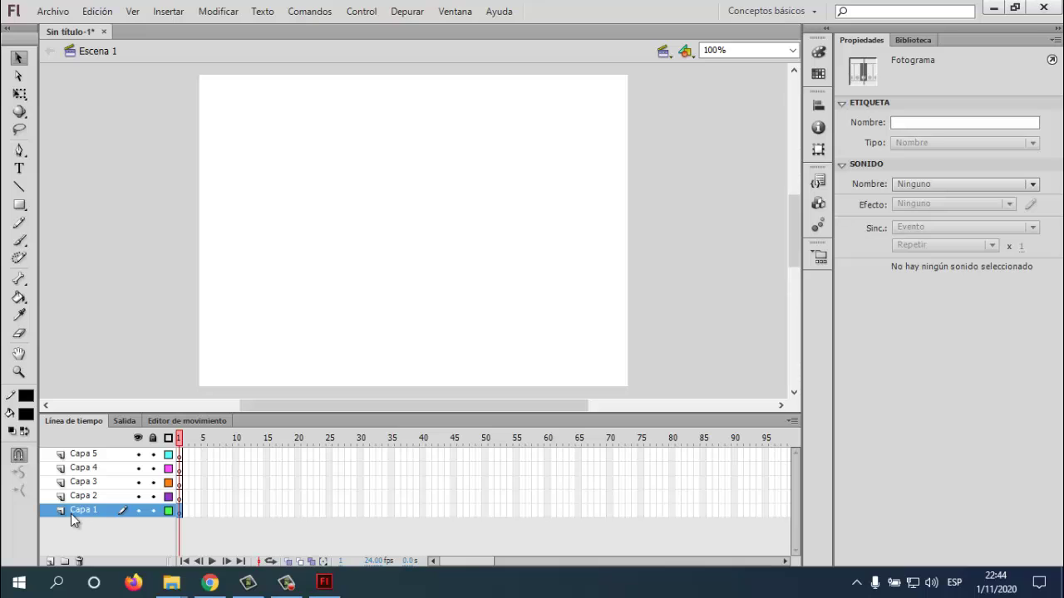
left_click(19, 204)
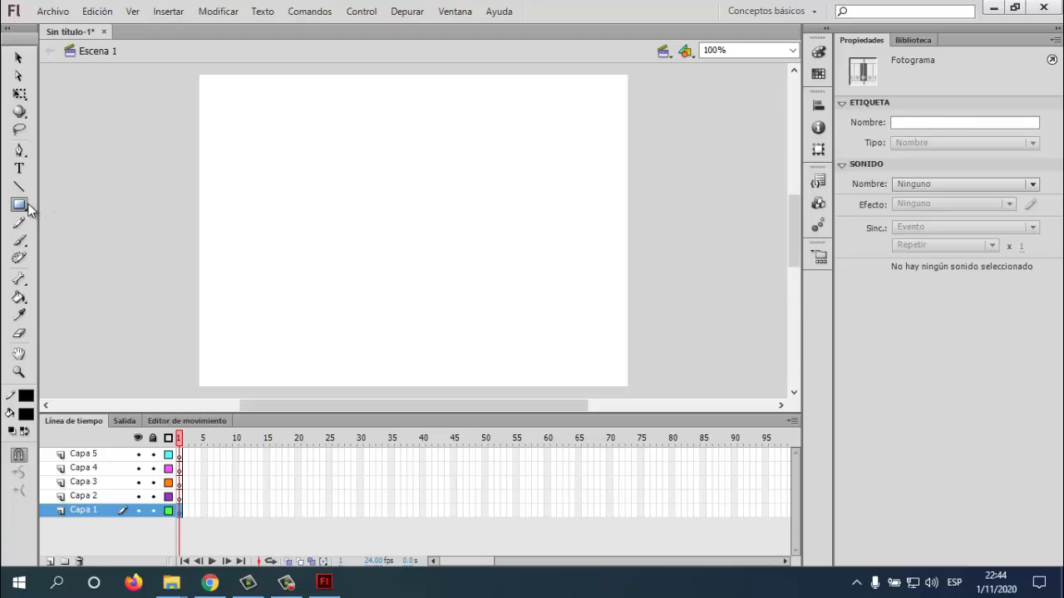
left_click(97, 222)
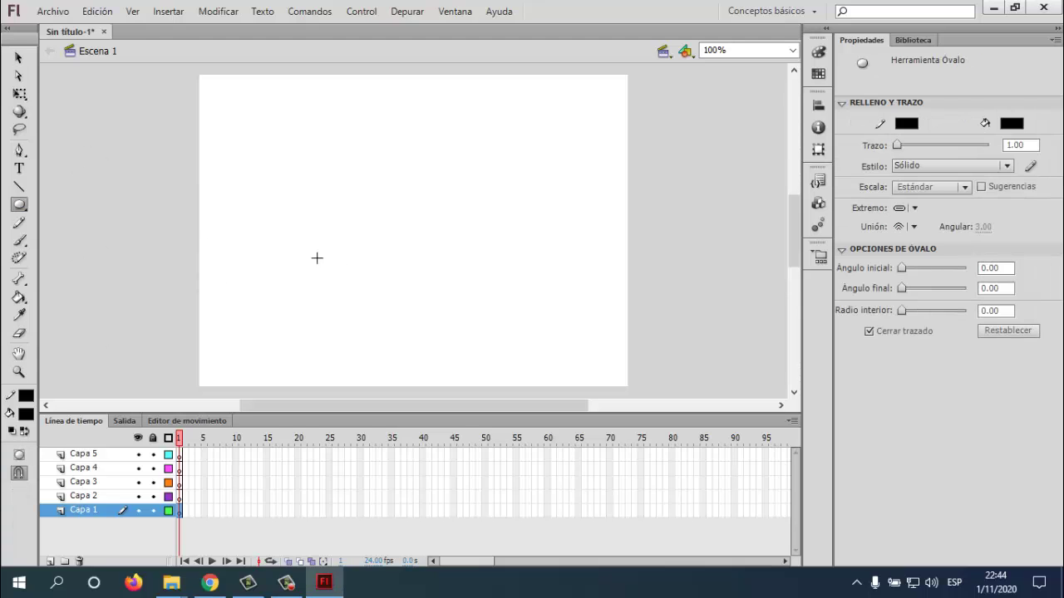
left_click_drag(383, 219, 451, 302)
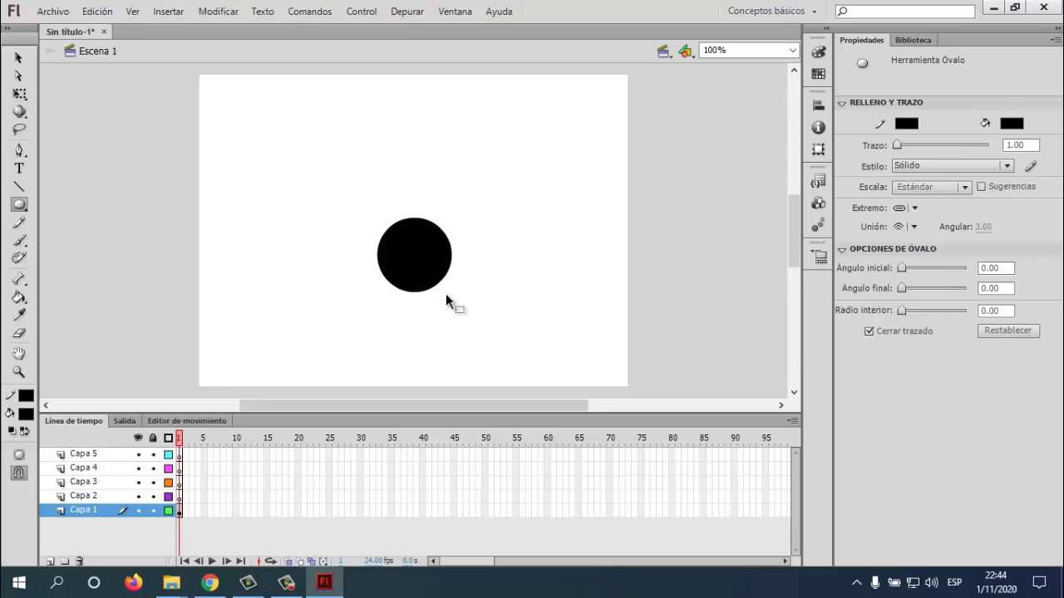
key("ctrl+z")
Draw a black square with corner radius 5 near the centre of the stage on Capa 1 as the torso.
left_click(21, 212)
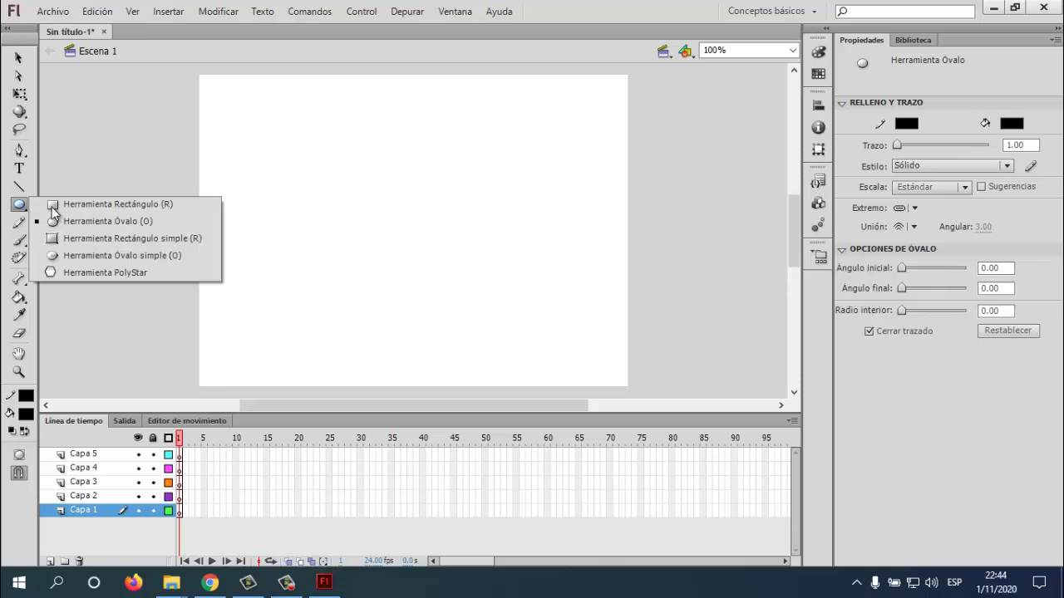
left_click(93, 208)
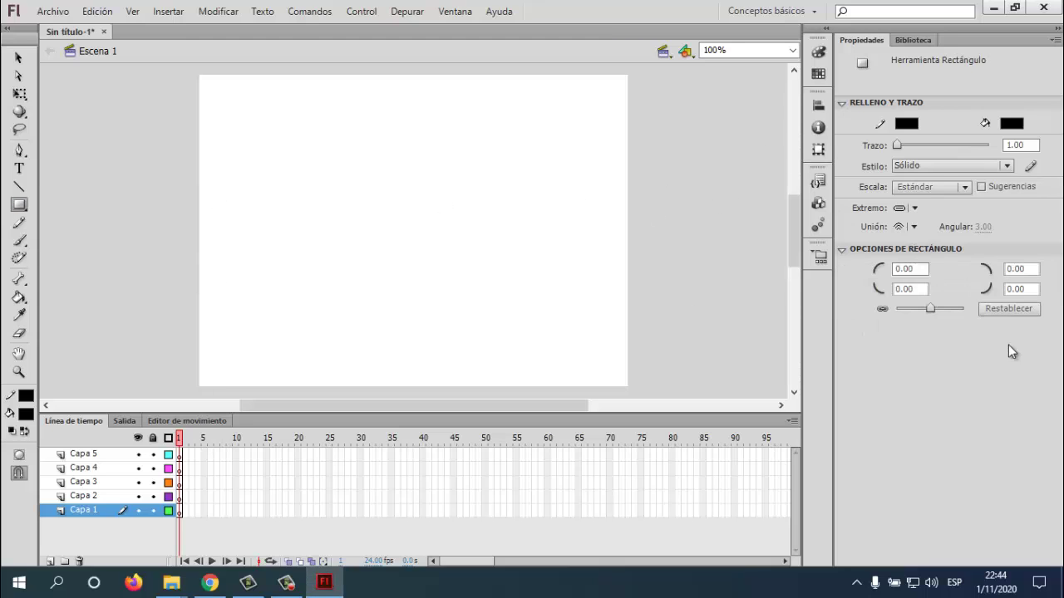
left_click(913, 268)
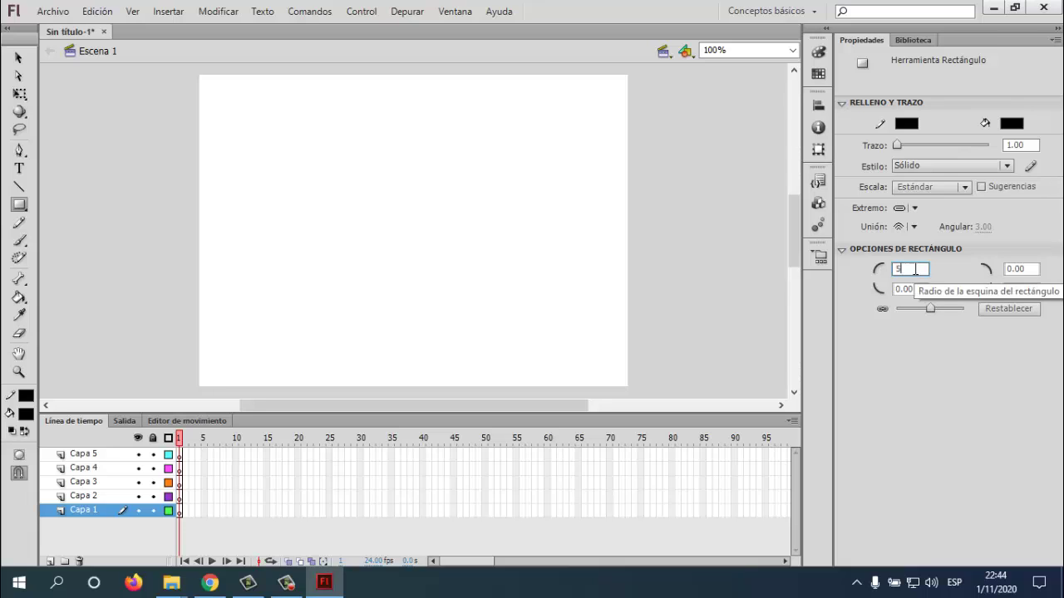
type("5")
left_click_drag(376, 205, 446, 275)
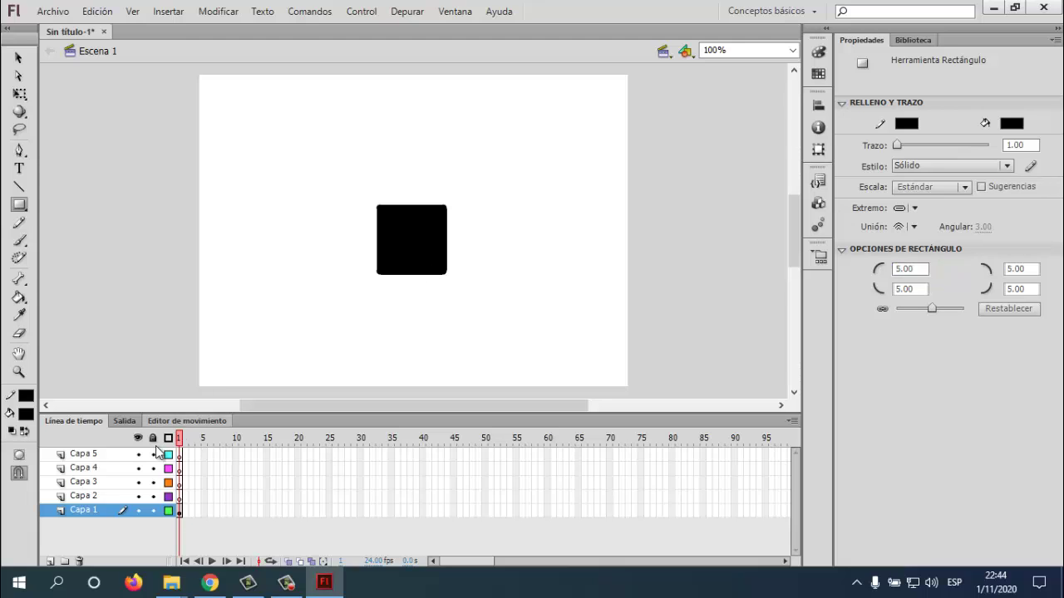
Draw two narrow vertical oval legs about 98 px tall below the torso, the right one on Capa 2 and the left one on Capa 3.
left_click(103, 495)
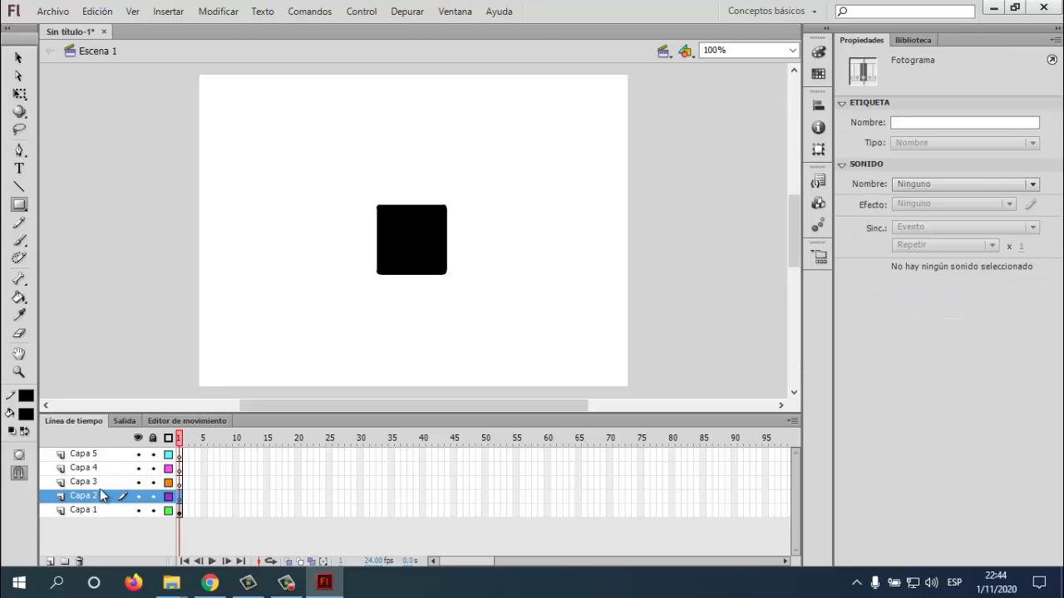
left_click(19, 205)
left_click(73, 222)
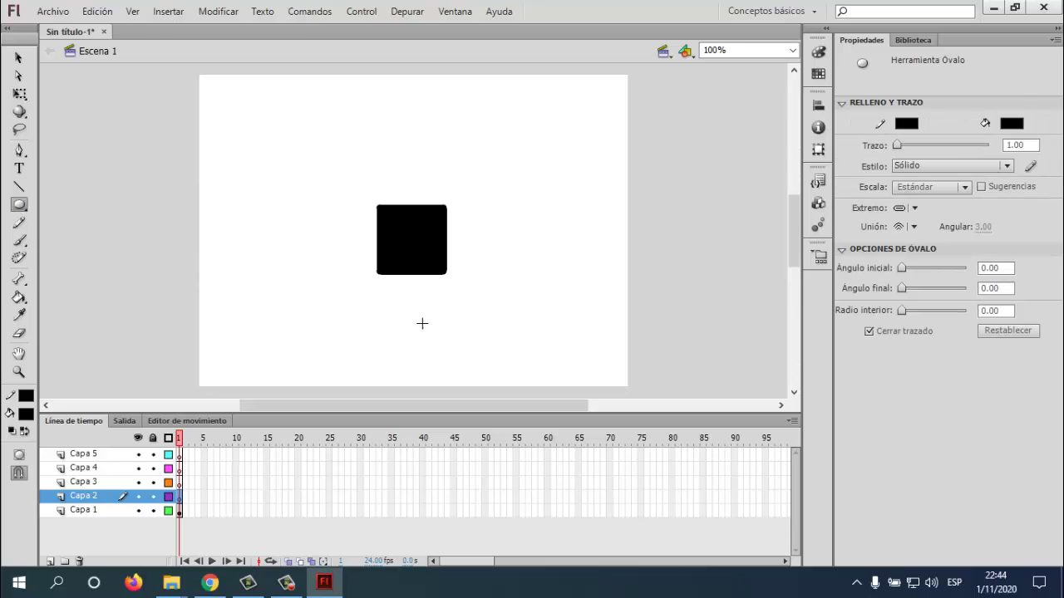
left_click_drag(420, 275, 436, 352)
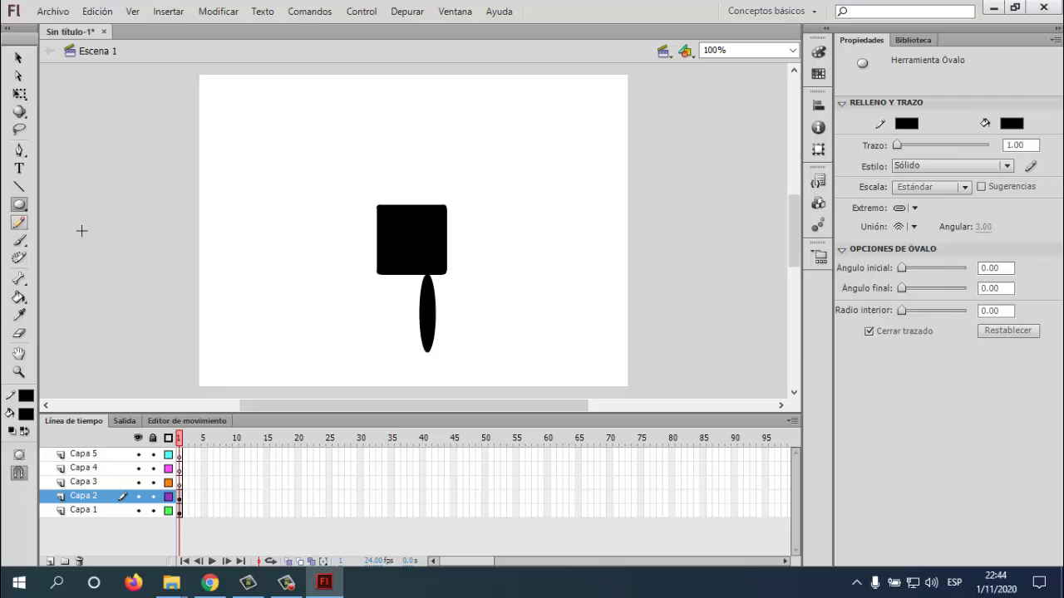
left_click(98, 482)
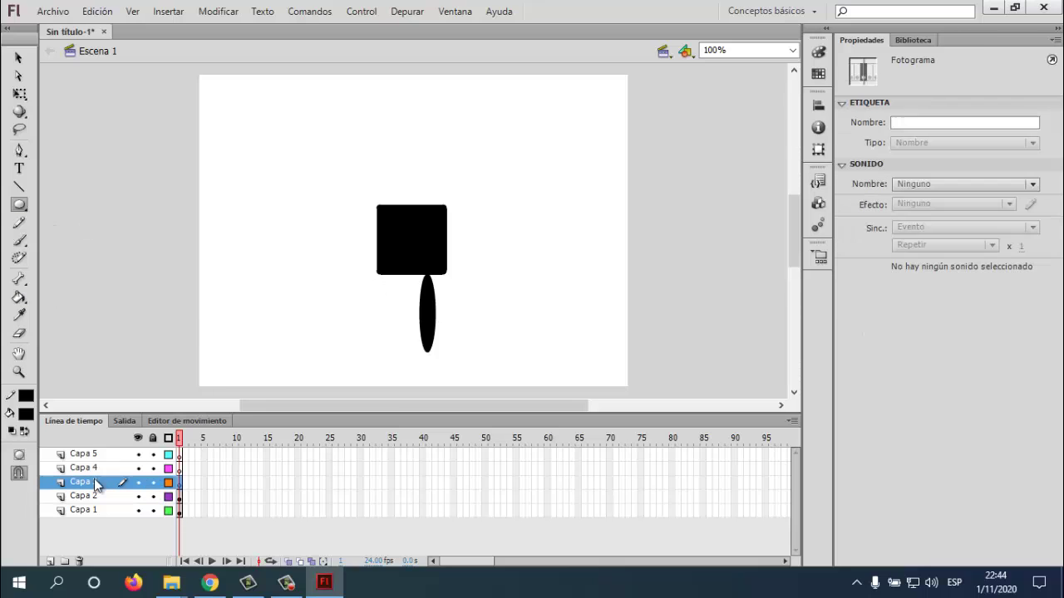
left_click_drag(379, 275, 400, 352)
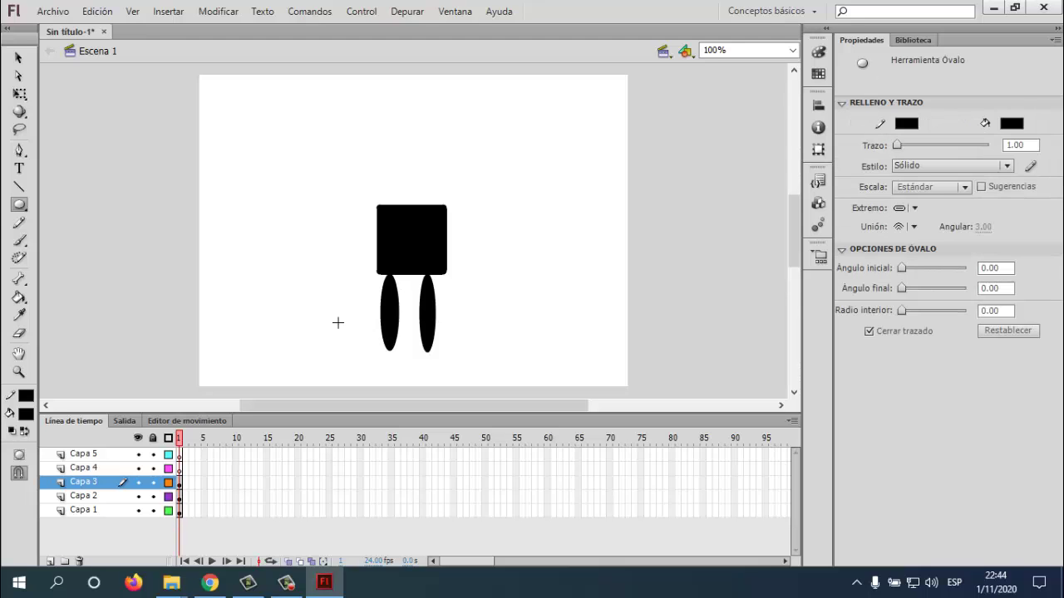
Draw horizontal oval arms about 115 x 18 px on Capa 4 (left) and Capa 5 (right), plus an oval head on a new layer.
left_click(83, 468)
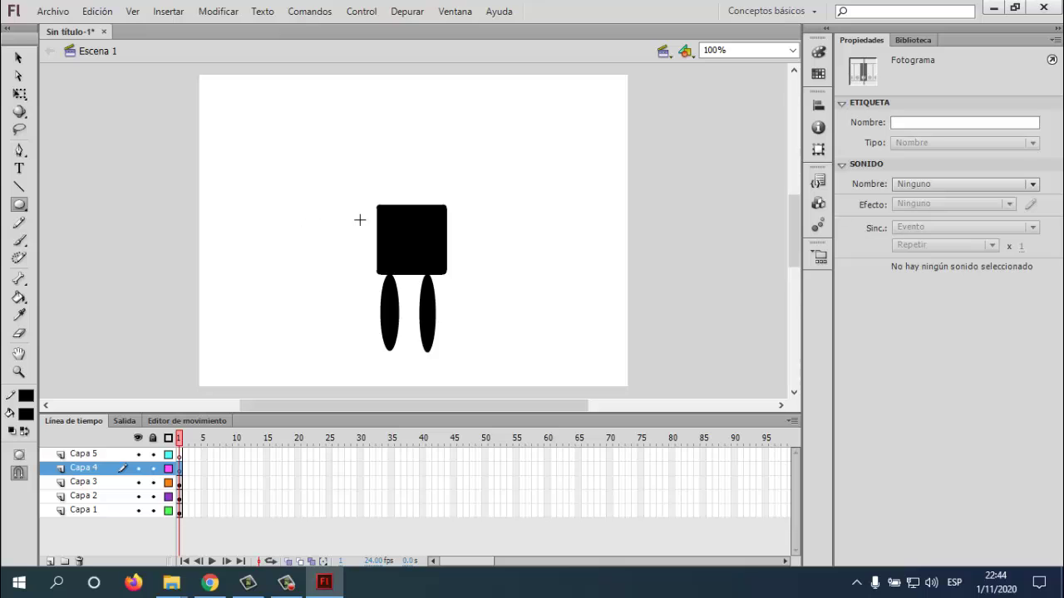
left_click_drag(356, 213, 265, 226)
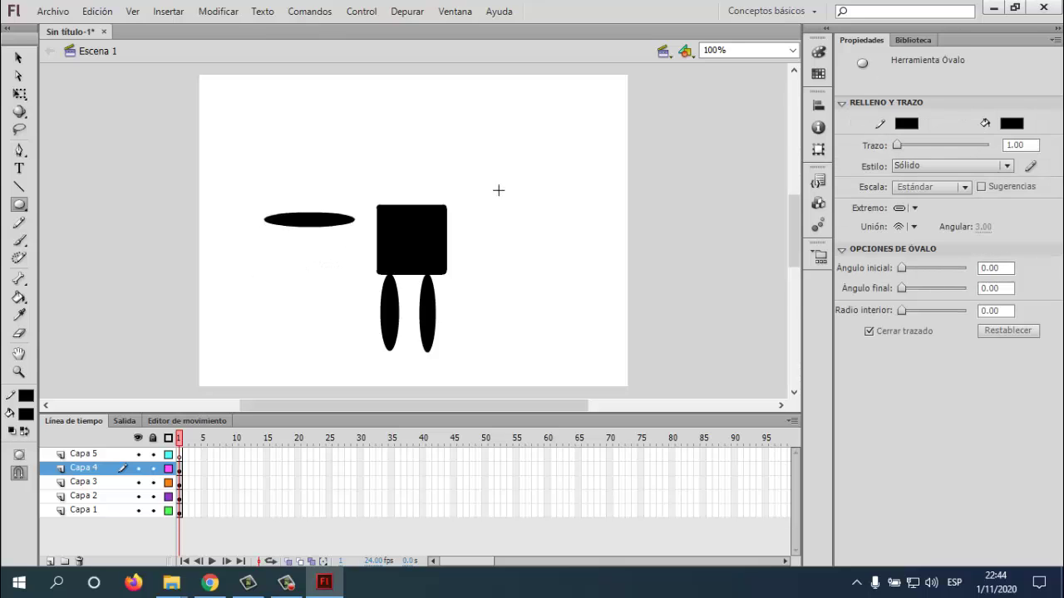
left_click(83, 454)
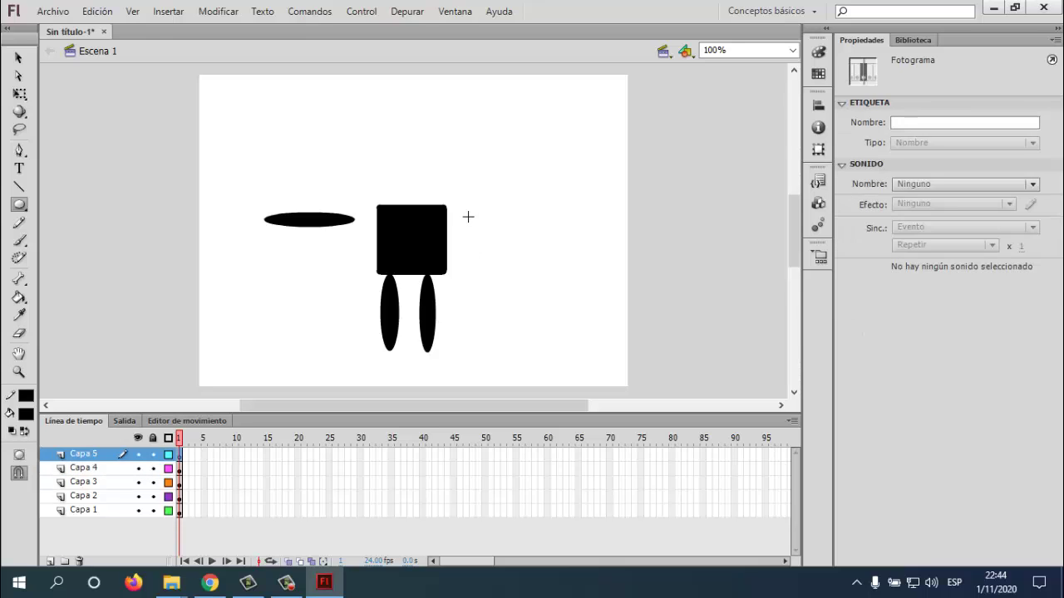
left_click_drag(468, 217, 560, 232)
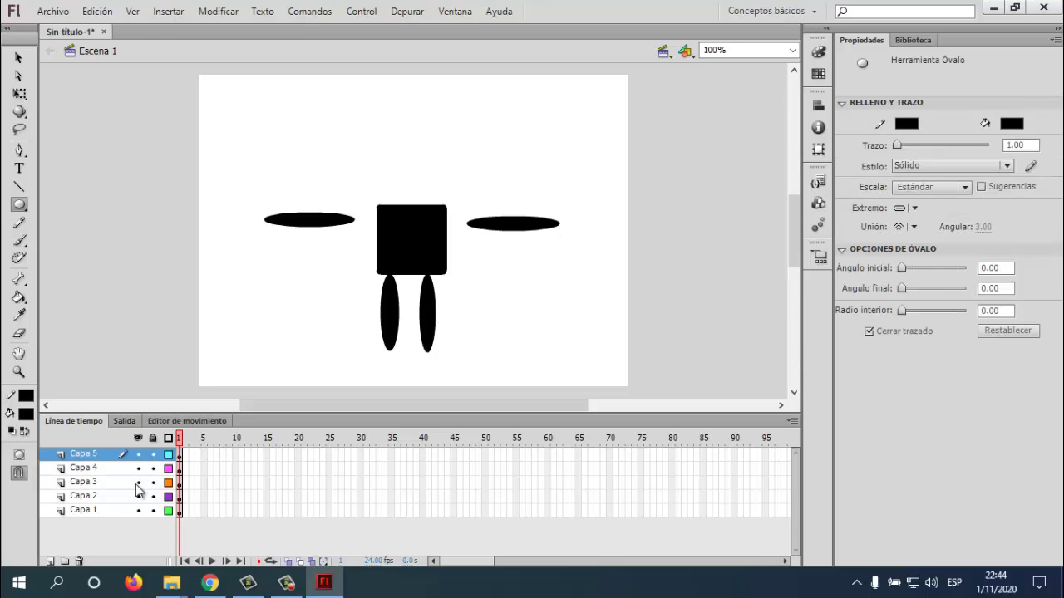
left_click(49, 561)
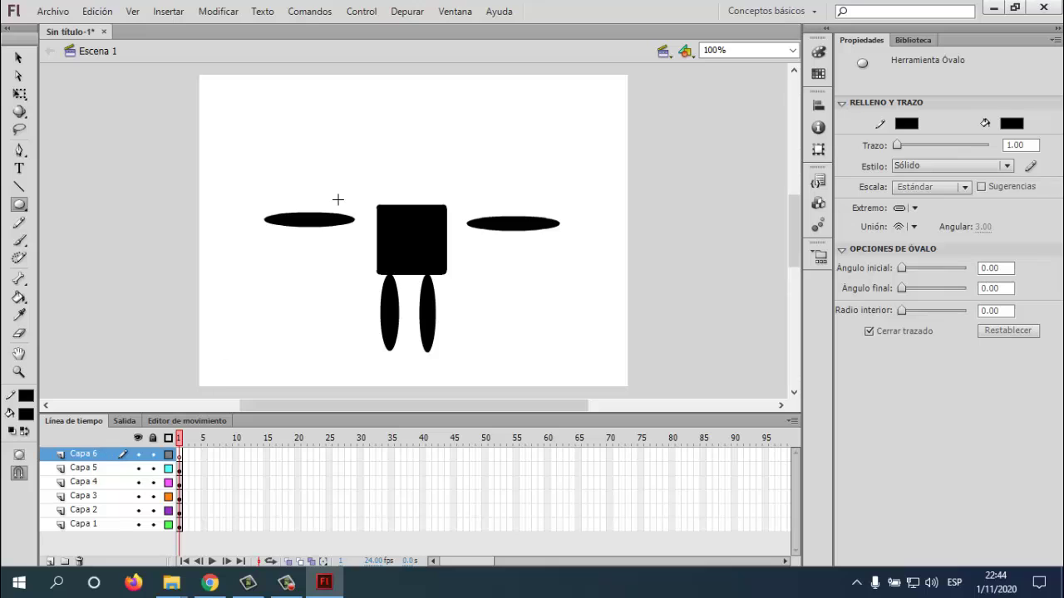
left_click_drag(392, 141, 441, 202)
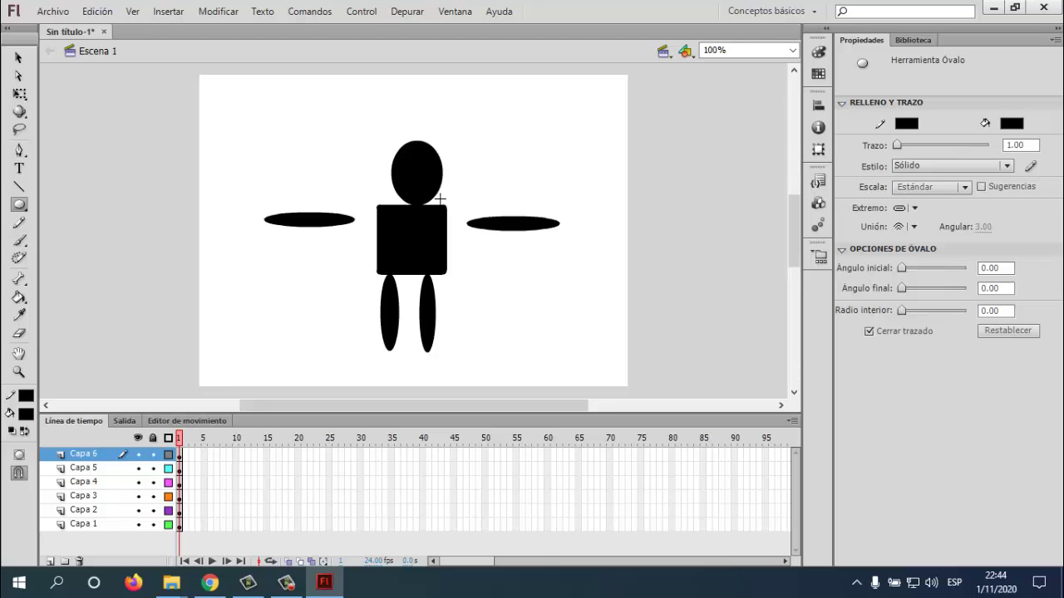
Move the right arm to about X 312, Y 167 and the left arm to about X 122, Y 167 so both touch the torso.
left_click(18, 57)
left_click(96, 470)
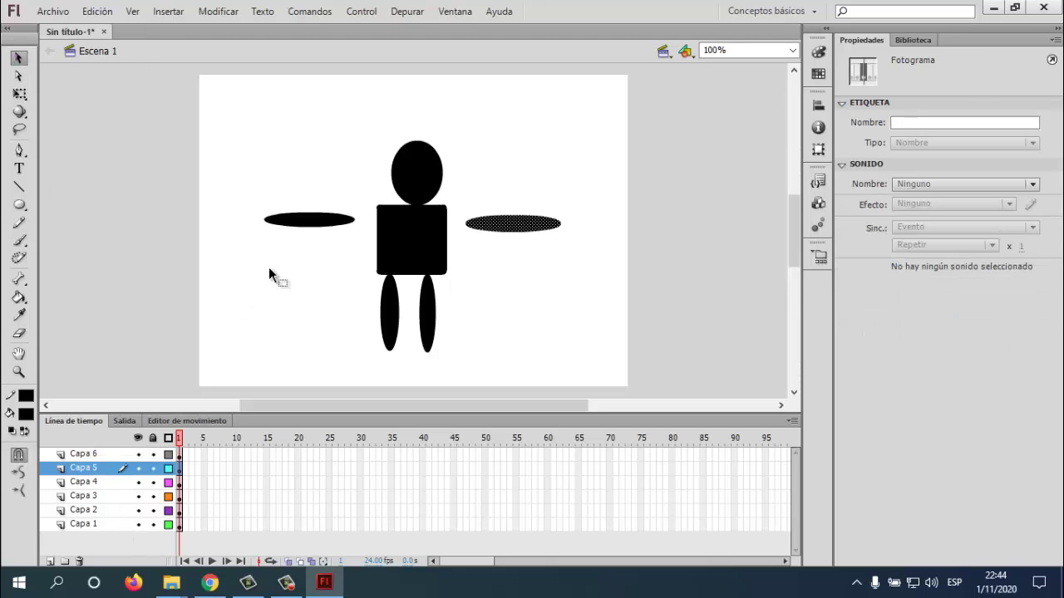
left_click_drag(493, 236, 485, 225)
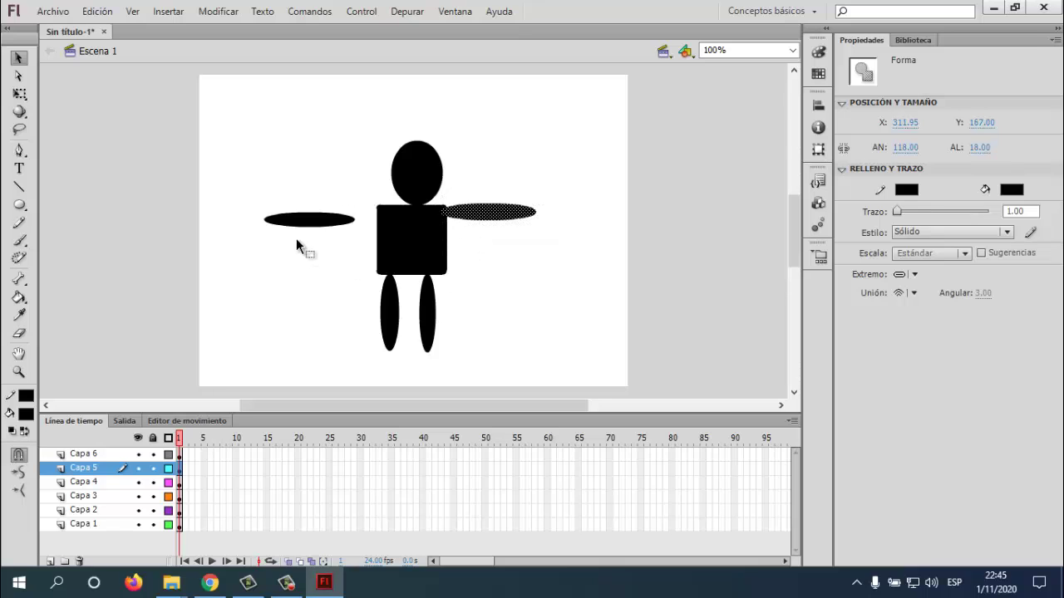
left_click(92, 483)
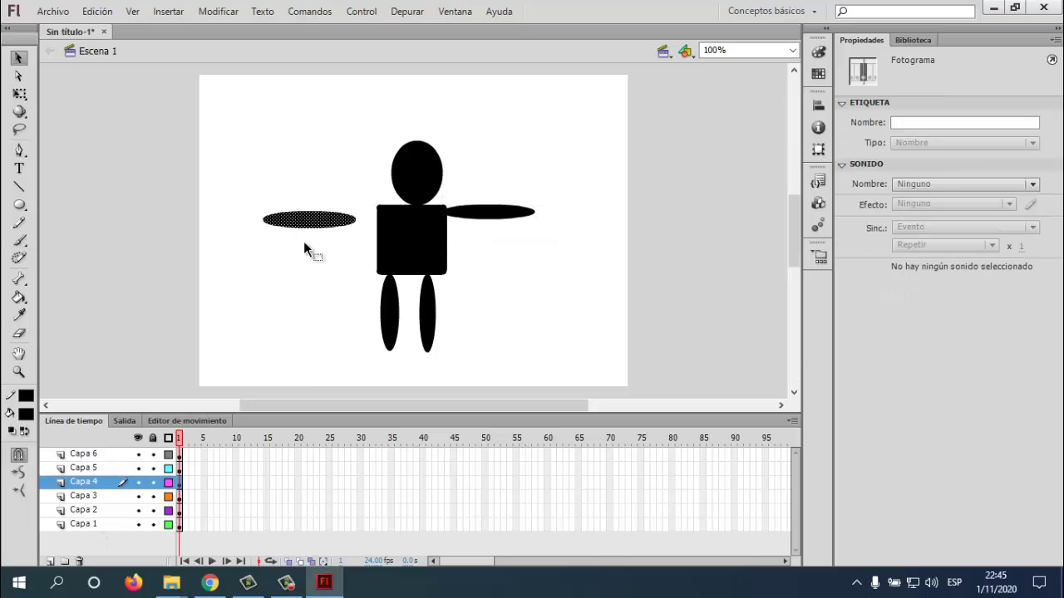
left_click_drag(316, 221, 343, 218)
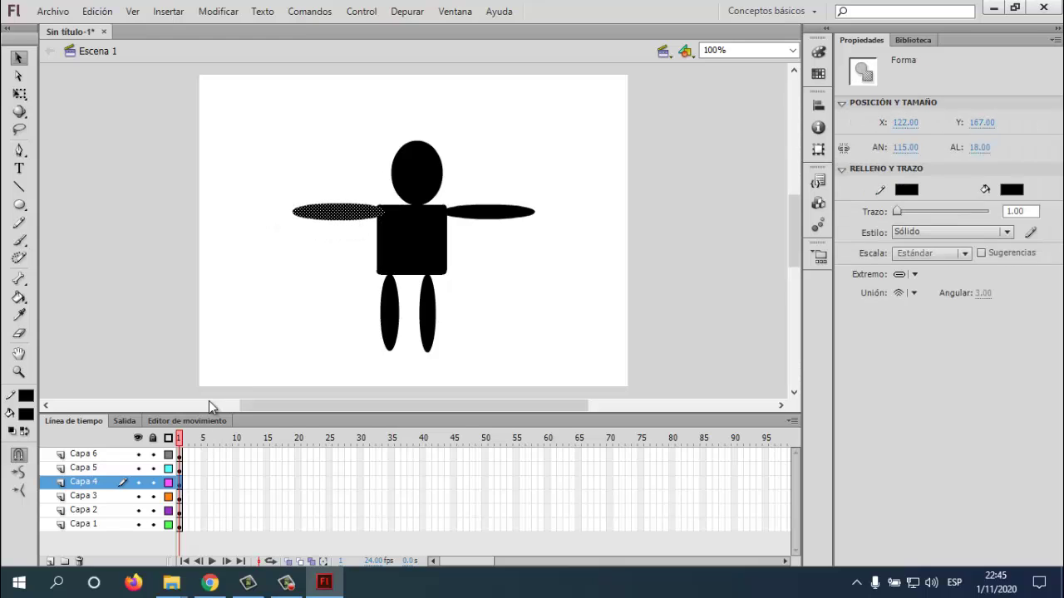
Raise both legs to overlap the torso, the left one to about X 233, Y 249 and the right one to about X 283, Y 247.
left_click(93, 496)
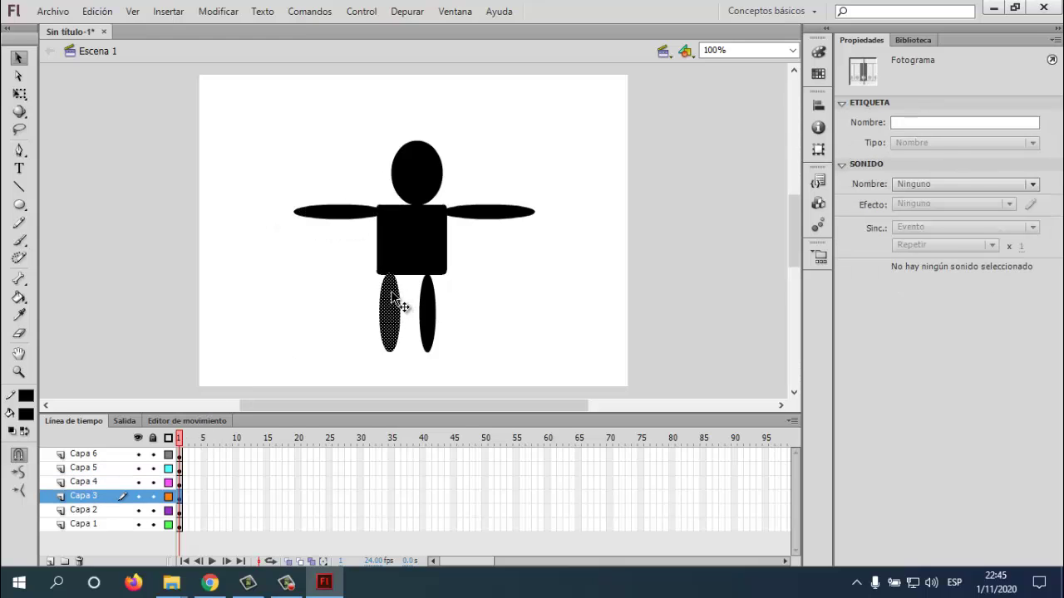
left_click_drag(396, 287, 388, 294)
left_click(83, 510)
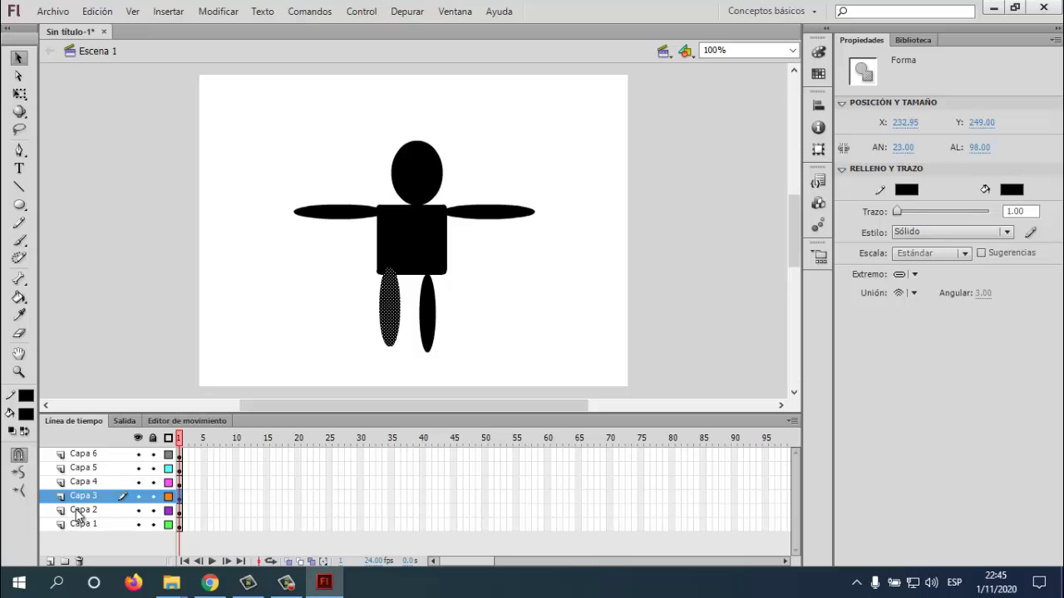
left_click(430, 318)
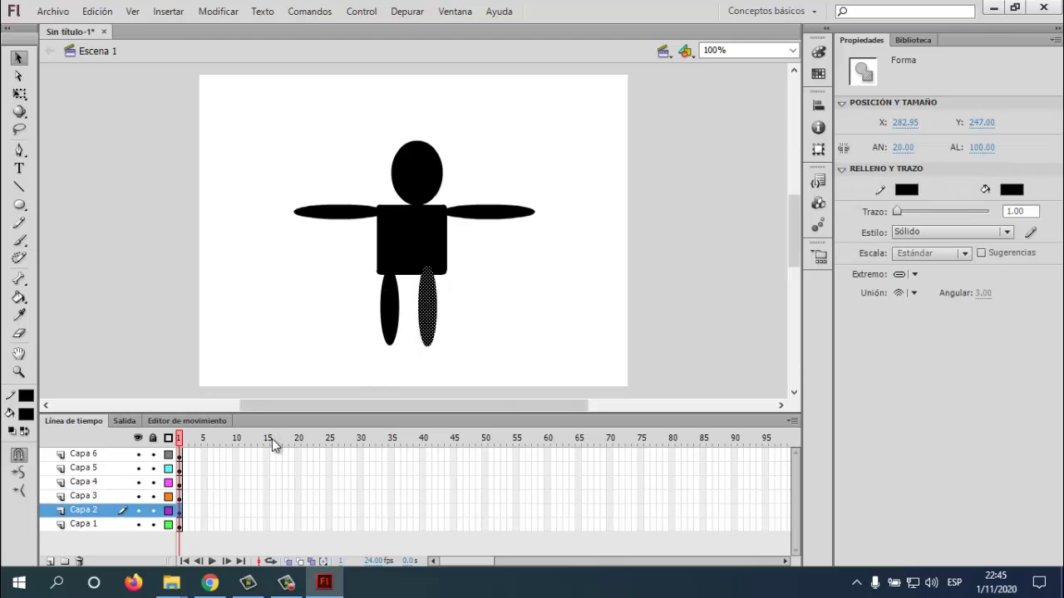
Centre the head on Capa 6 above the torso by moving it to about X 241, Y 85.
left_click(109, 454)
left_click(418, 193)
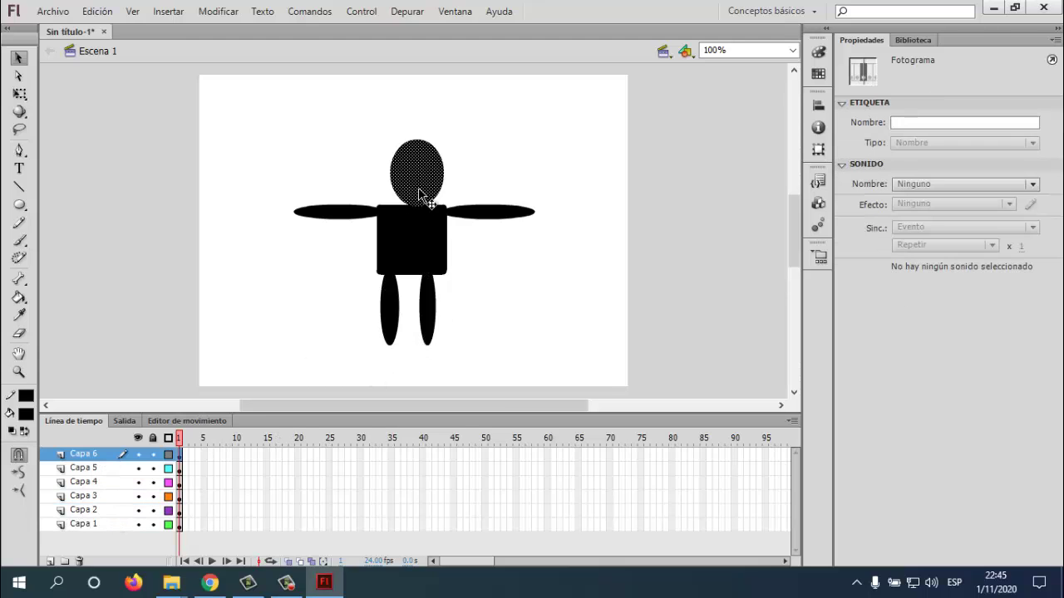
left_click_drag(415, 190, 413, 190)
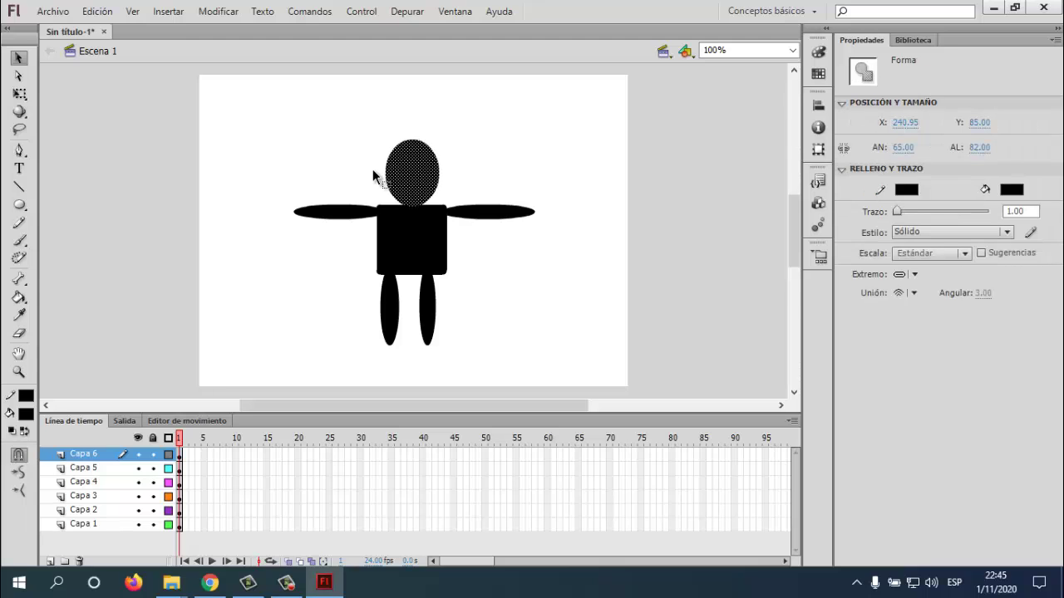
left_click(372, 187)
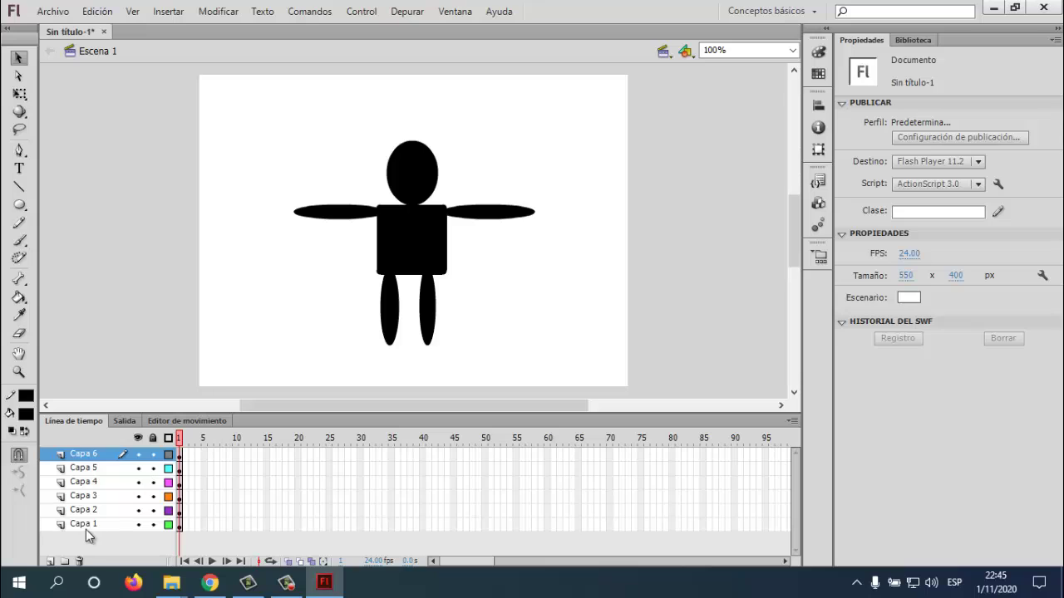
Go through the layers from Capa 2 up to Capa 6 to check which body part each one holds.
left_click(87, 509)
left_click(87, 496)
left_click(90, 482)
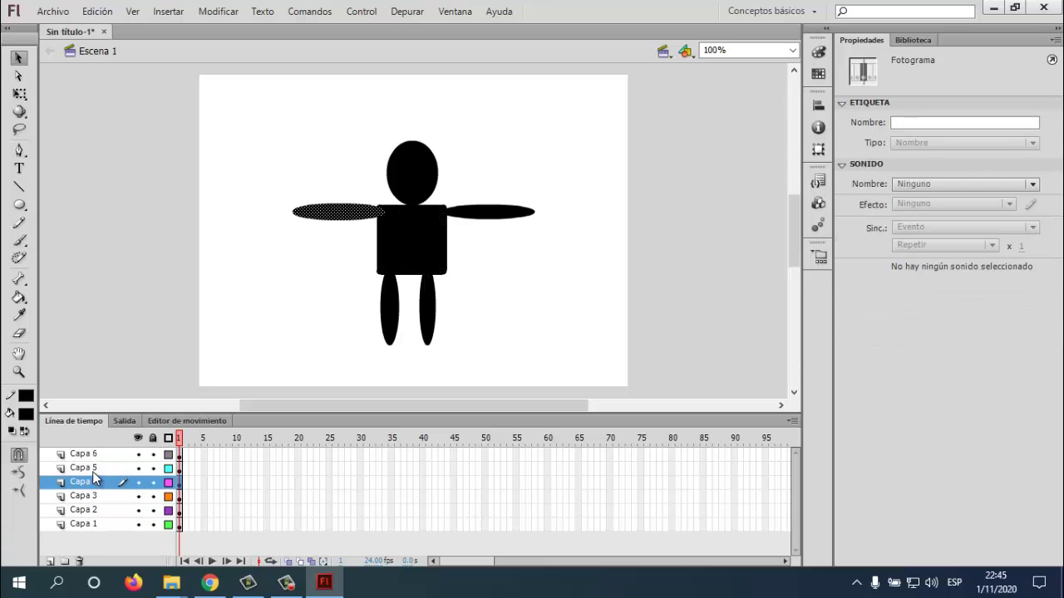
left_click(92, 469)
left_click(96, 456)
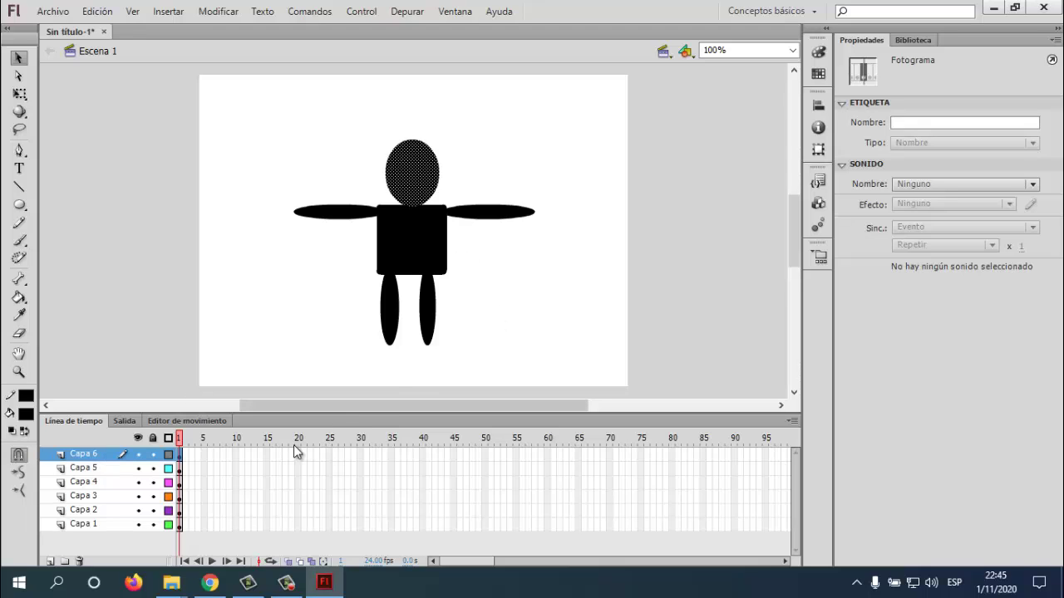
Rename the torso's layer, Capa 1, as Torzo.
left_click(78, 532)
left_click(91, 523)
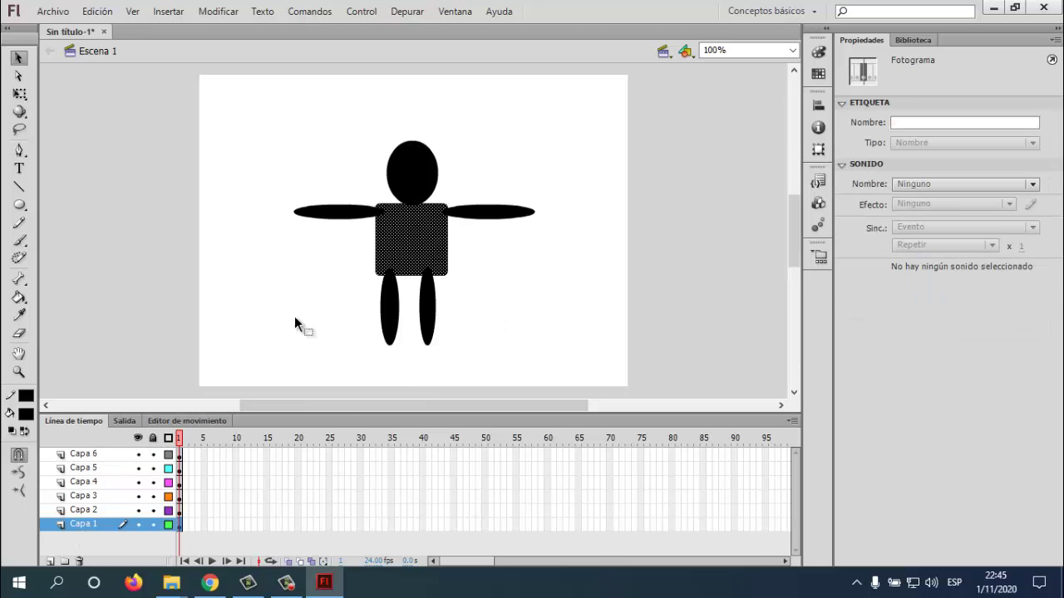
double_click(91, 529)
type("tor")
key("BackSpace")
key("BackSpace")
type("Torzo")
key("ctrl+Return")
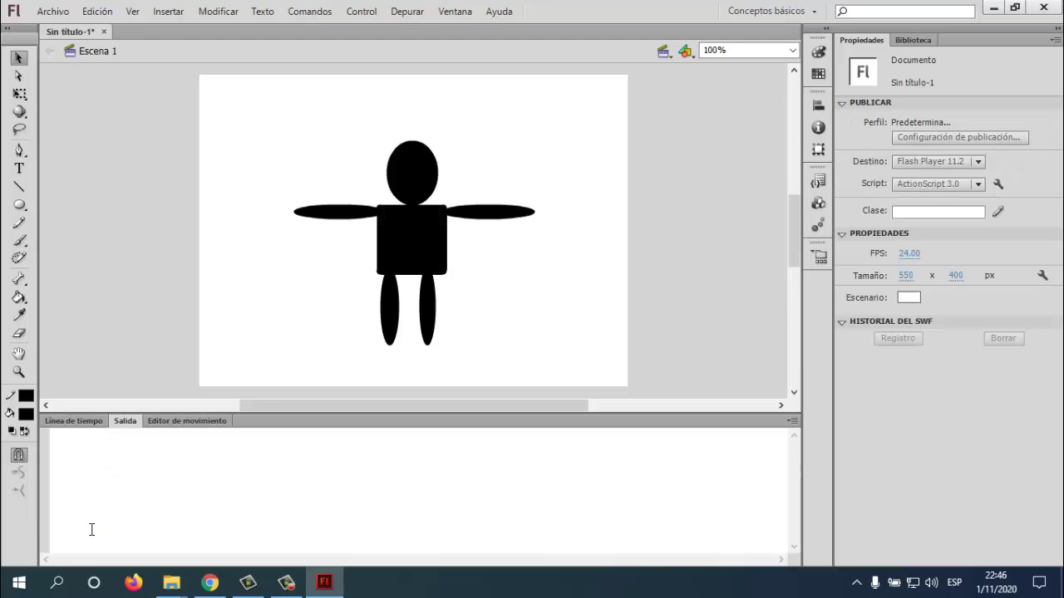
left_click(83, 421)
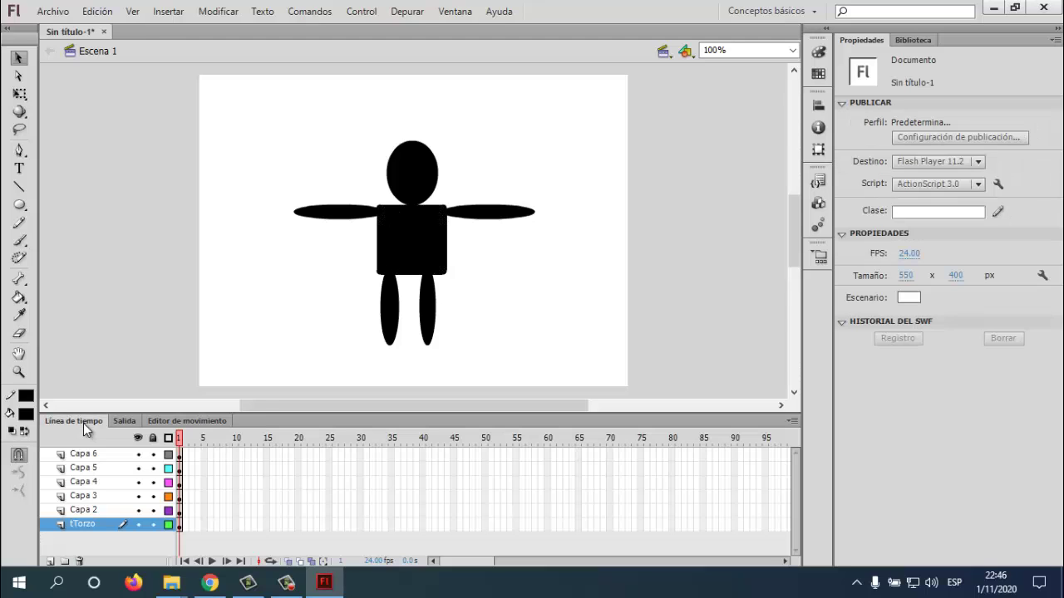
left_click(89, 524)
double_click(87, 524)
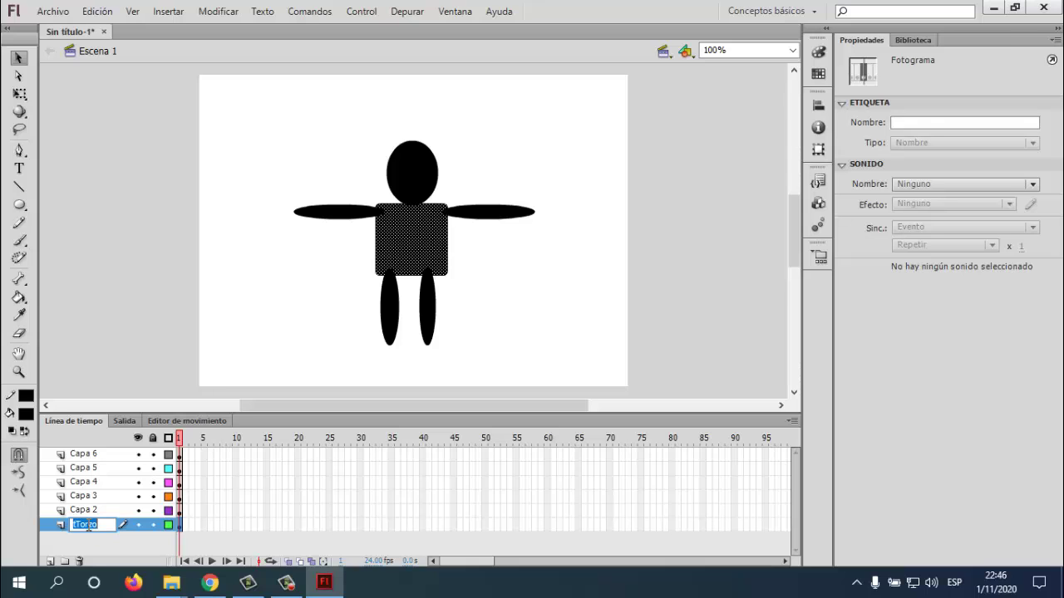
type("Torzo")
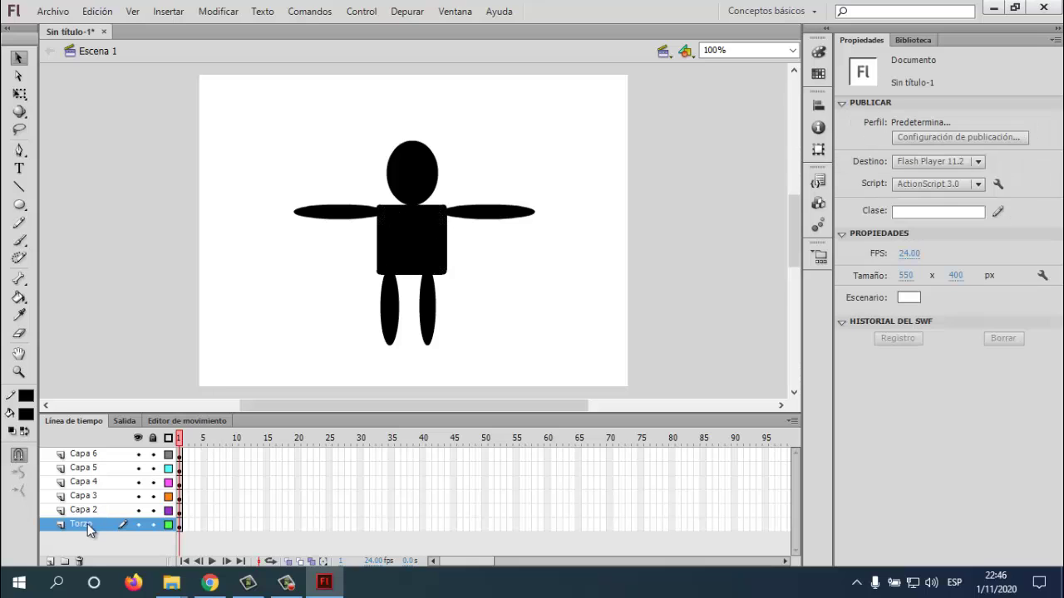
key("Return")
Rename the leg layers, Capa 2 as P- DERE and Capa 3 as P-IZQ.
double_click(98, 511)
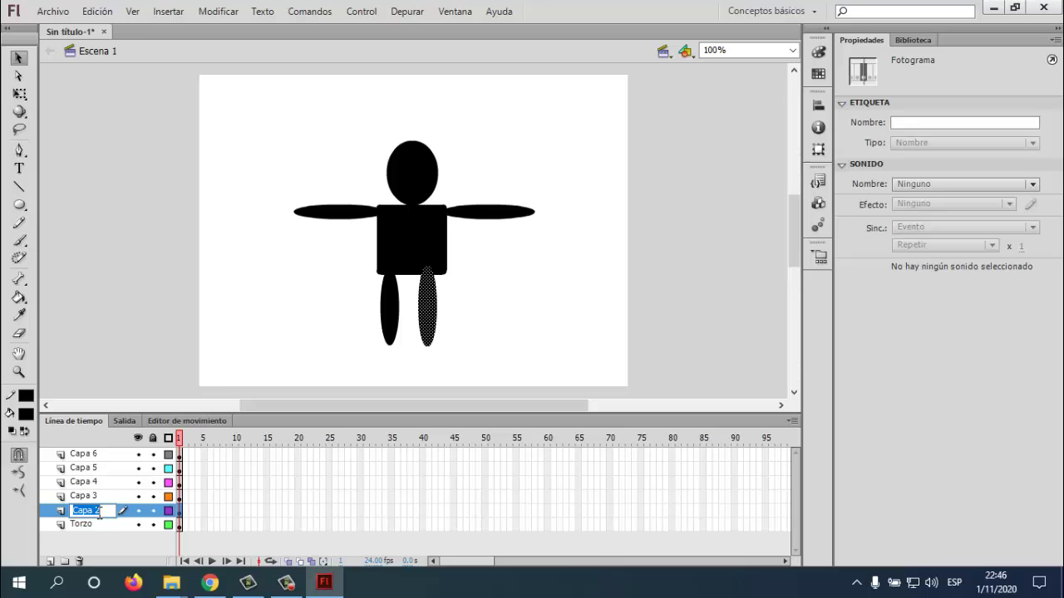
type("P- DERE")
double_click(87, 496)
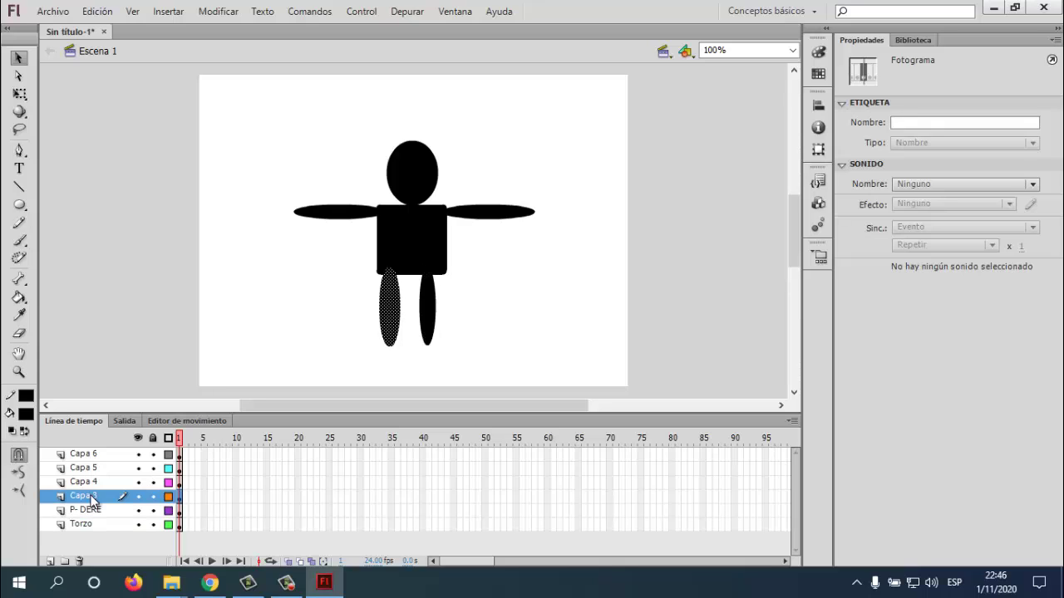
type("P-IZQ")
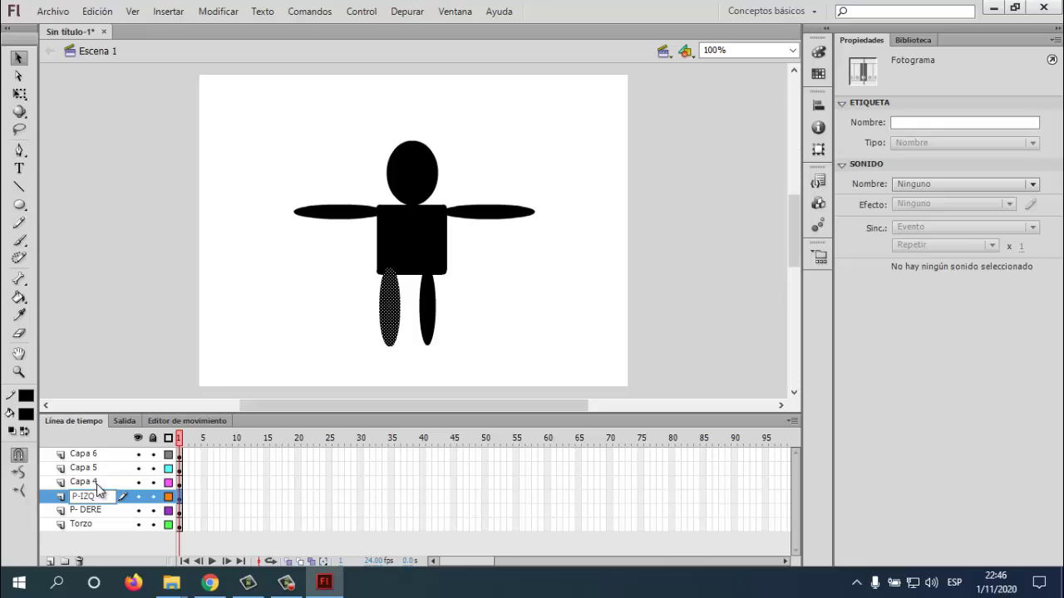
Rename the left arm's layer, Capa 4, as BR-IZQ.
double_click(86, 483)
type("BRAZ")
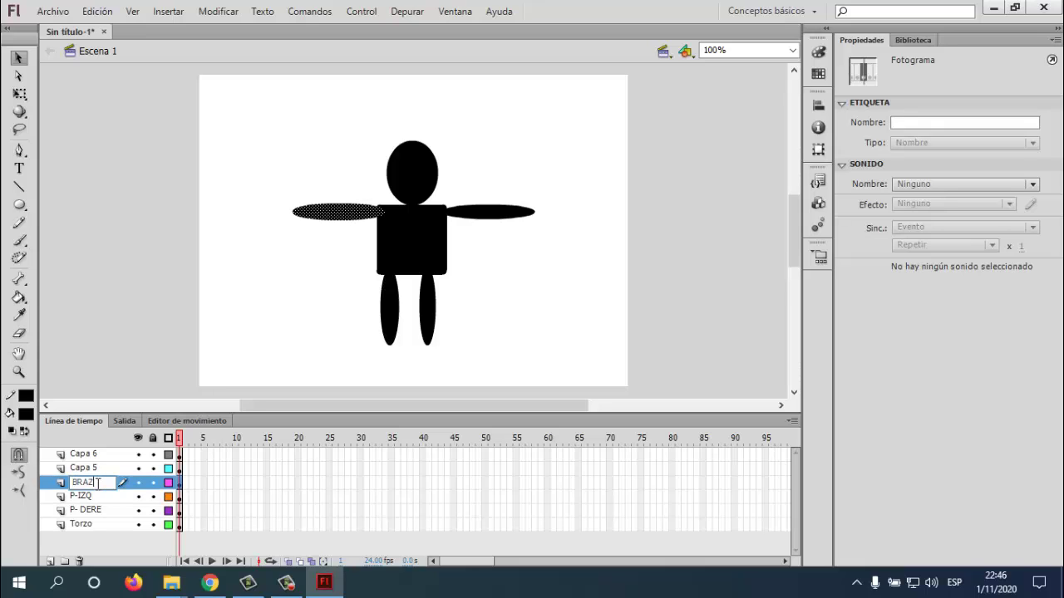
key("BackSpace")
key("BackSpace")
type("-DE")
type("R")
key("BackSpace")
key("BackSpace")
type("IZ")
key("BackSpace")
key("BackSpace")
key("BackSpace")
type("IZQ")
key("Return")
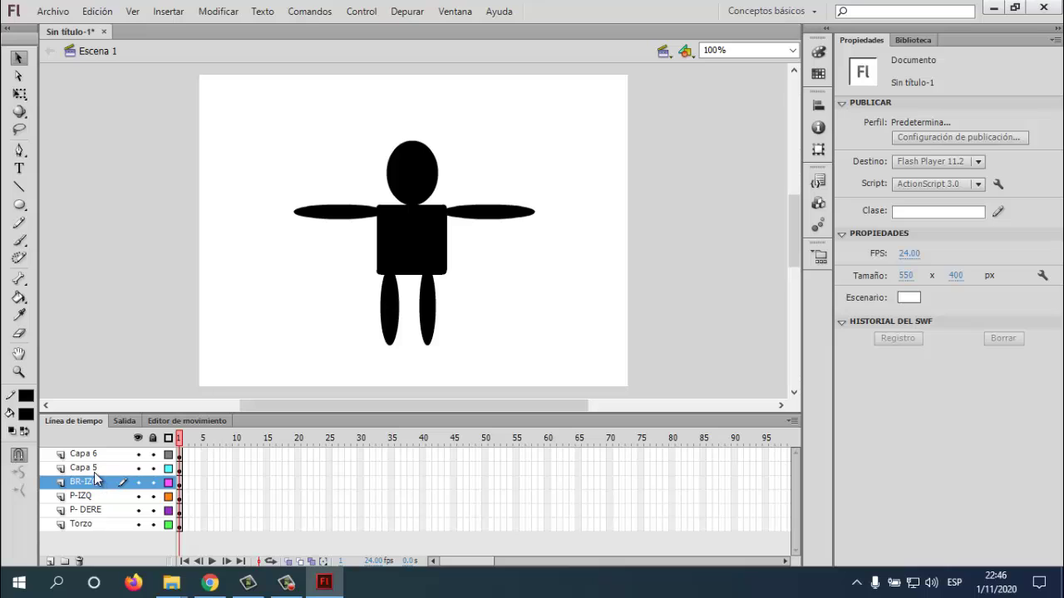
Rename the right arm's layer, Capa 5, as BR-DER and the head's layer, Capa 6, as CABEZA.
double_click(94, 472)
type("BR")
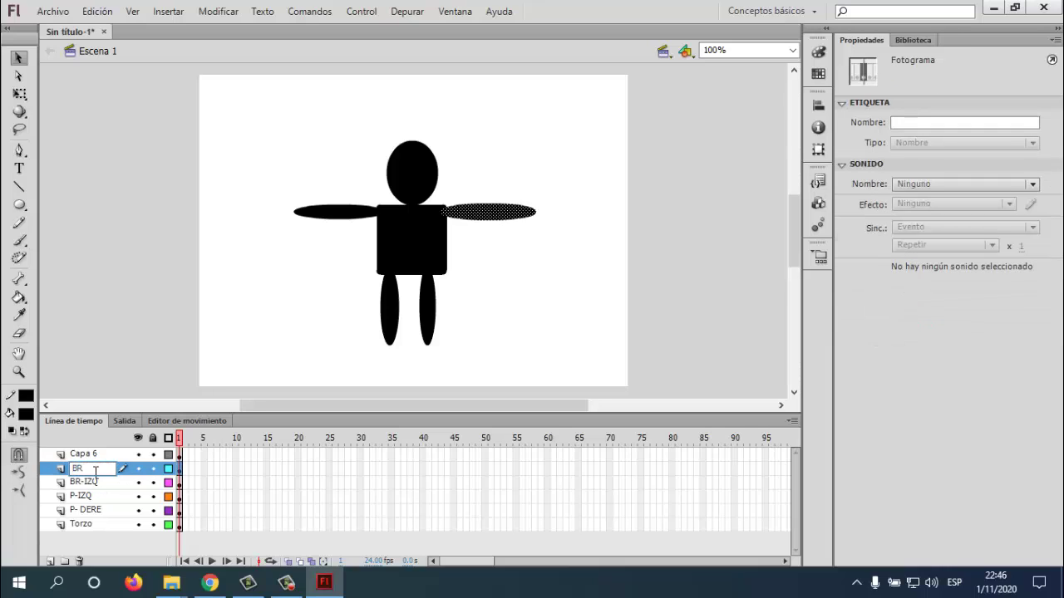
type("-DER")
key("Return")
double_click(96, 455)
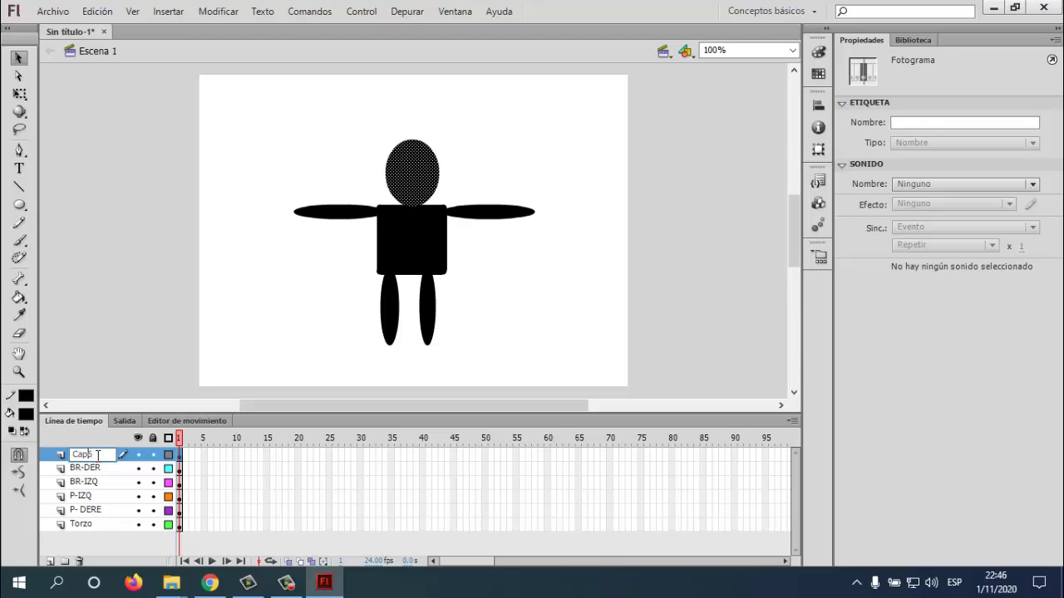
type("CABEZA")
key("Return")
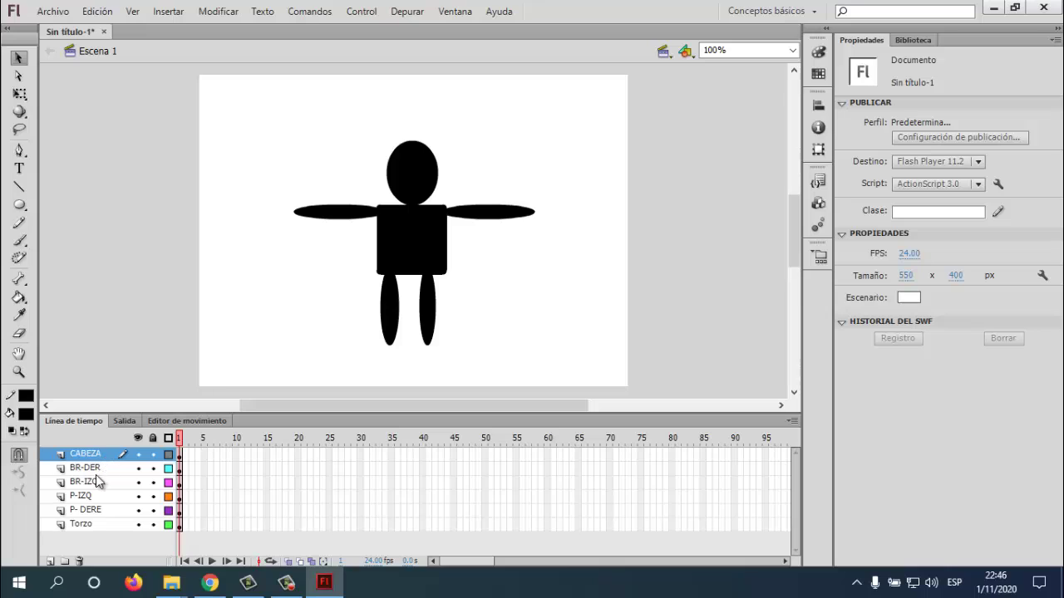
Convert the torso shape on the Torzo layer into a movie clip symbol (Clip de película) named TORZO.
left_click(106, 526)
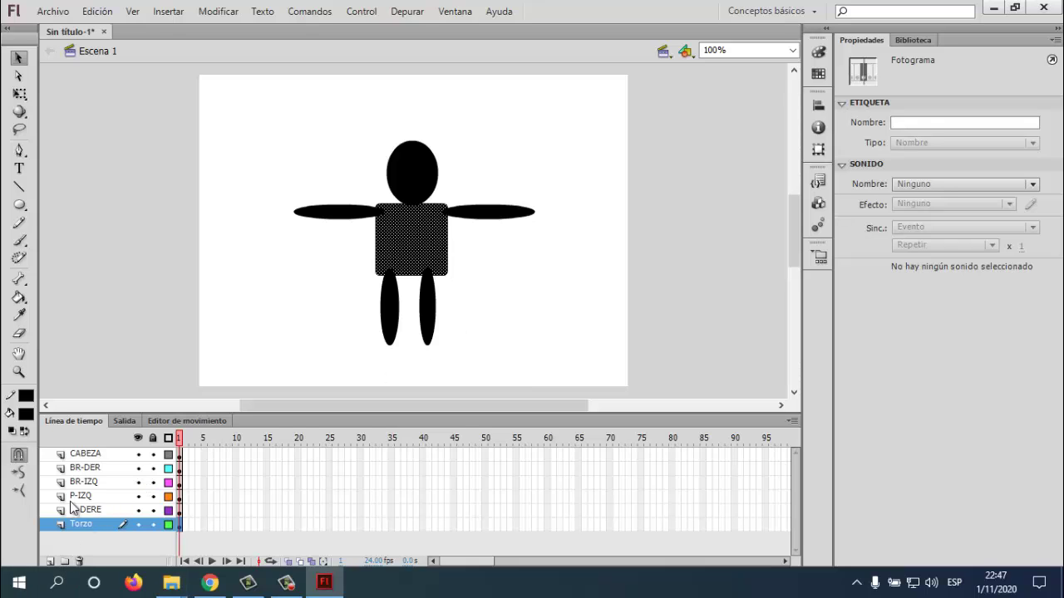
right_click(412, 249)
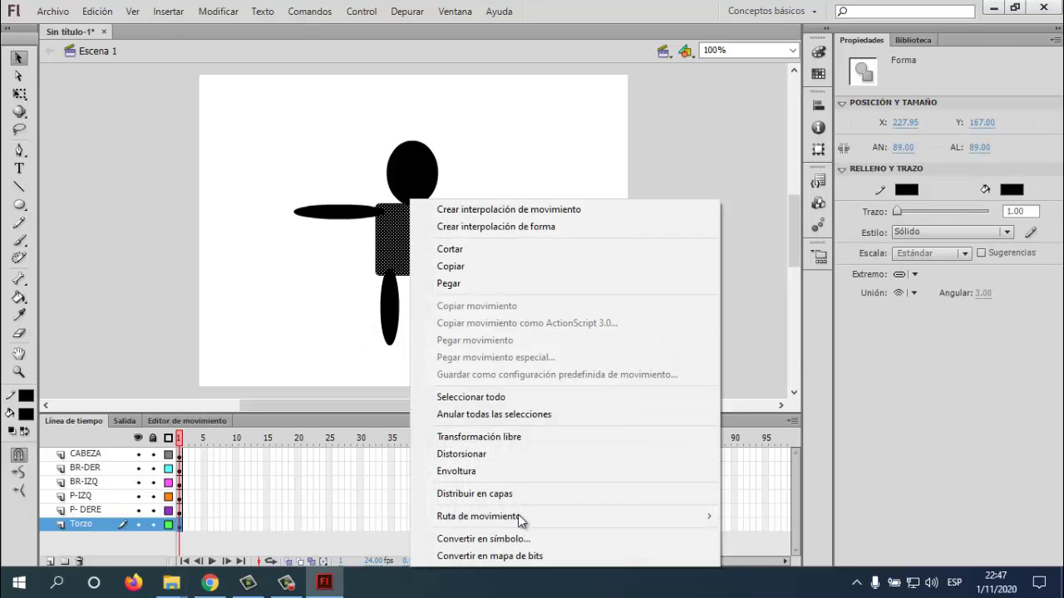
left_click(511, 541)
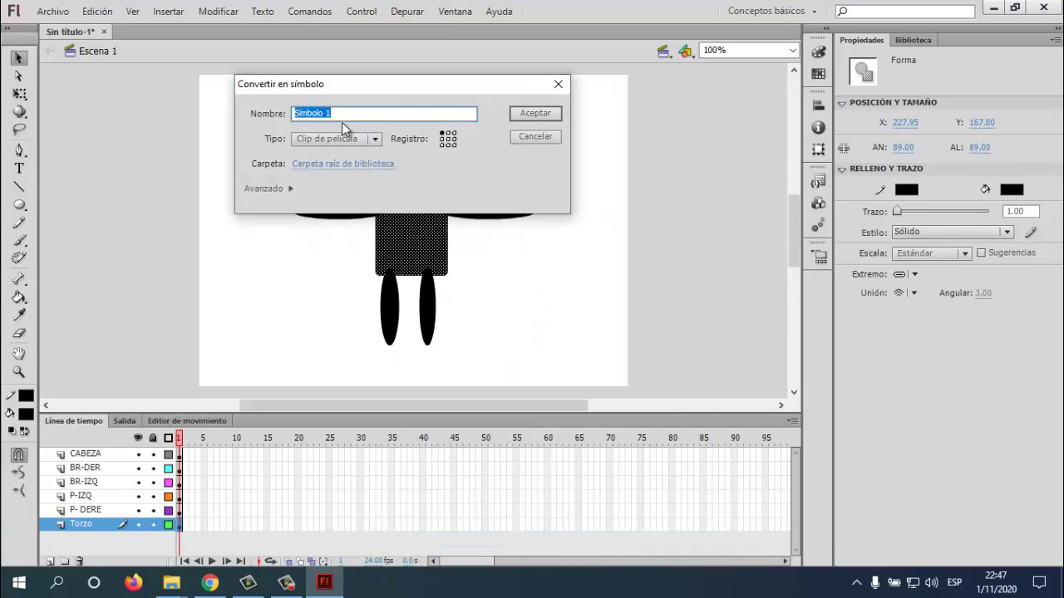
type("TORZO")
left_click(339, 139)
left_click(344, 144)
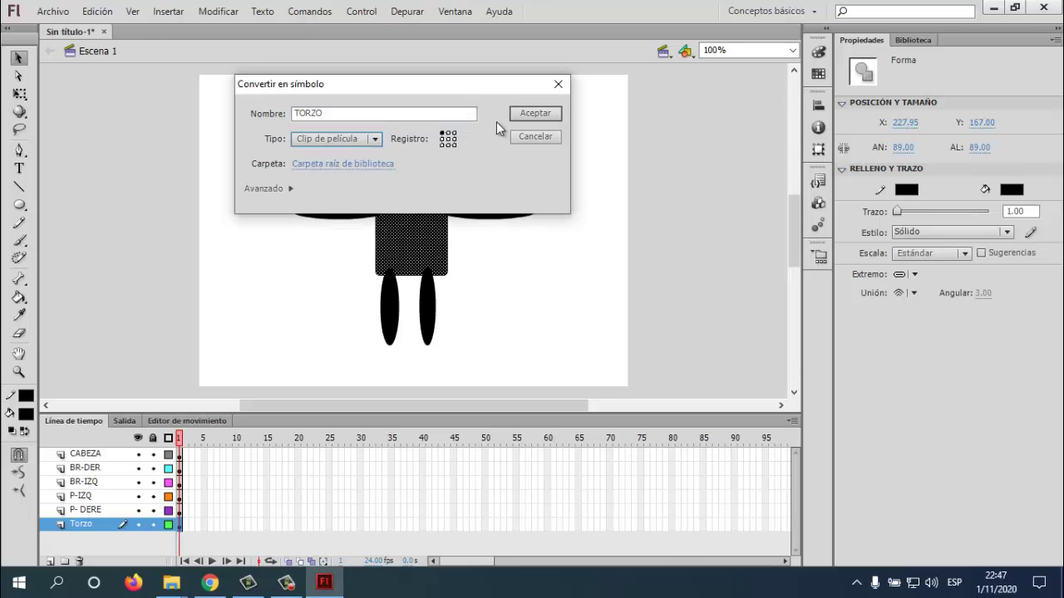
left_click(520, 112)
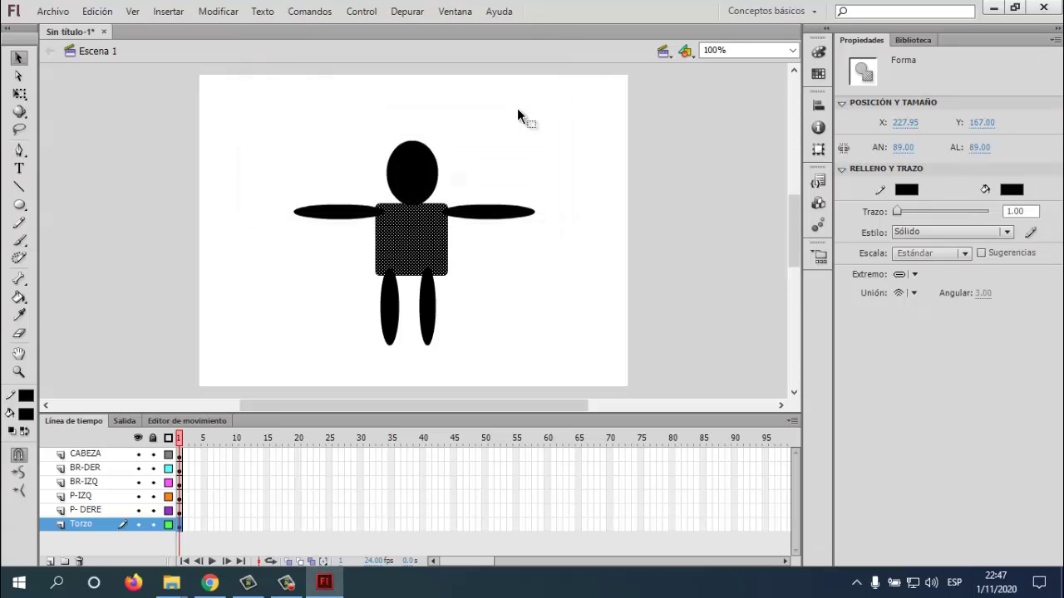
Convert the right leg on the P- DERE layer into a movie clip symbol named P.DER.
left_click(102, 509)
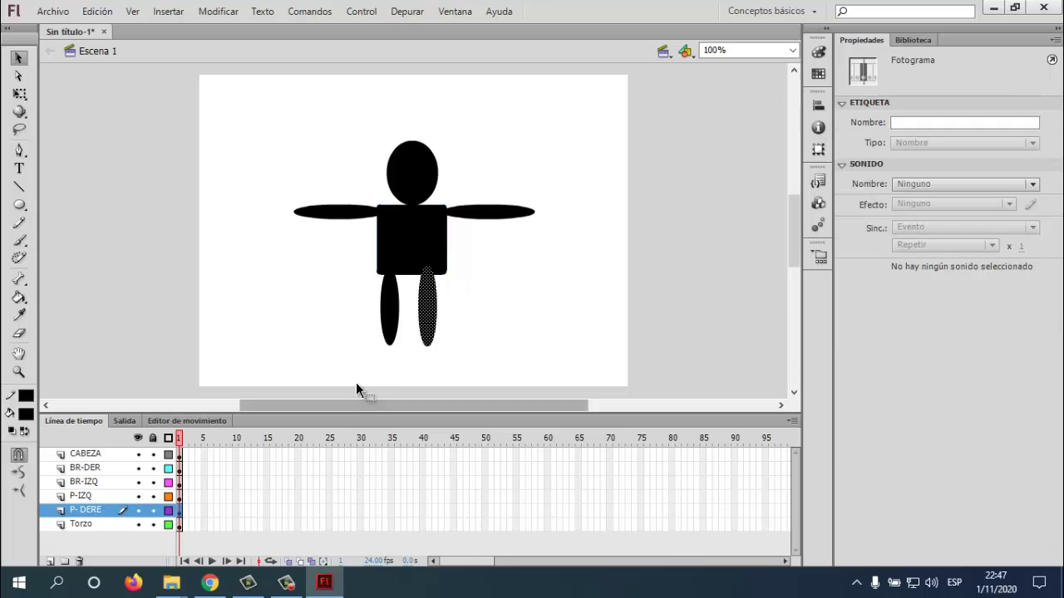
right_click(425, 316)
left_click(488, 542)
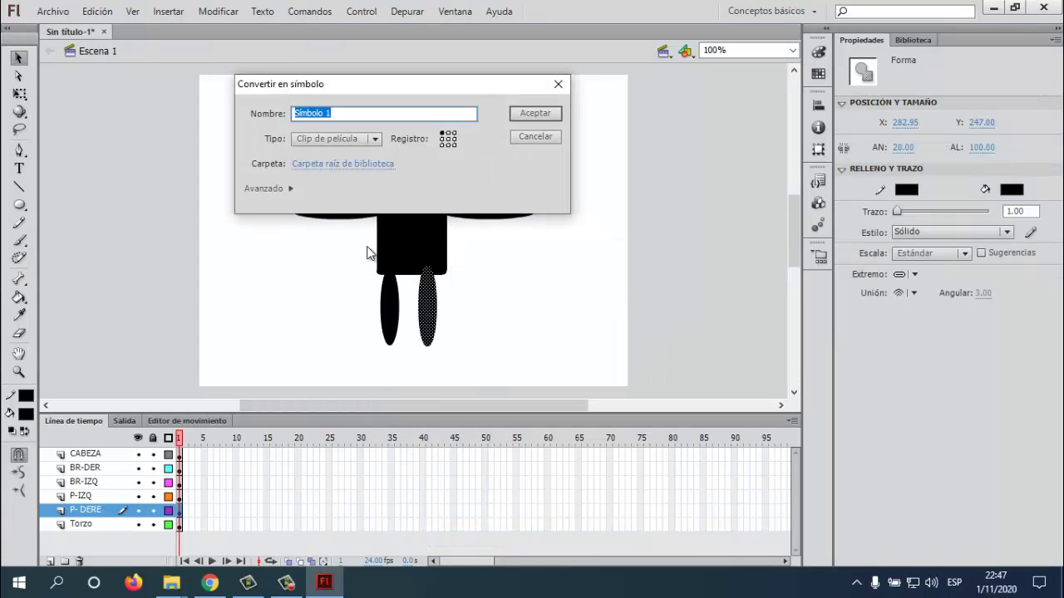
type("PI")
key("BackSpace")
type(".DER")
left_click(521, 114)
Convert the left leg on the P-IZQ layer into a movie clip symbol named P-IZQ.
left_click(84, 496)
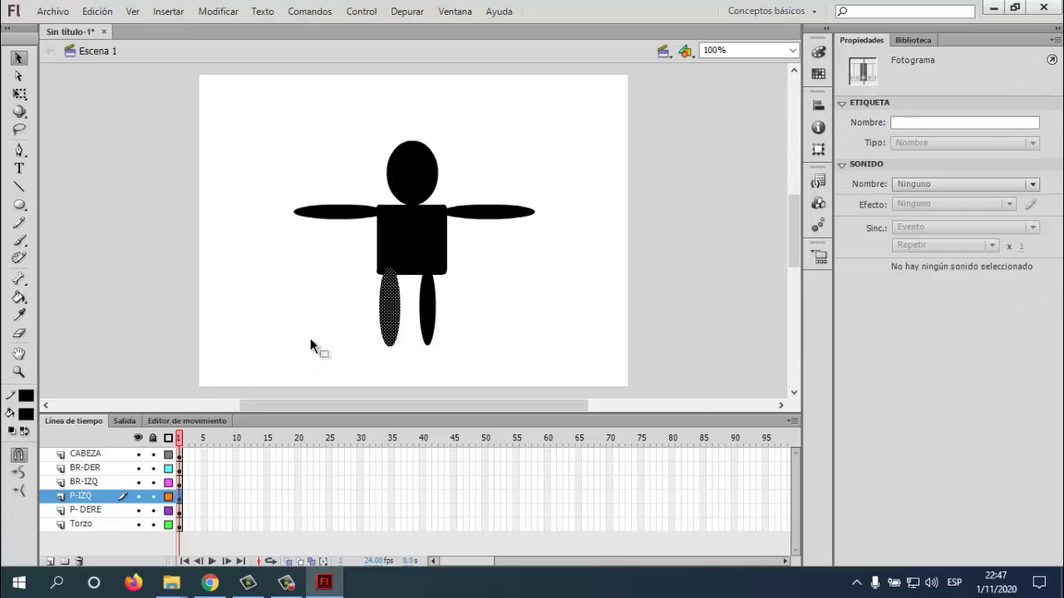
right_click(394, 307)
left_click(465, 539)
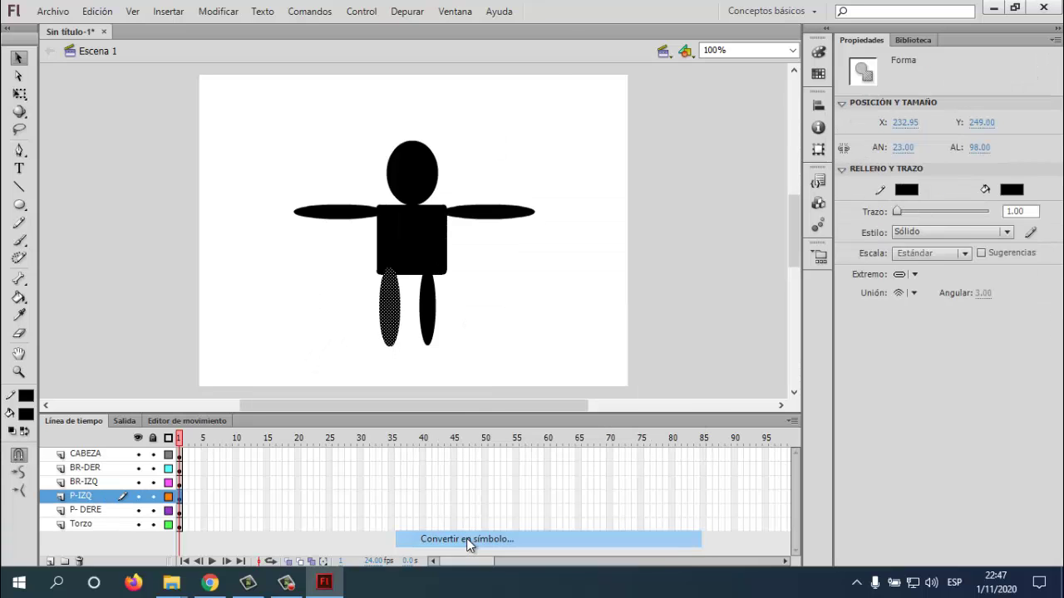
type("PIE")
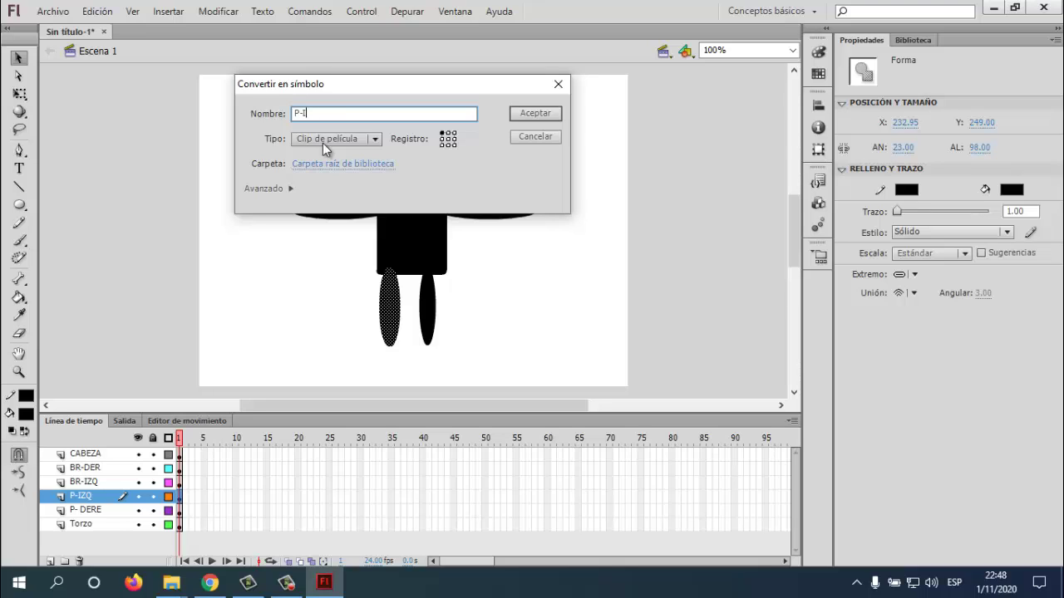
type("A")
type("ZQ")
left_click(524, 116)
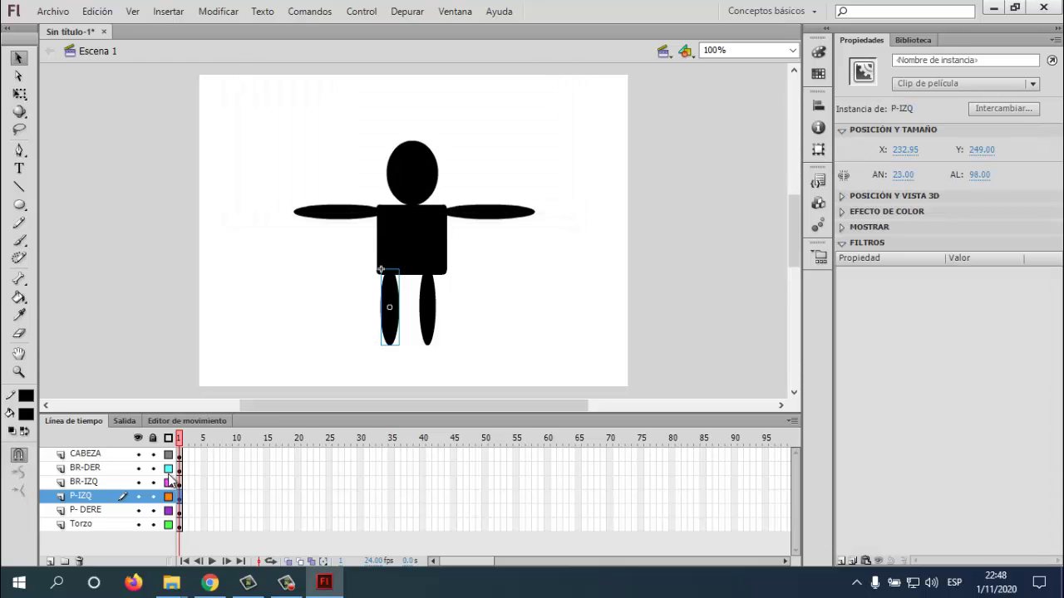
Convert the left arm on the BR-IZQ layer into a movie clip symbol named BR-IZQ.
left_click(91, 482)
right_click(354, 217)
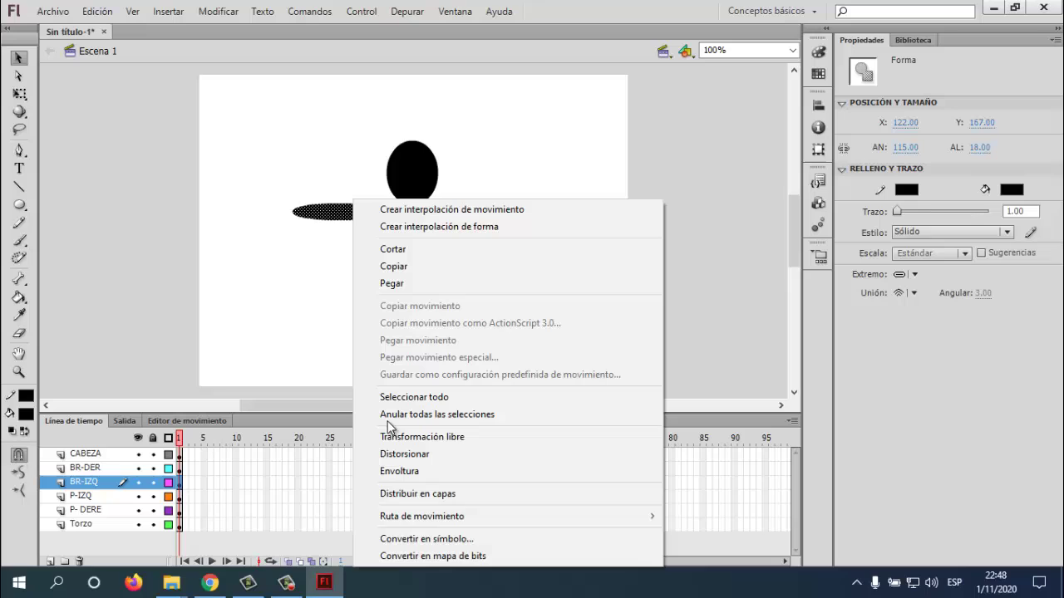
left_click(408, 537)
type("B")
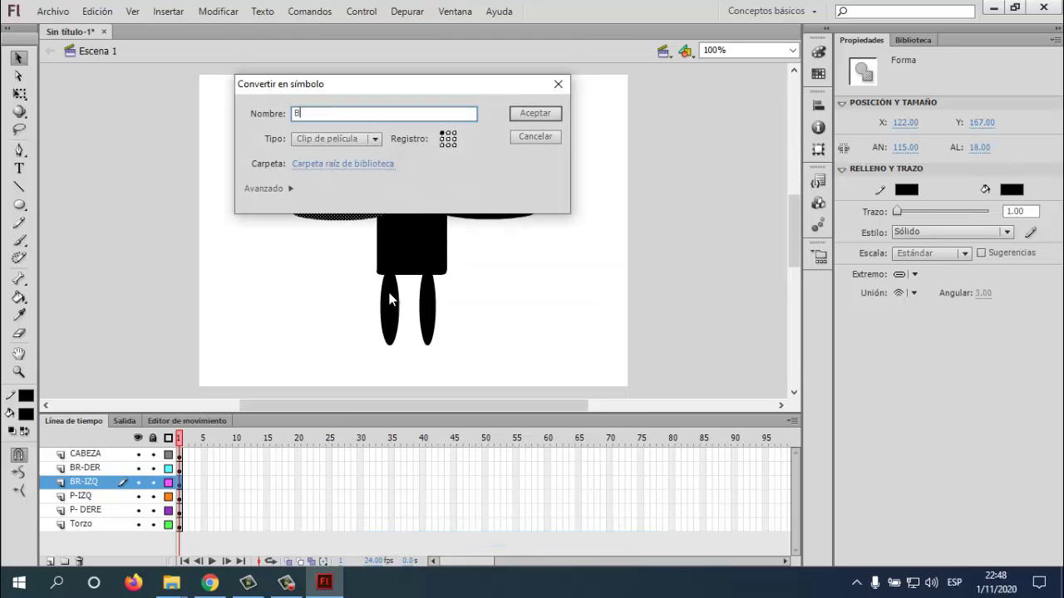
type("R-IZQ")
left_click(523, 114)
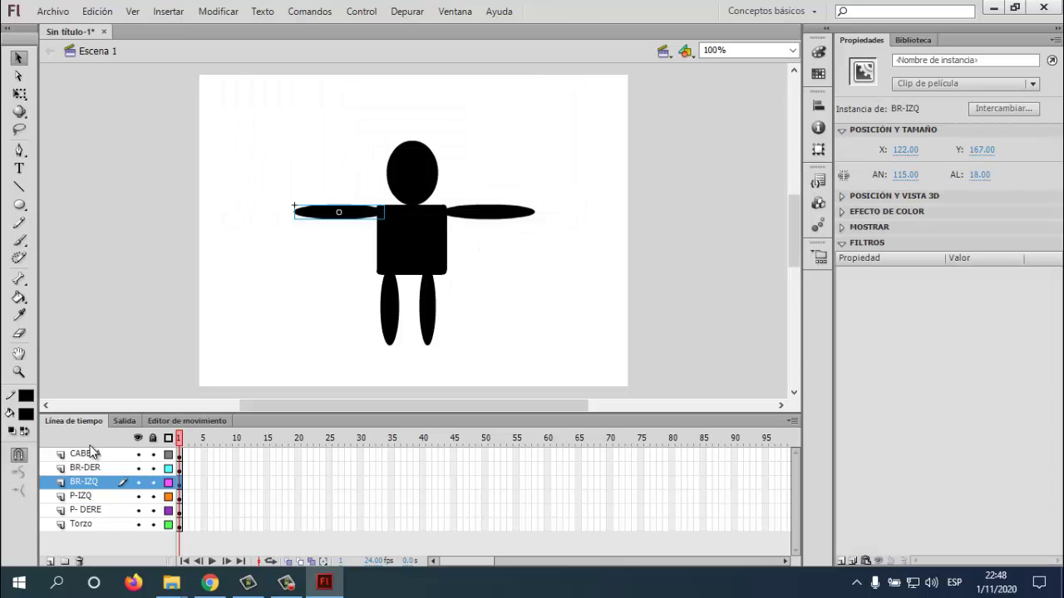
Convert the right arm on the BR-DER layer into a movie clip symbol named BR-DER.
left_click(90, 468)
right_click(471, 214)
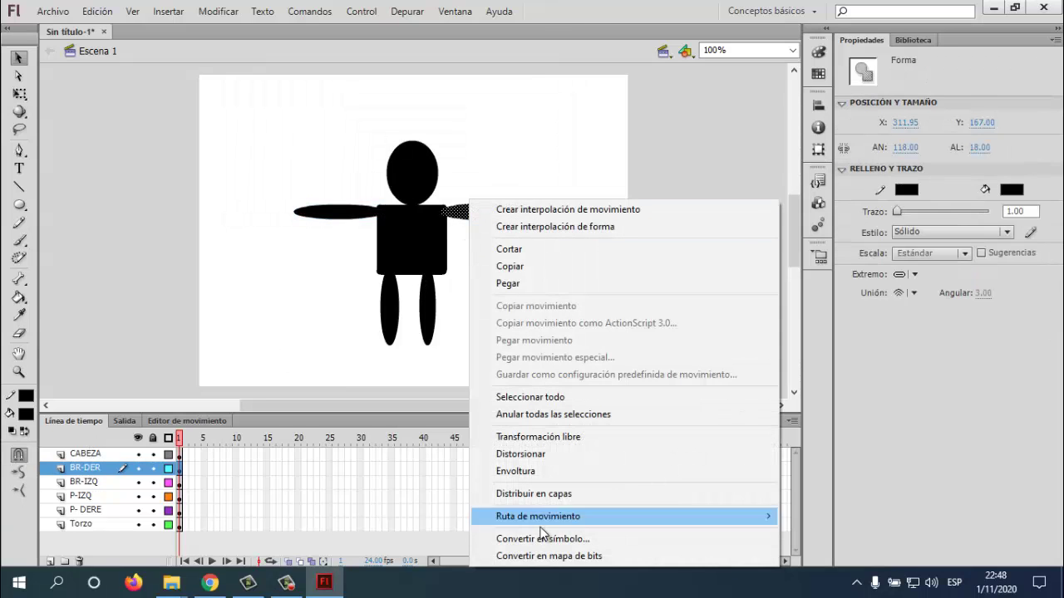
left_click(539, 540)
type("BR")
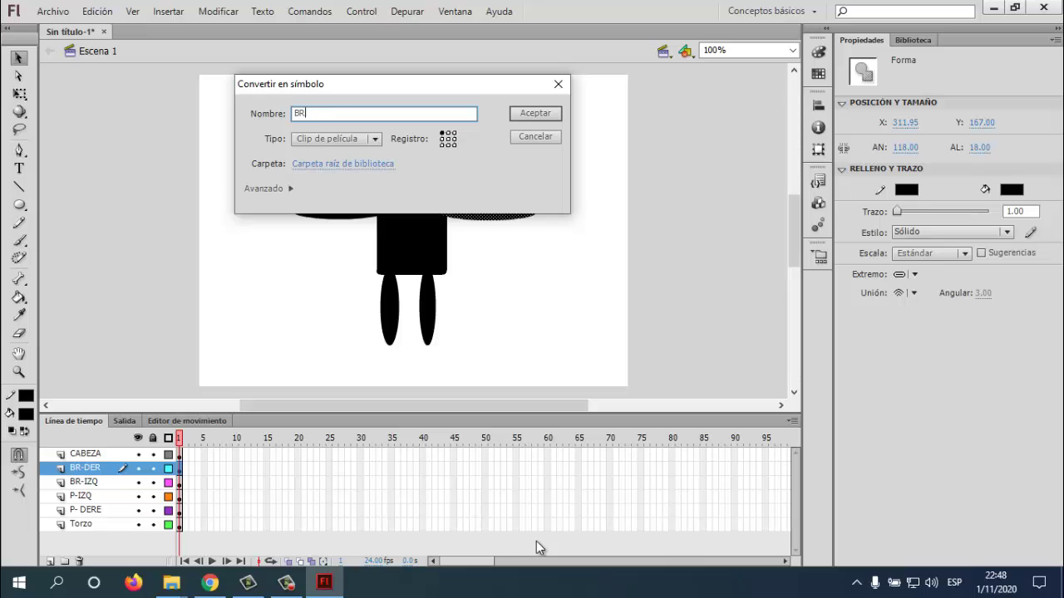
type("-DER")
left_click(539, 112)
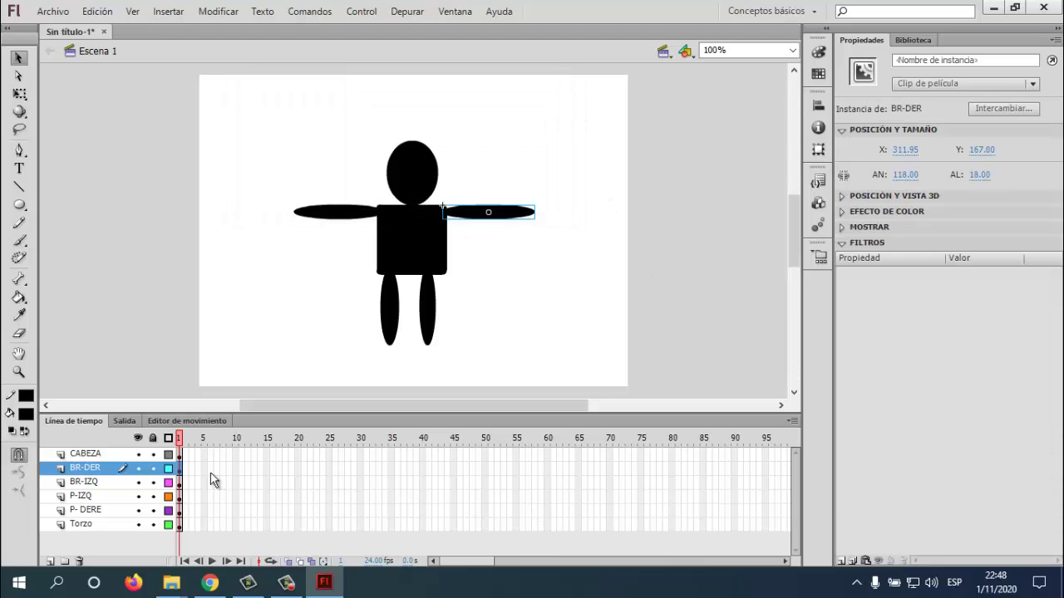
Convert the head on the CABEZA layer into a movie clip symbol named CABEZA.
left_click(79, 454)
right_click(420, 182)
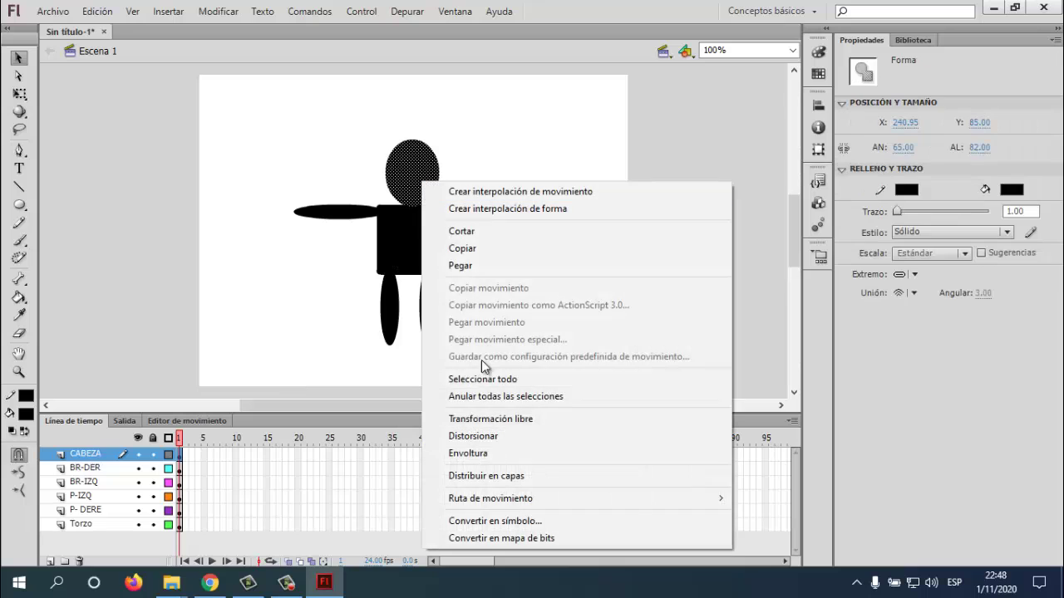
left_click(491, 520)
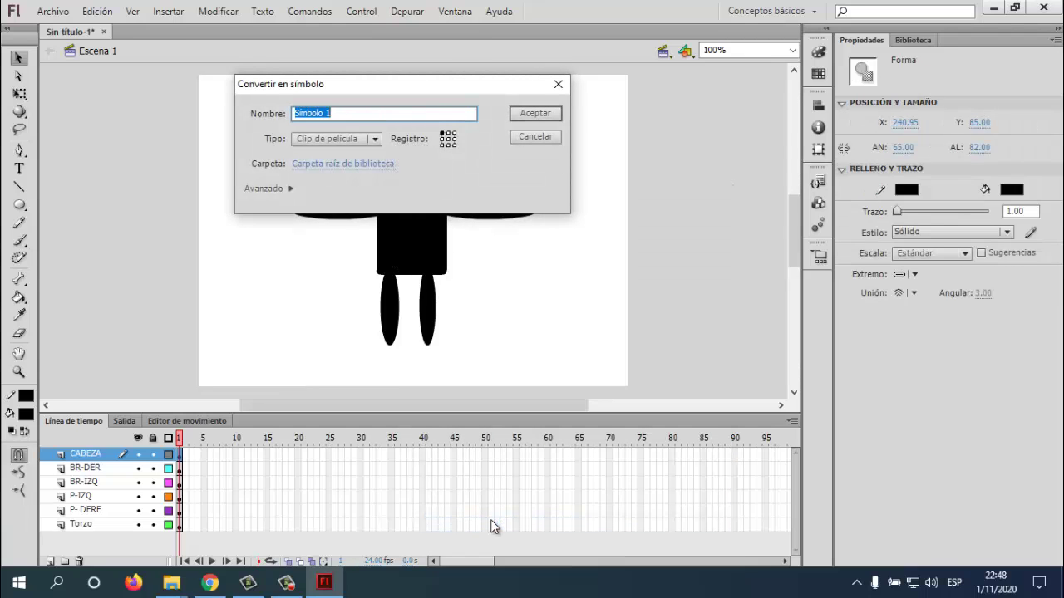
type("CA")
type("ZA")
left_click(520, 114)
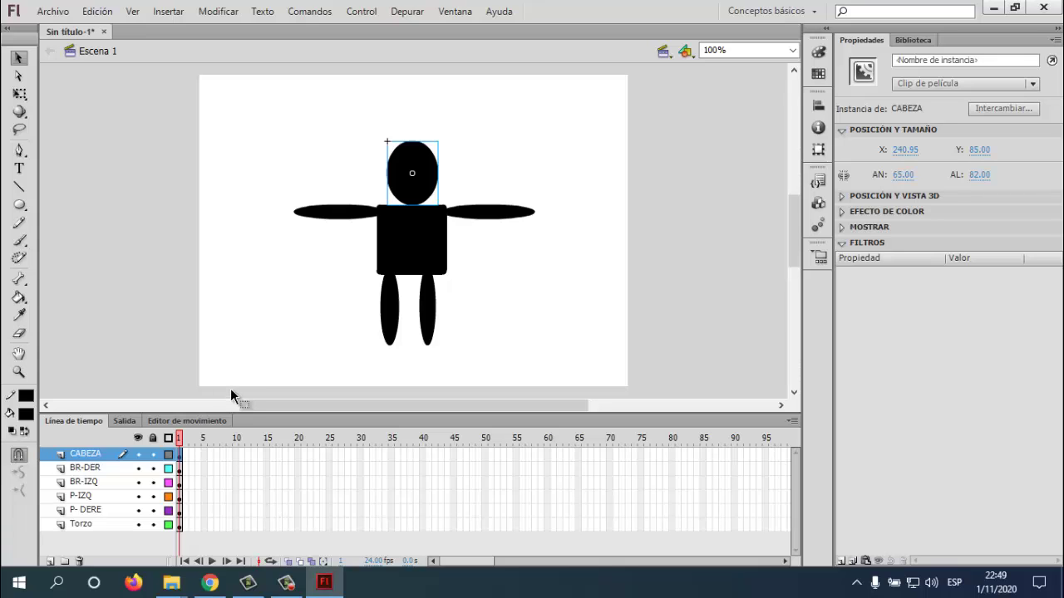
Link the centre of the torso to the centre of the head with the Bone tool (Herramienta Hueso).
left_click(20, 281)
left_click(22, 282)
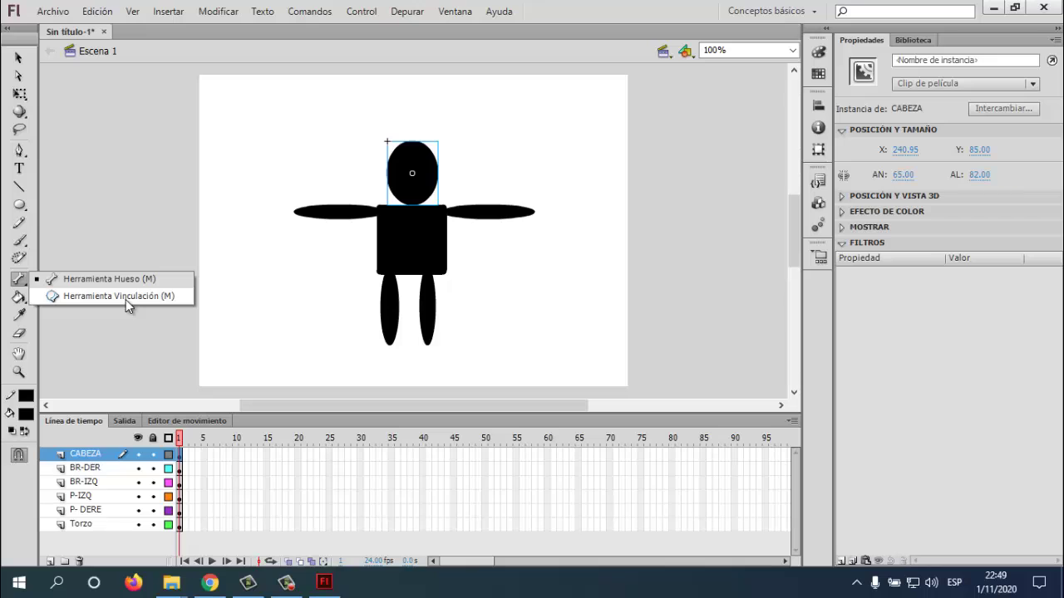
left_click(22, 283)
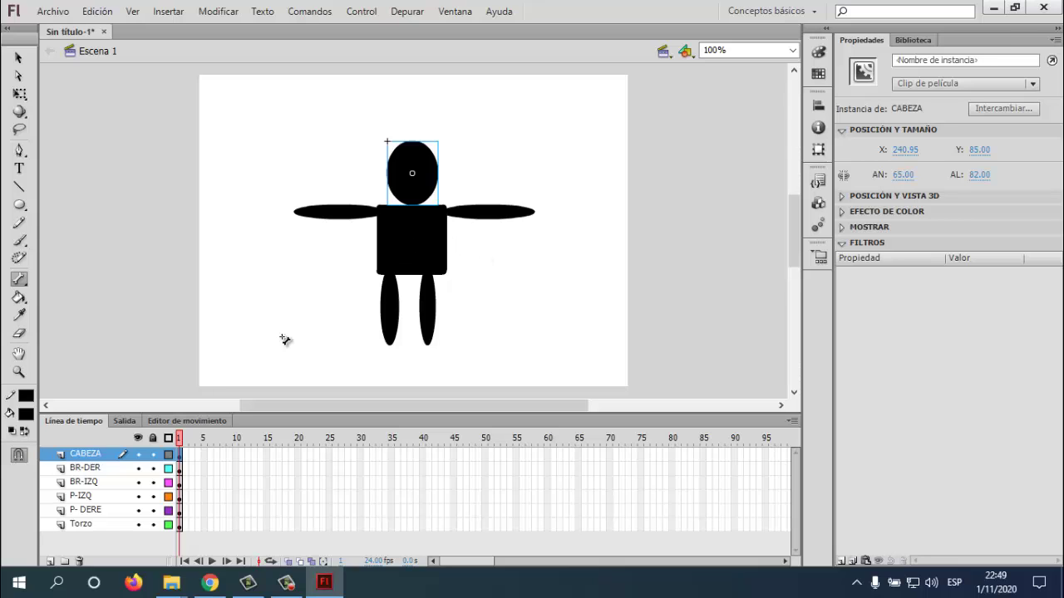
left_click(78, 525)
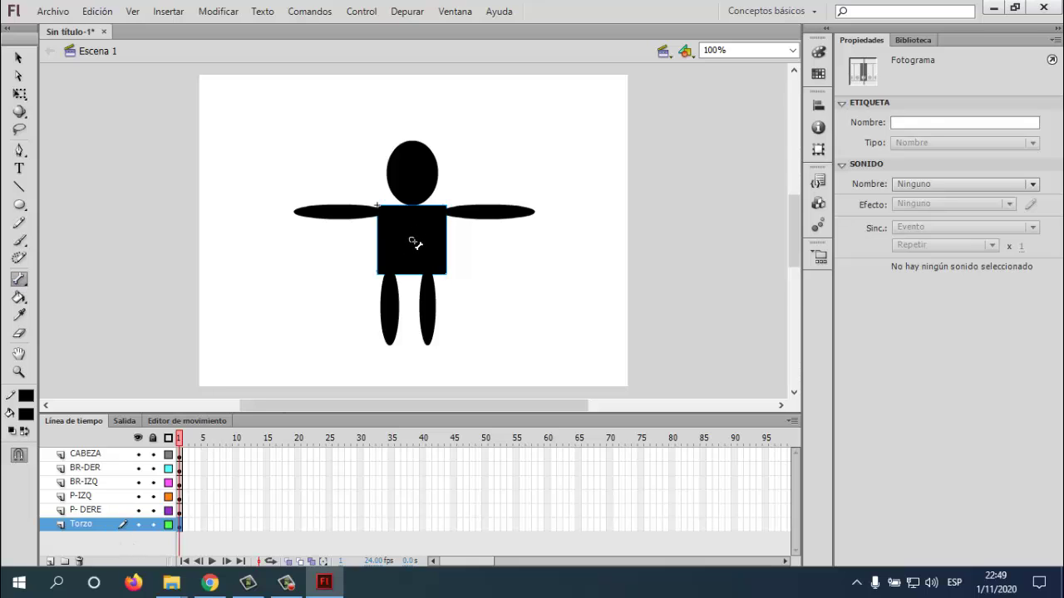
left_click_drag(413, 241, 413, 174)
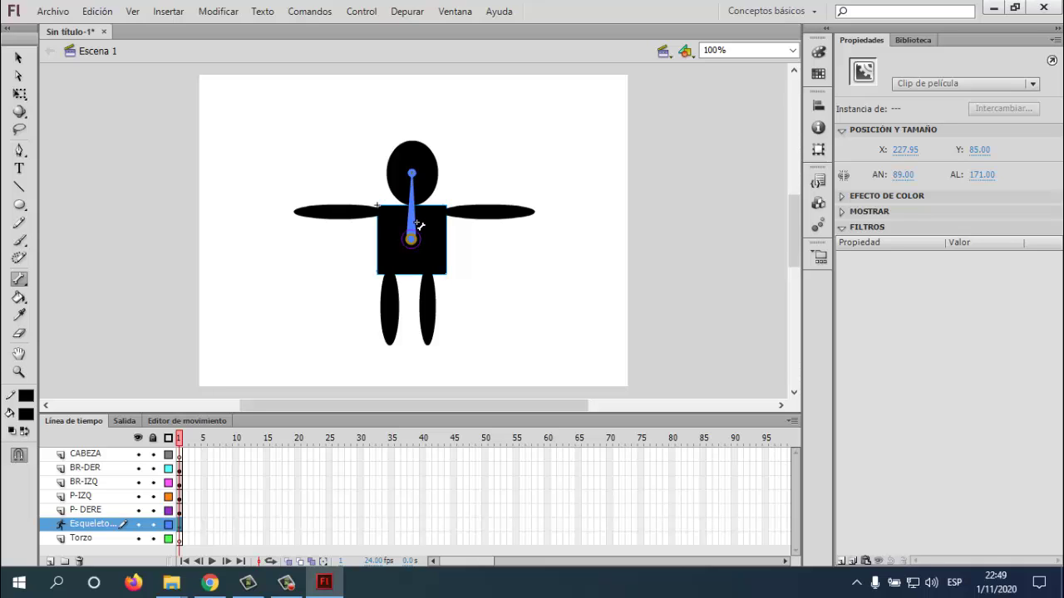
Add bones from the torso's root joint to both legs and both arms, and deselect the finished skeleton.
left_click_drag(411, 240, 433, 306)
left_click_drag(411, 240, 390, 307)
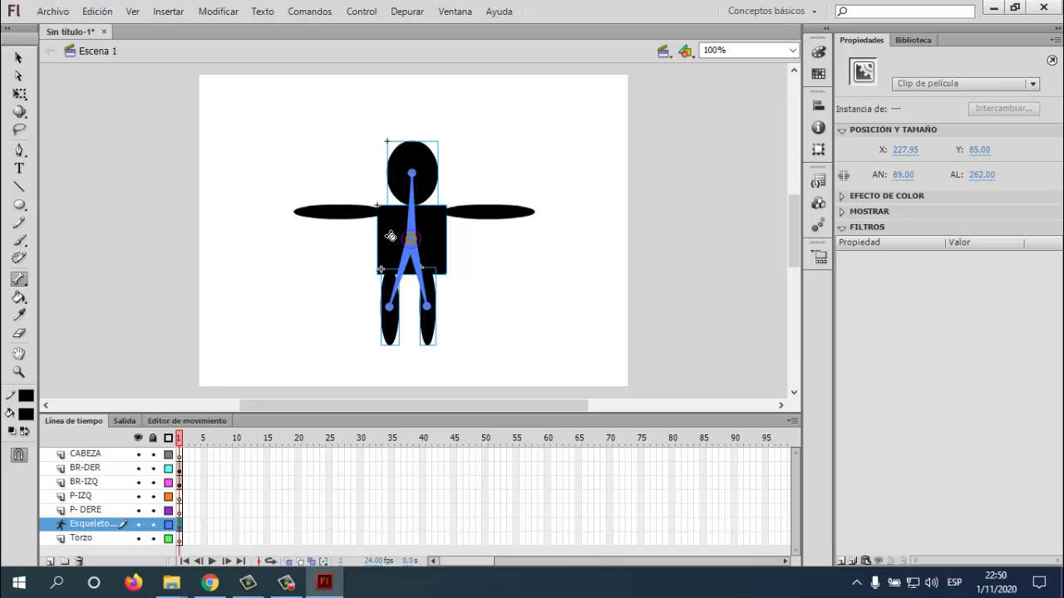
left_click_drag(410, 239, 339, 212)
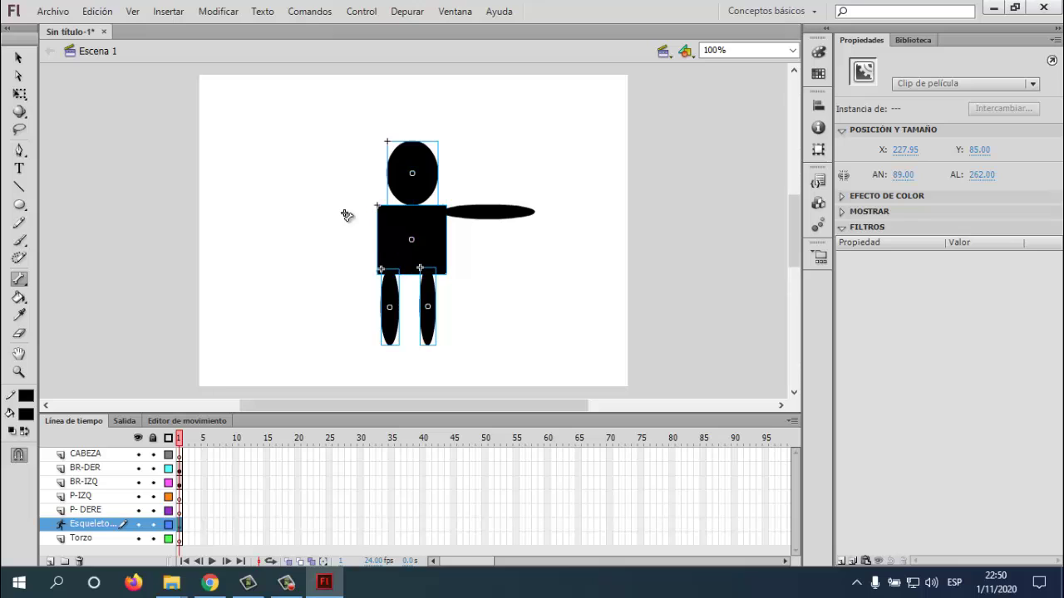
left_click_drag(410, 239, 475, 211)
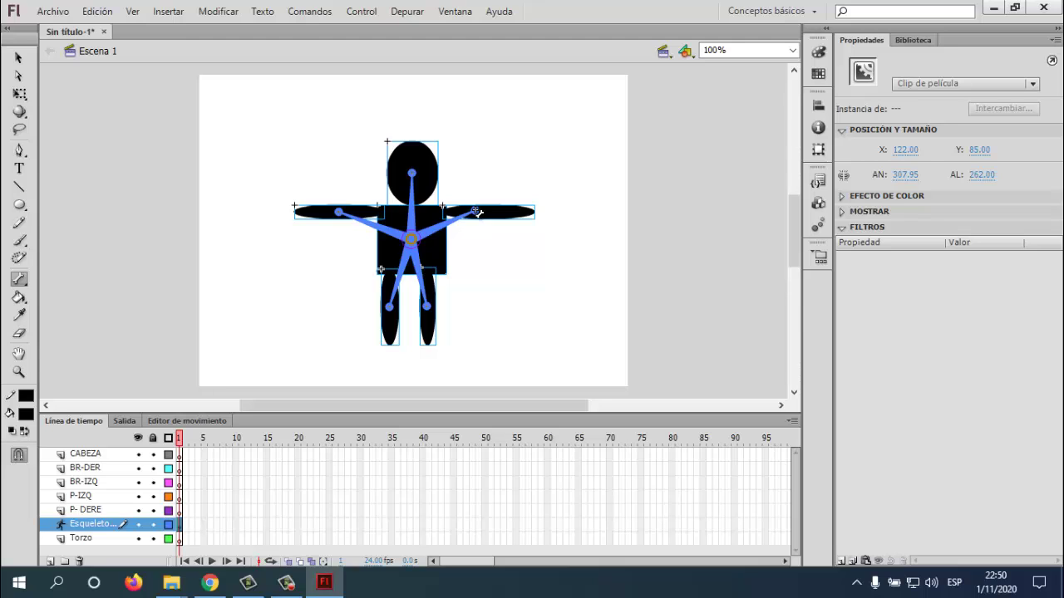
left_click(17, 59)
left_click(312, 241)
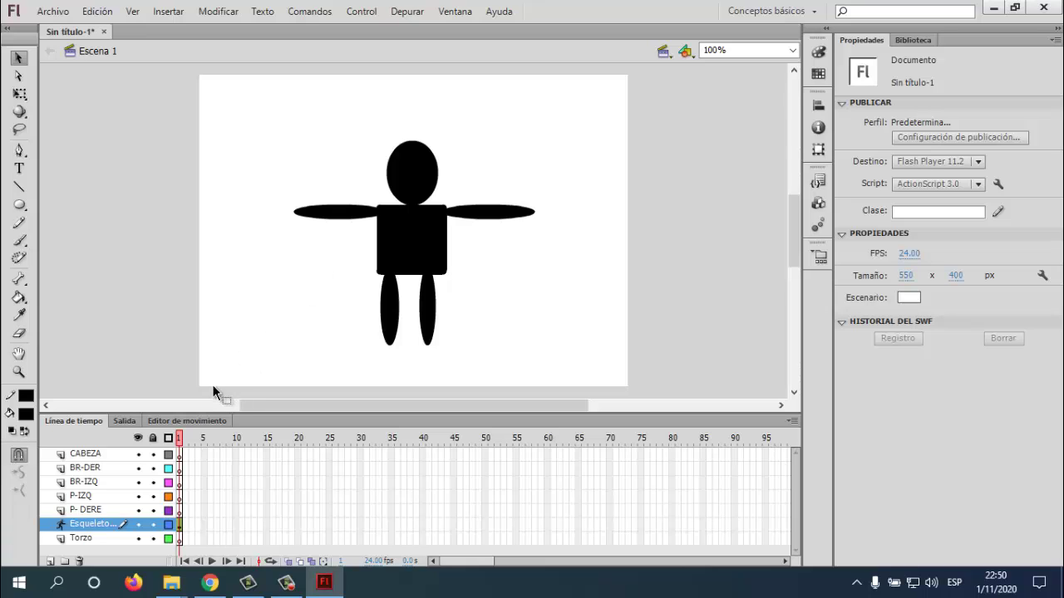
double_click(91, 526)
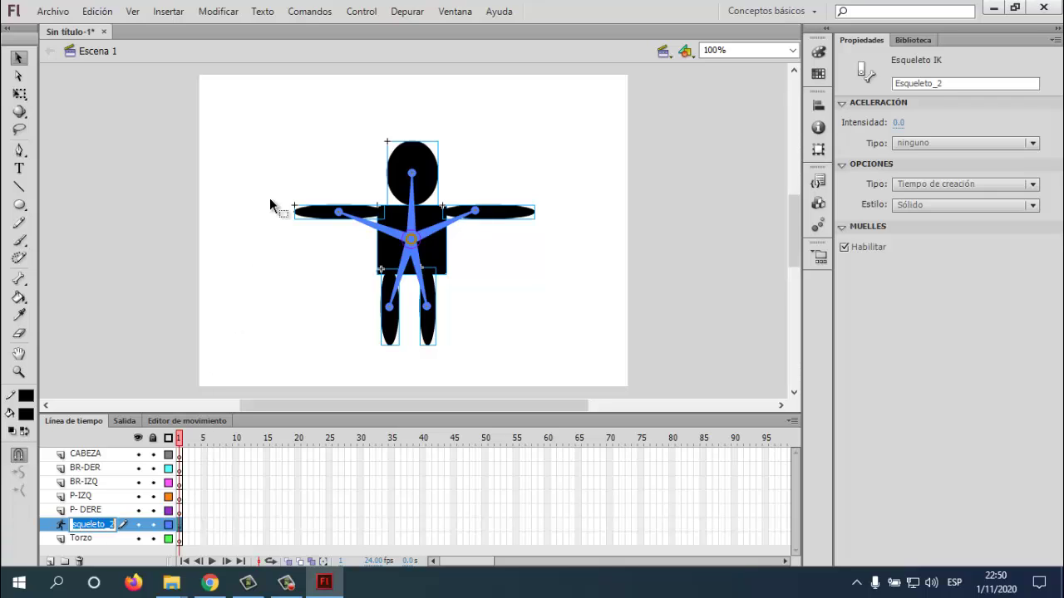
left_click(93, 520)
left_click(93, 523)
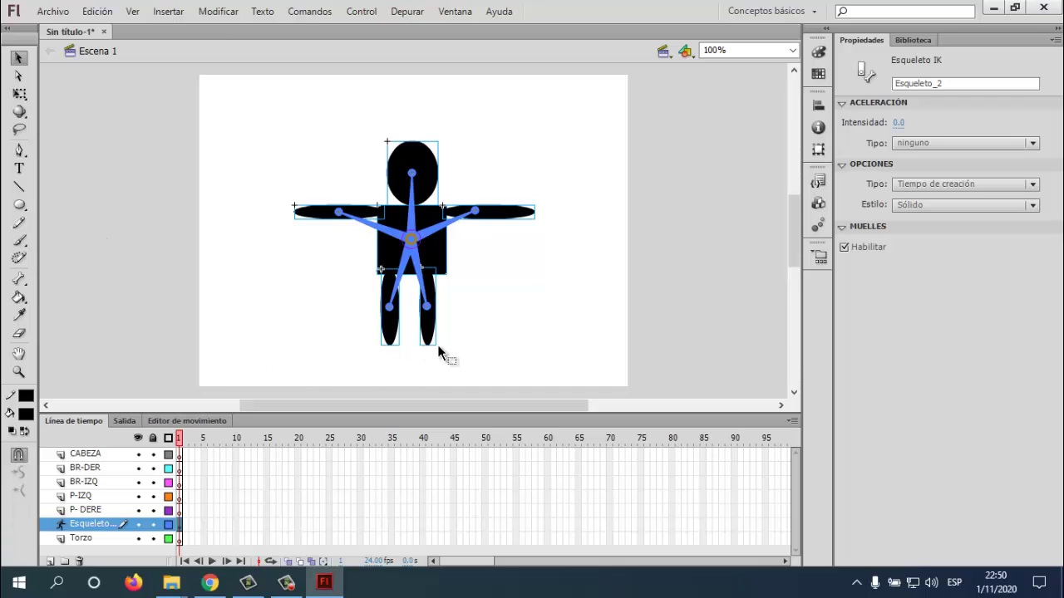
Pose the right leg slightly inward in frame 1 of the skeleton layer.
left_click(19, 64)
mouse_move(431, 341)
left_mouse_down()
mouse_move(480, 328)
mouse_move(404, 351)
mouse_move(451, 351)
mouse_move(485, 335)
mouse_move(425, 351)
mouse_move(441, 356)
left_mouse_up()
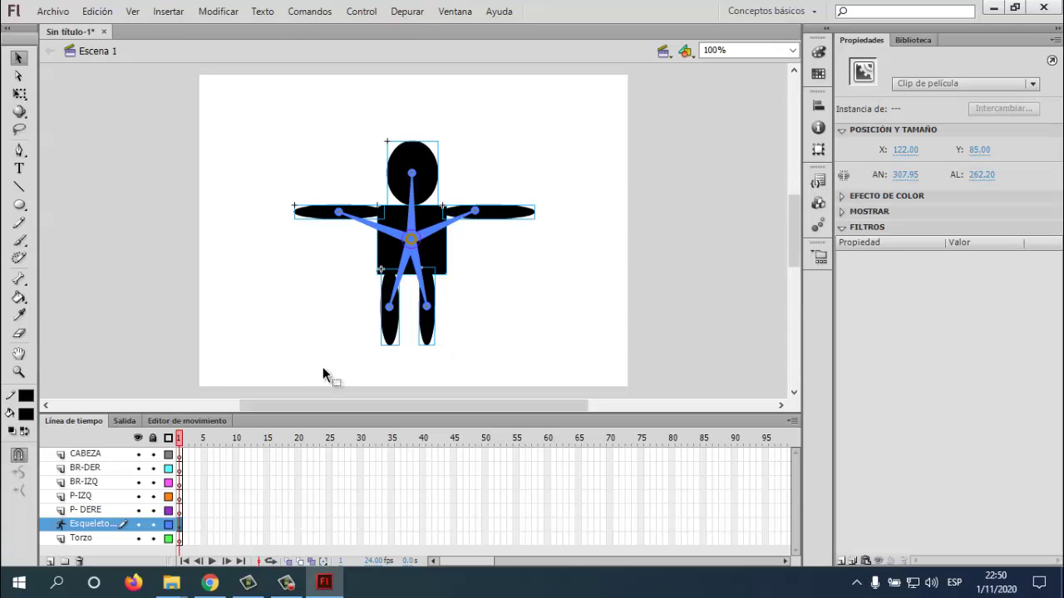
mouse_move(438, 327)
left_mouse_down()
mouse_move(458, 308)
mouse_move(431, 335)
left_mouse_up()
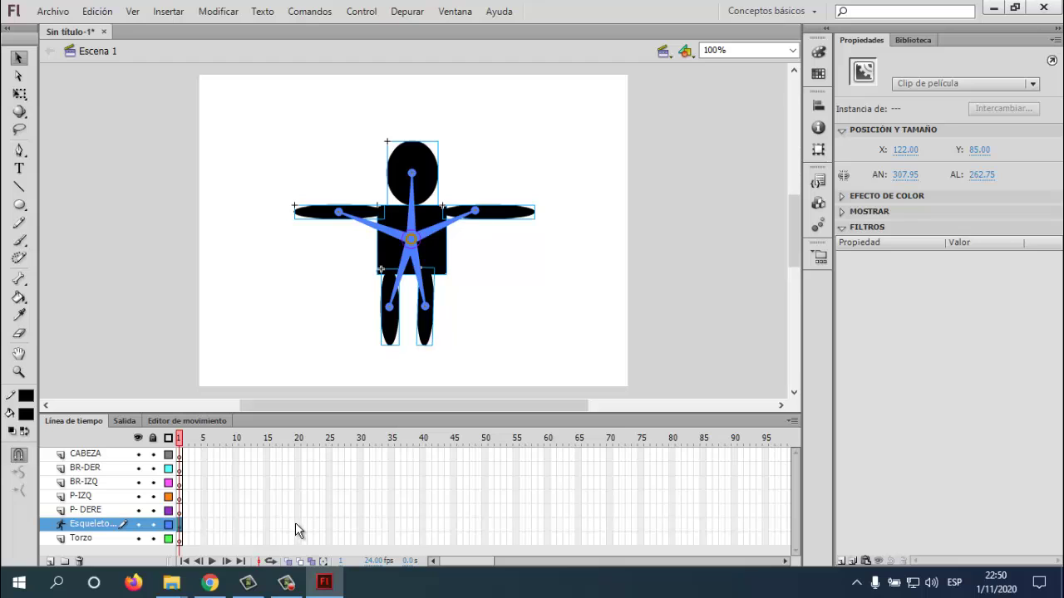
Extend the skeleton layer to frame 10 and swing the right leg outward there.
right_click(236, 525)
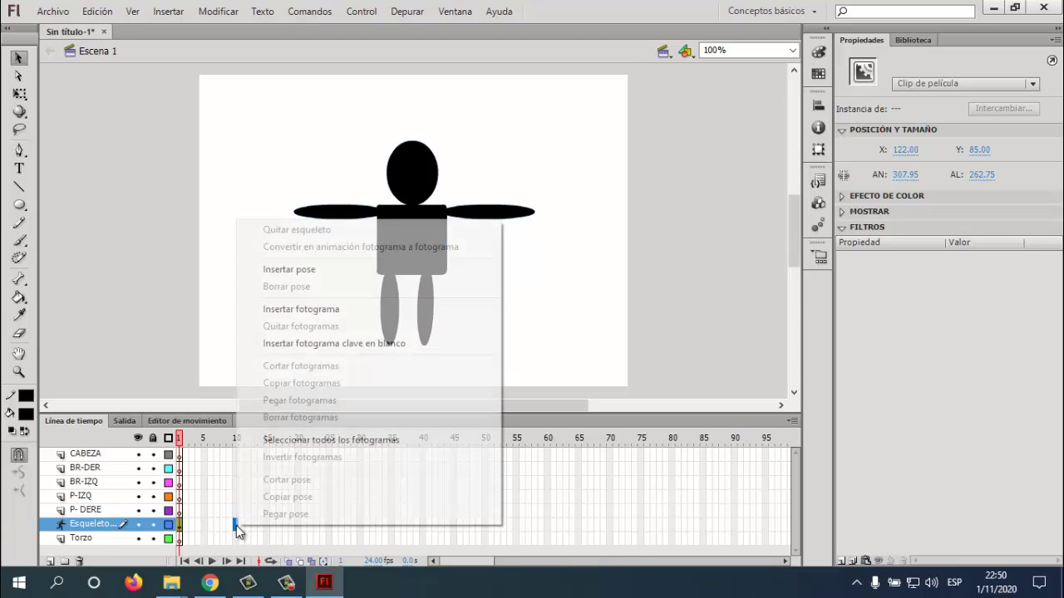
left_click(338, 312)
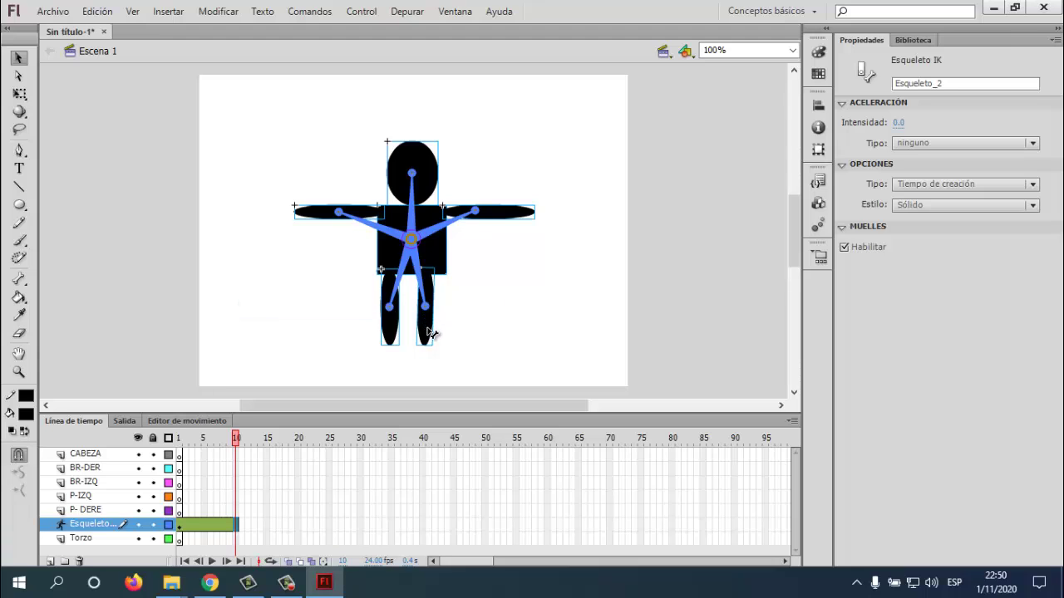
left_click_drag(434, 335, 451, 332)
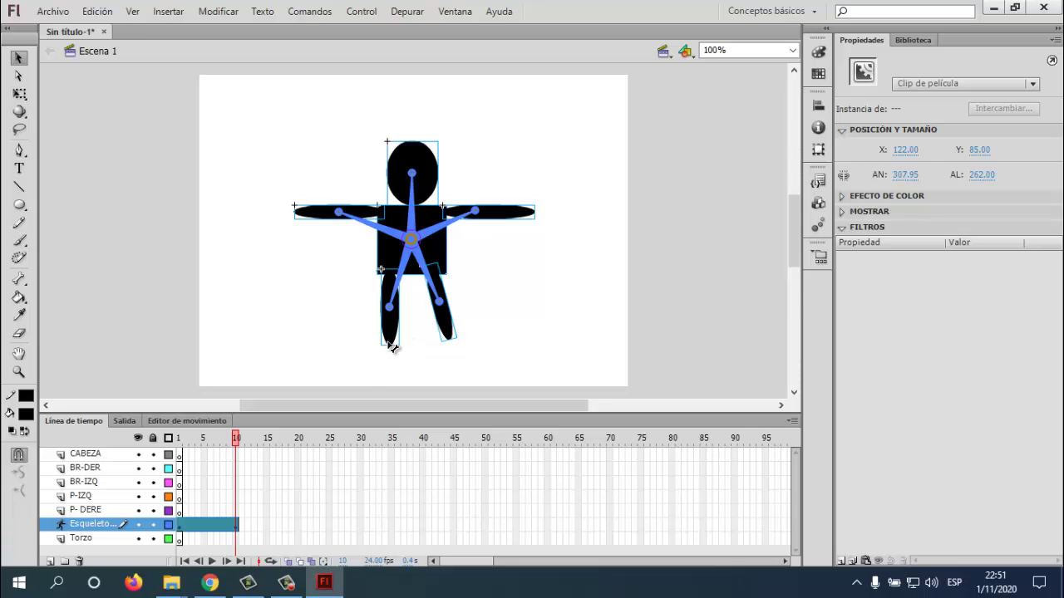
Extend the skeleton layer to frame 20 and swing the left leg inward there.
right_click(298, 525)
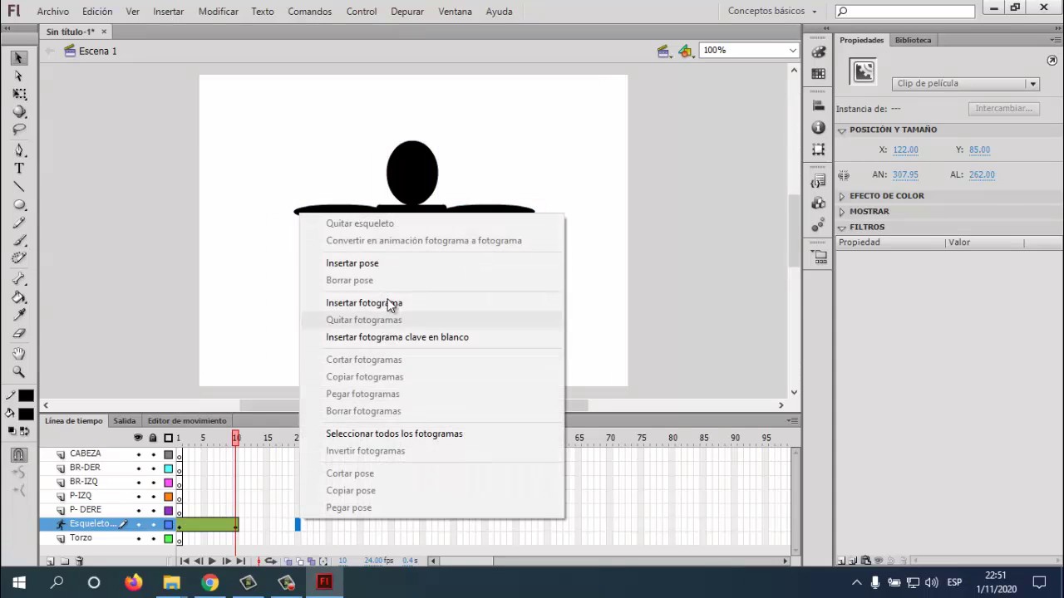
left_click(389, 305)
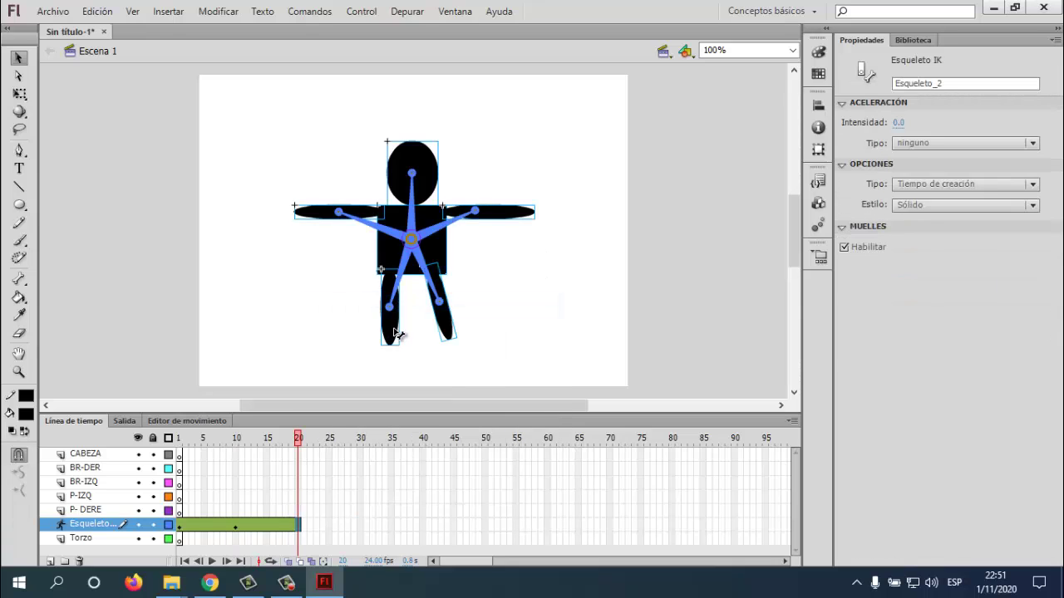
left_click(396, 333)
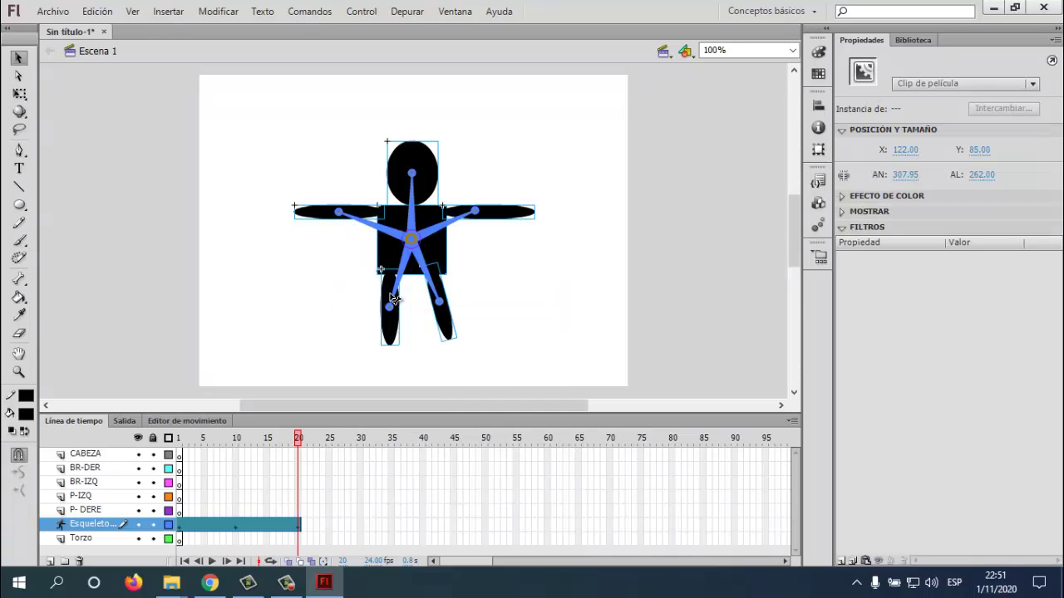
left_click_drag(394, 298, 402, 329)
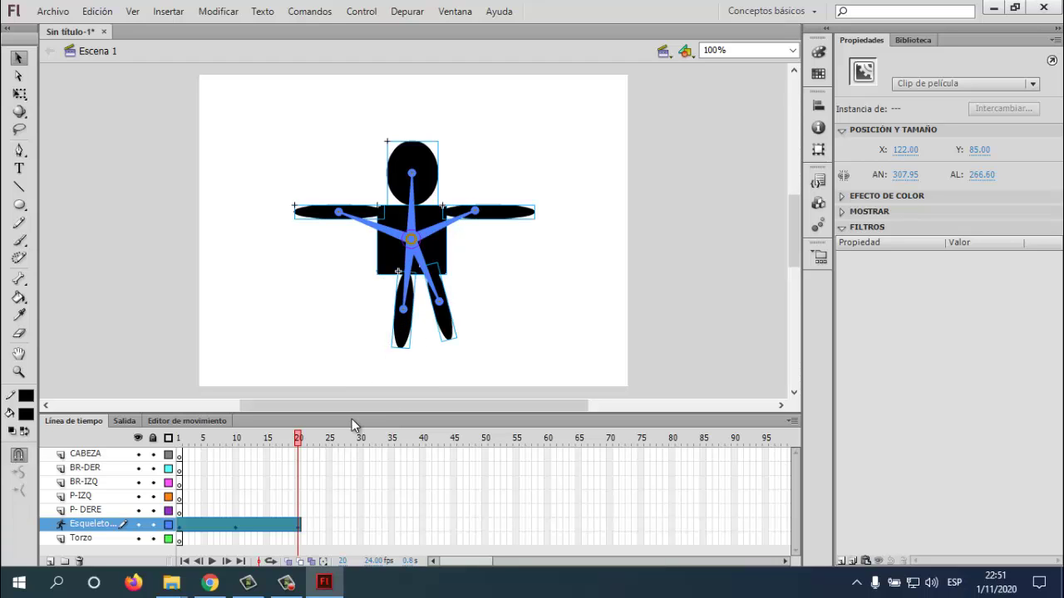
Extend the skeleton layer to frame 30 and raise the left arm diagonally above the shoulder.
right_click(360, 524)
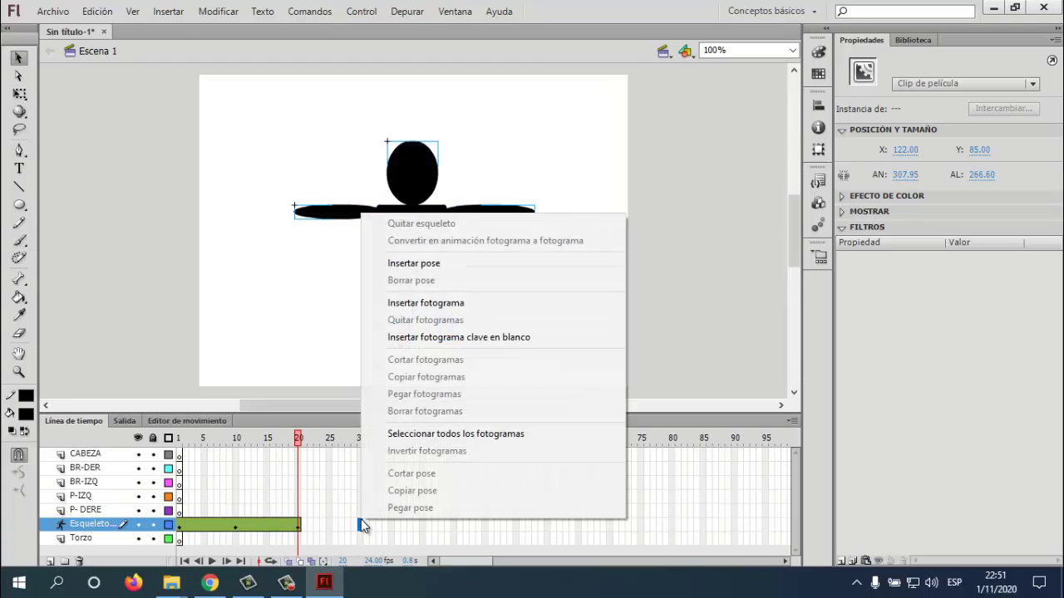
left_click(426, 303)
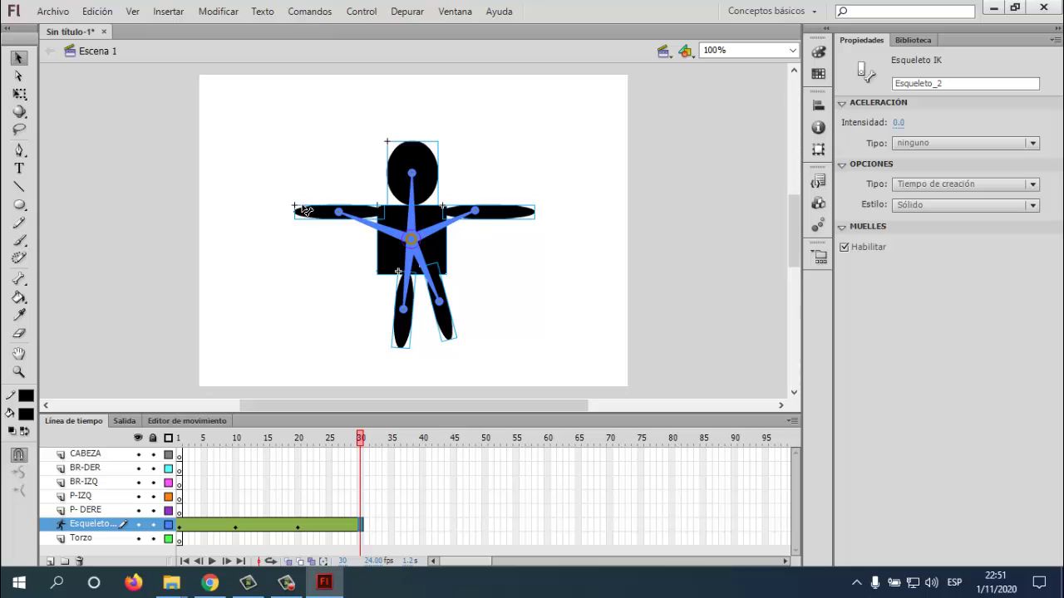
left_click_drag(305, 212, 310, 172)
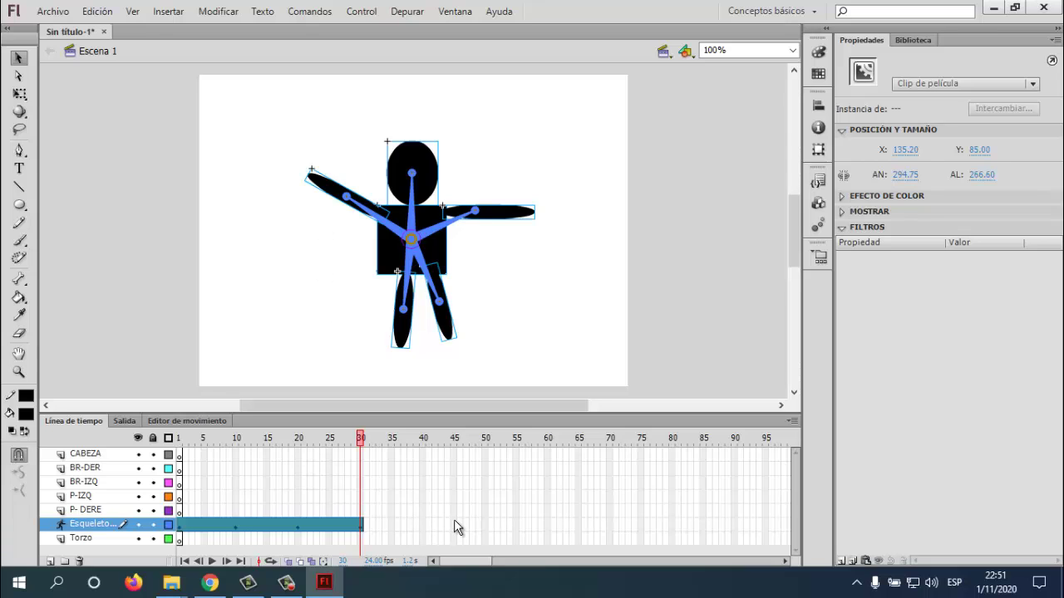
Extend the skeleton layer to frame 40 and raise the right arm diagonally above the shoulder.
right_click(422, 524)
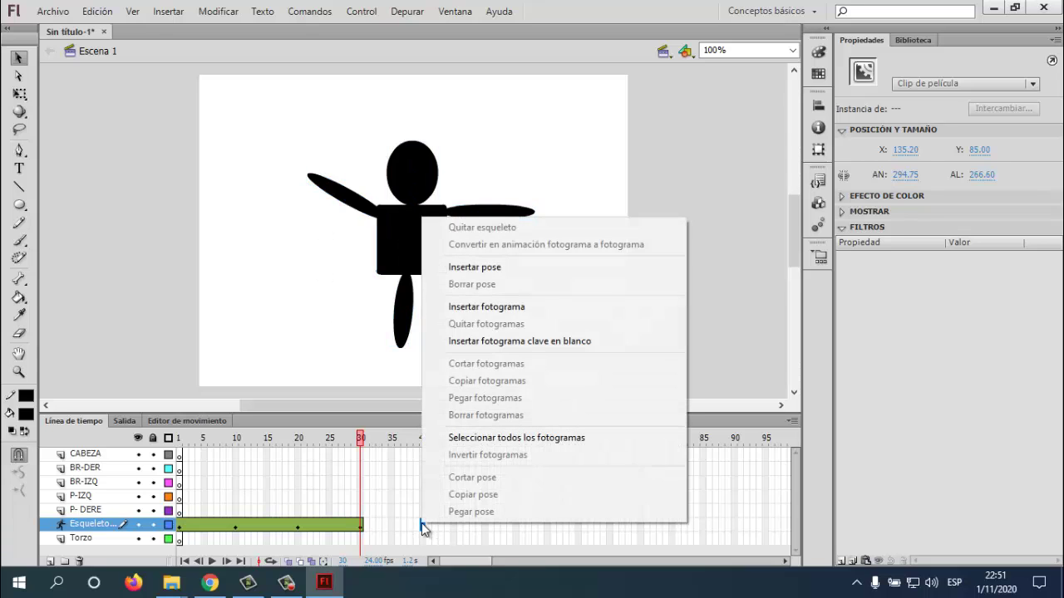
left_click(497, 306)
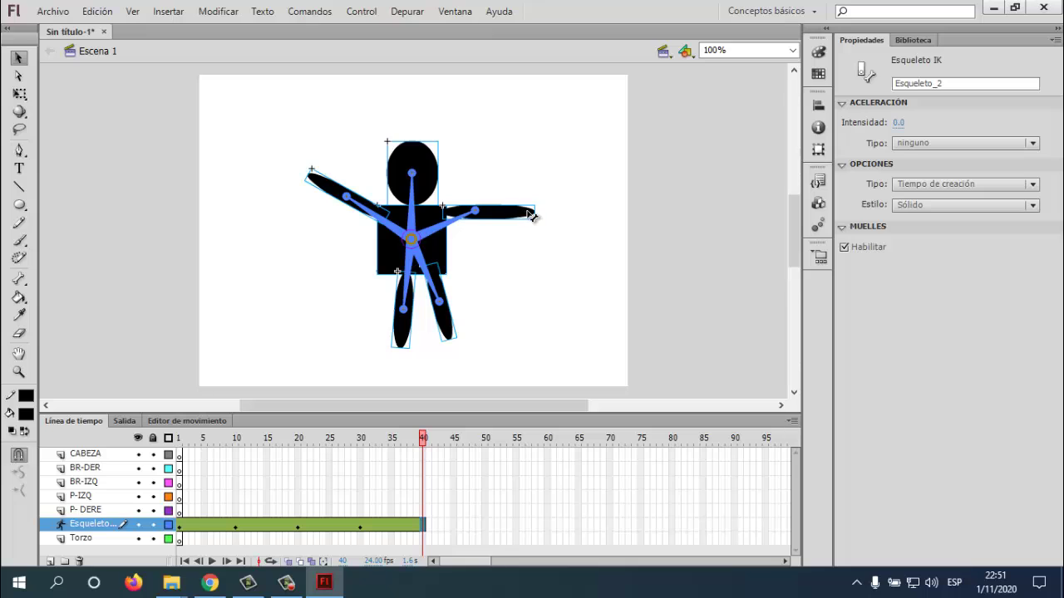
left_click_drag(529, 215, 514, 158)
Extend the skeleton layer to frame 50 and raise both arms further, up beside the head.
right_click(484, 523)
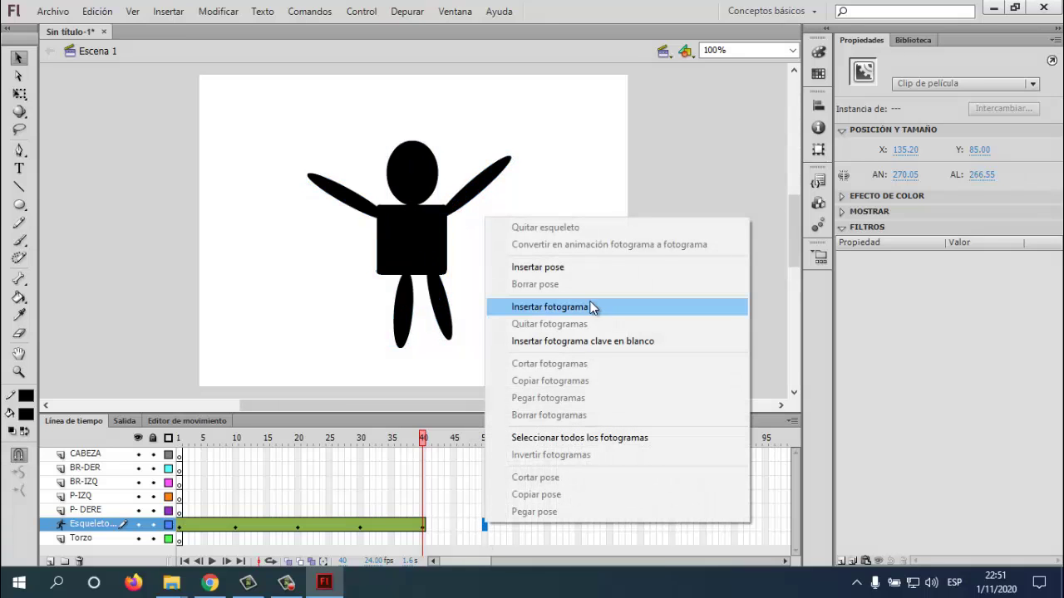
left_click(598, 310)
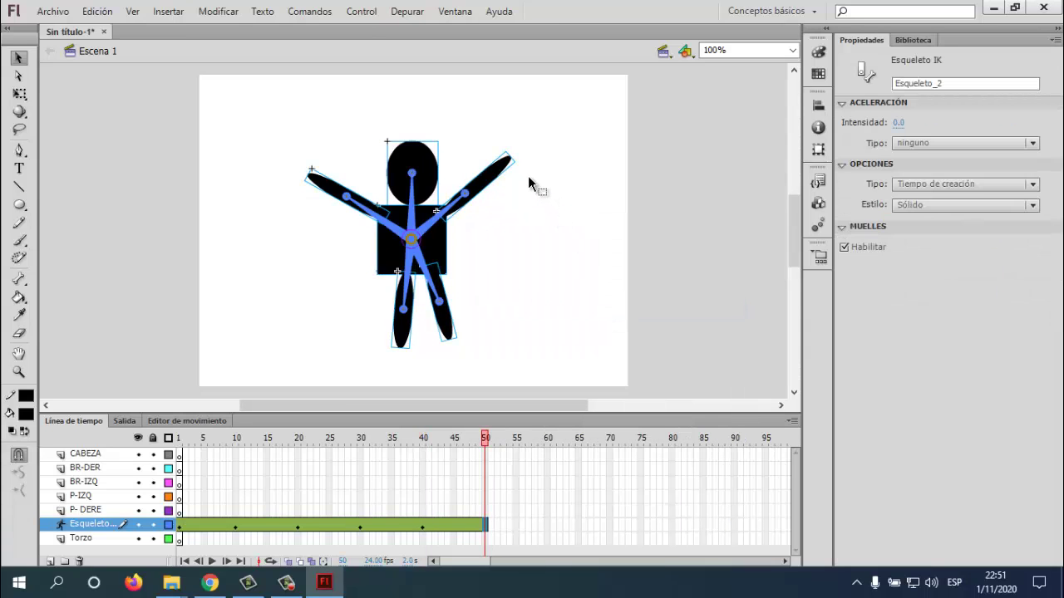
left_click_drag(508, 160, 479, 138)
left_click_drag(314, 176, 344, 140)
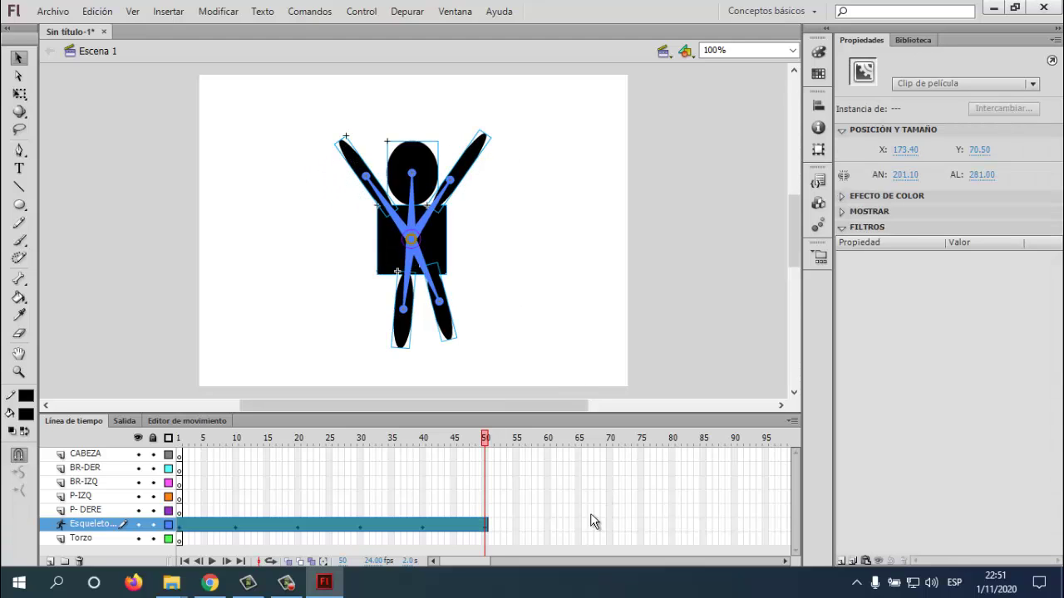
Extend the skeleton layer to frame 60 and lower the right arm to slightly above horizontal there.
left_click(546, 526)
right_click(547, 526)
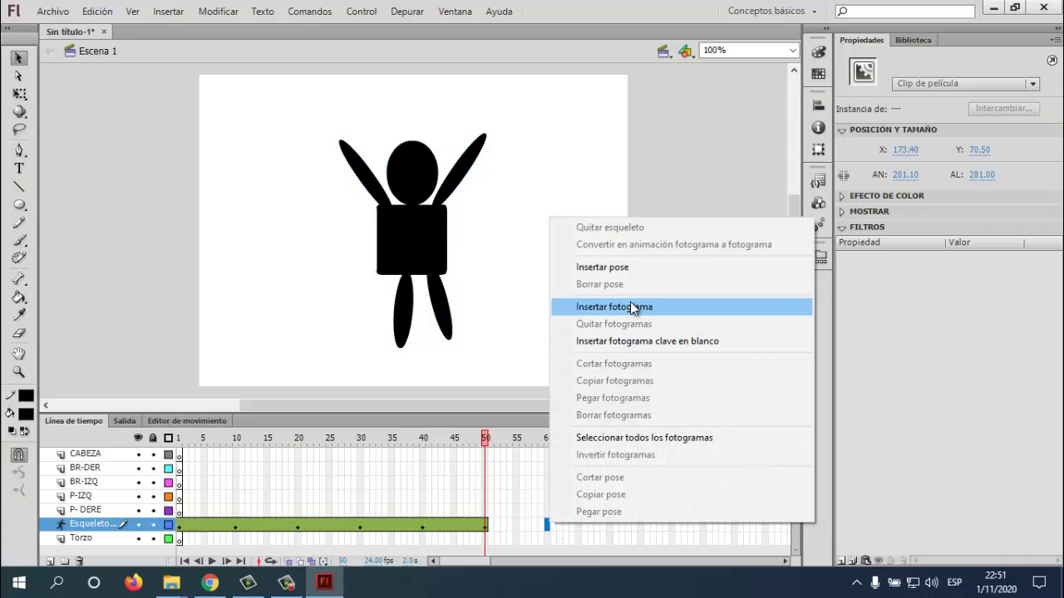
left_click(574, 306)
left_click_drag(491, 147, 521, 187)
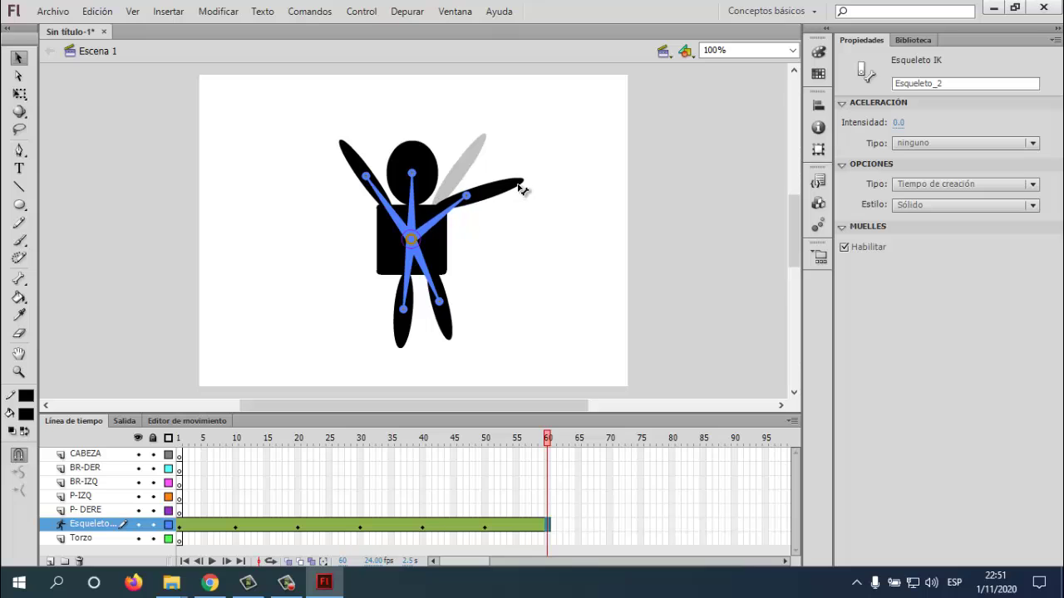
left_click_drag(520, 189, 523, 194)
Extend the skeleton layer to frame 70 and lower the right arm to about horizontal.
right_click(612, 532)
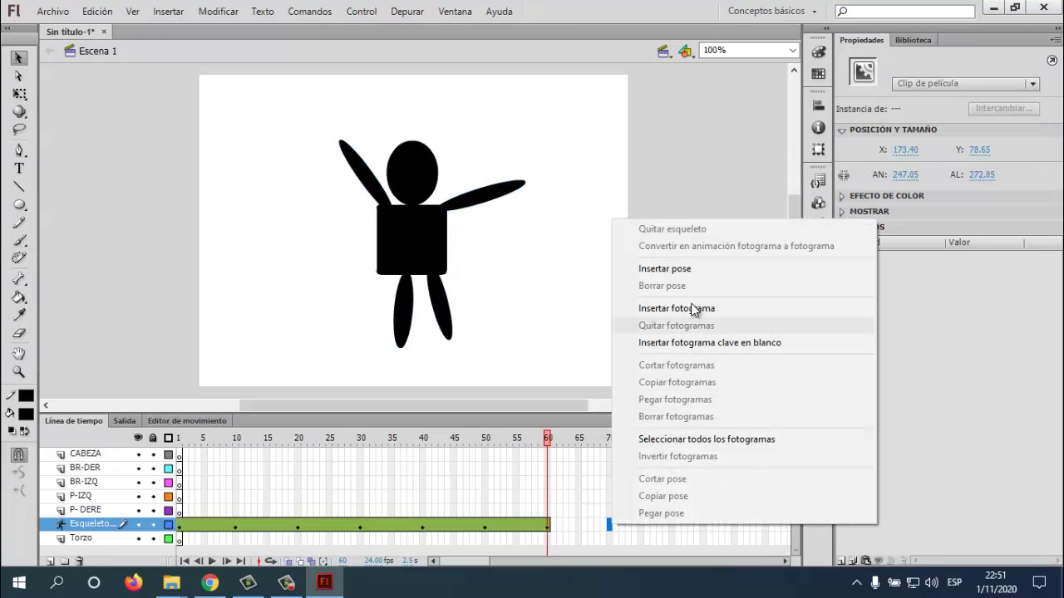
left_click(694, 309)
left_click_drag(520, 190, 529, 215)
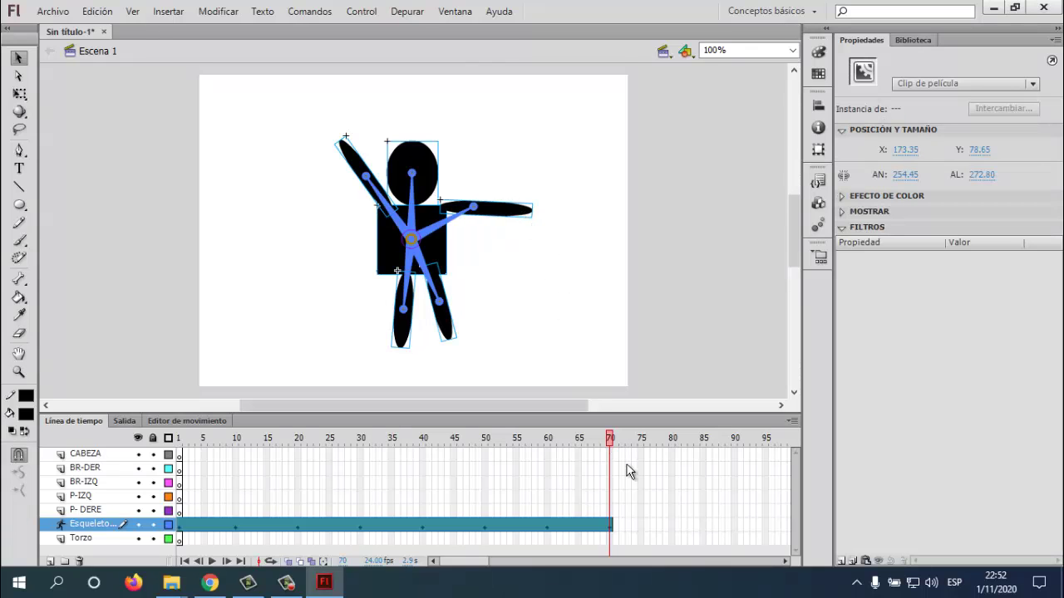
Extend the skeleton layer to frame 80 and lower the right arm to slightly below horizontal.
right_click(671, 519)
left_click(737, 306)
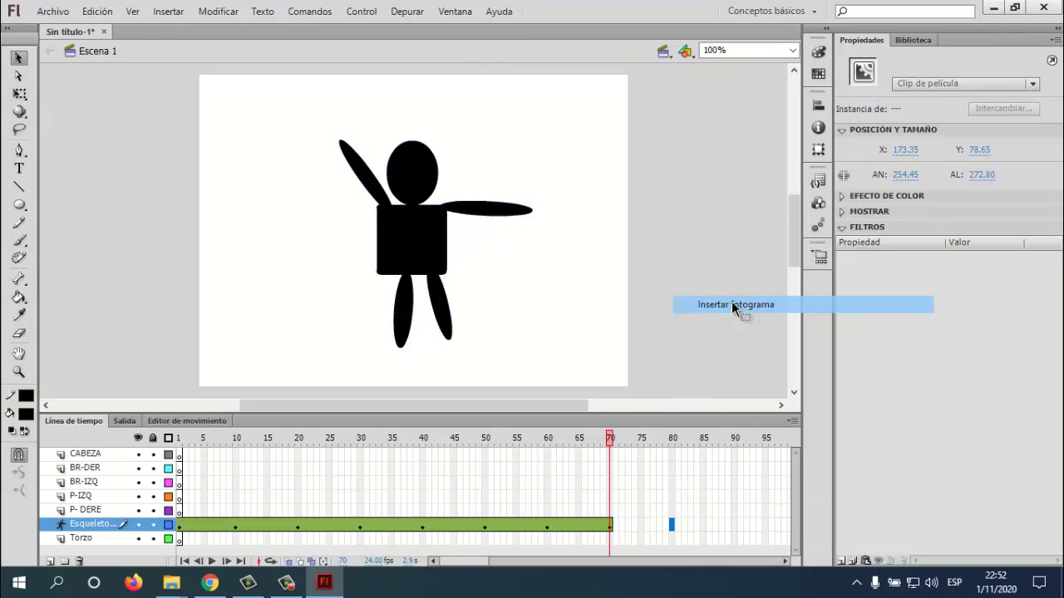
mouse_move(515, 227)
left_mouse_down()
mouse_move(515, 246)
mouse_move(512, 227)
left_mouse_up()
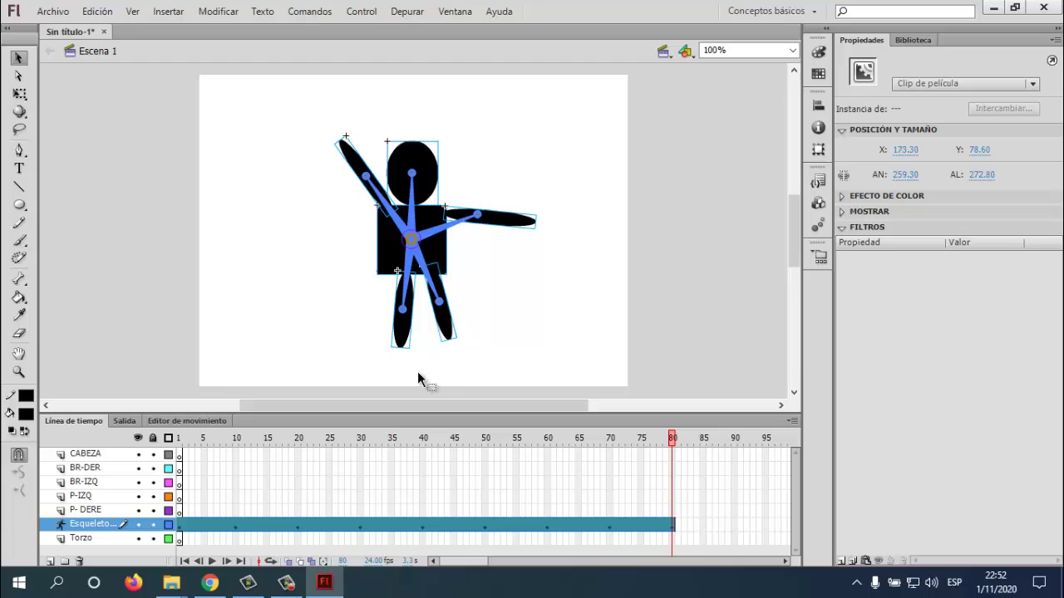
Test the movie to preview the arm and leg animation, close the preview and deselect the figure.
key("ctrl+Return")
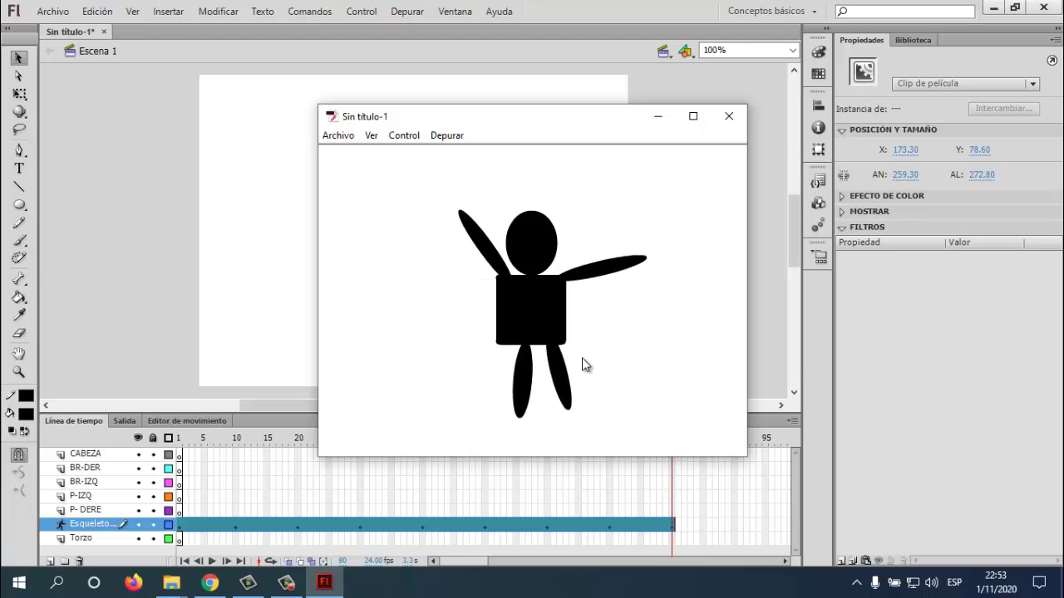
left_click(729, 116)
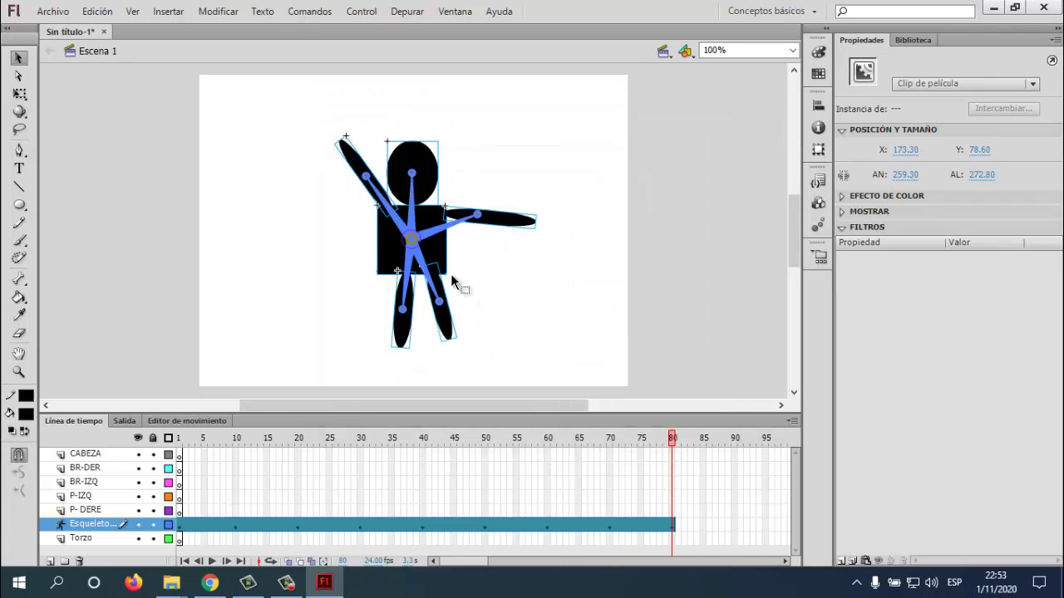
left_click(573, 298)
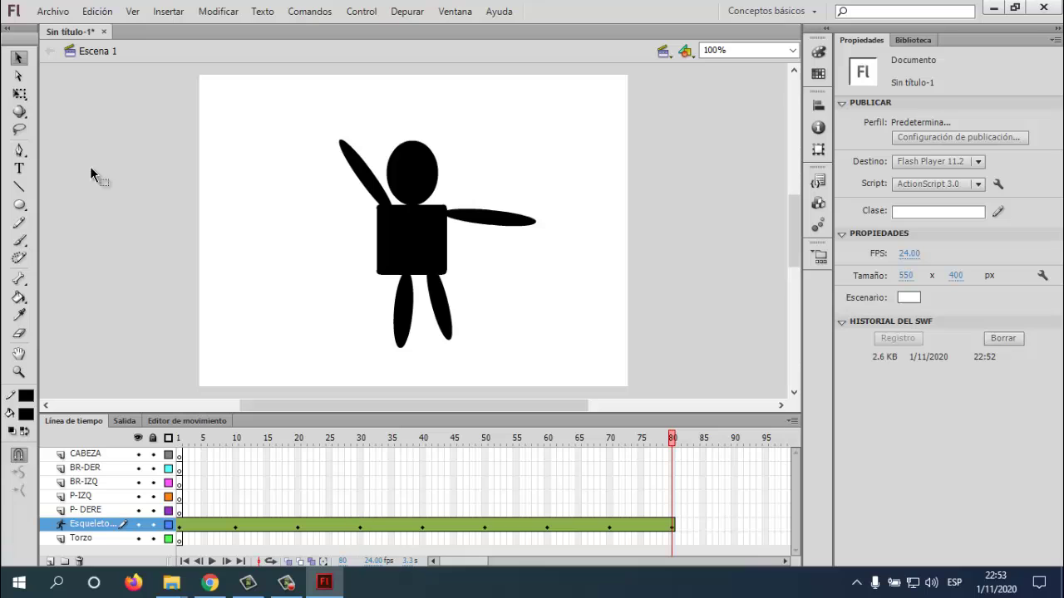
Export the animation to the desktop as an SWF movie named Sin título-1.
left_click(52, 11)
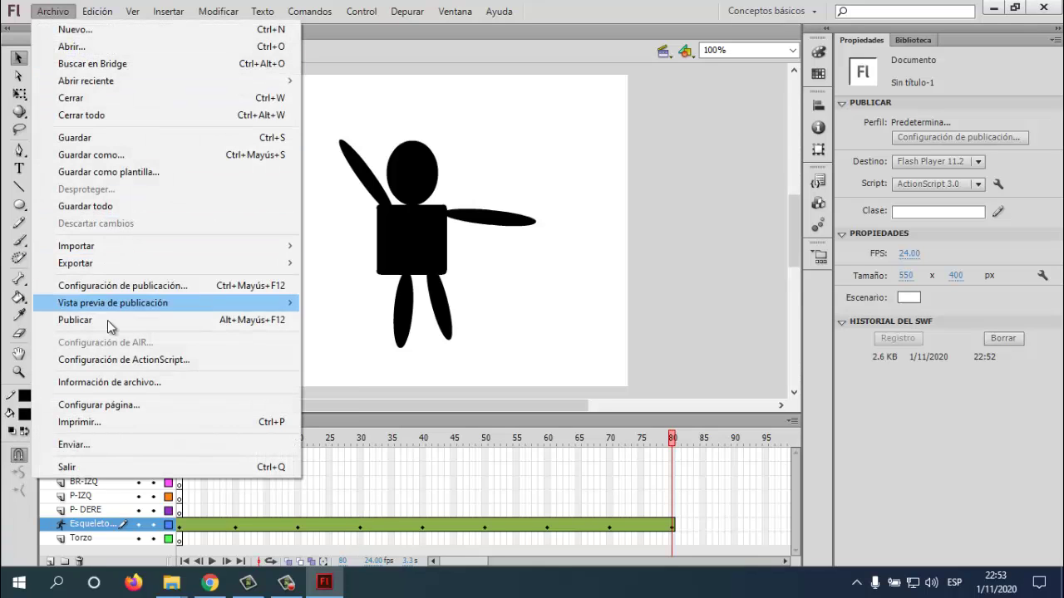
mouse_move(133, 267)
left_click(333, 296)
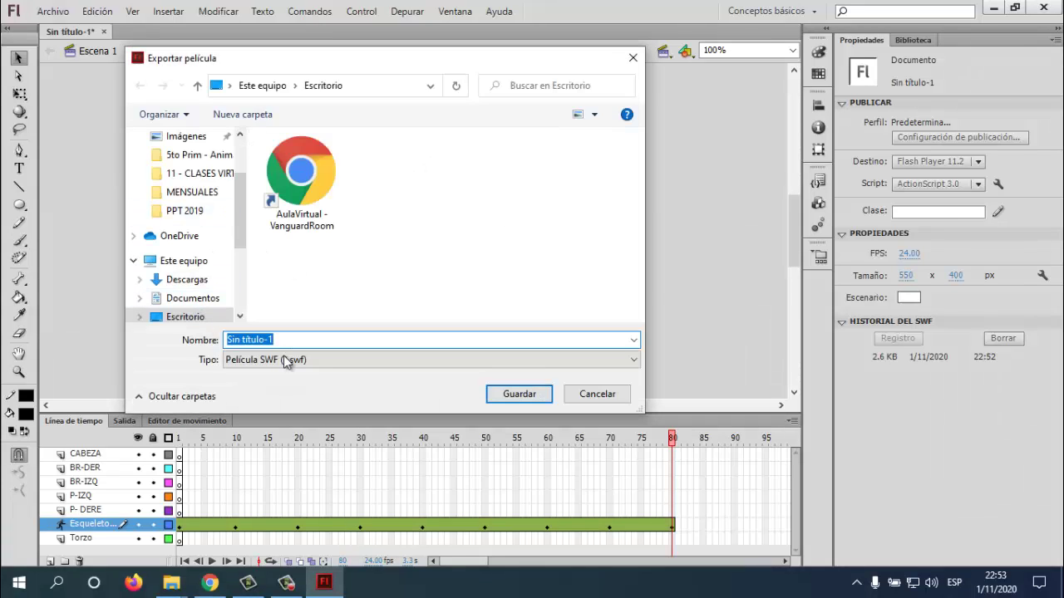
left_click(505, 394)
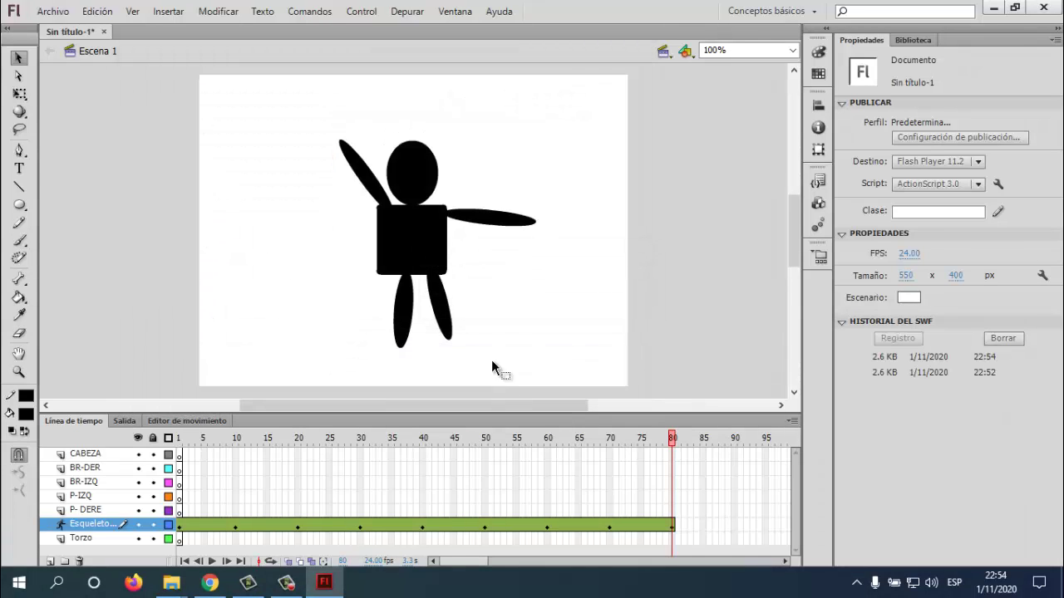
Switch to the desktop, move the exported Sin título-1 file to a clear area, and play it in Flash Player.
left_click(991, 9)
left_click_drag(33, 34, 637, 271)
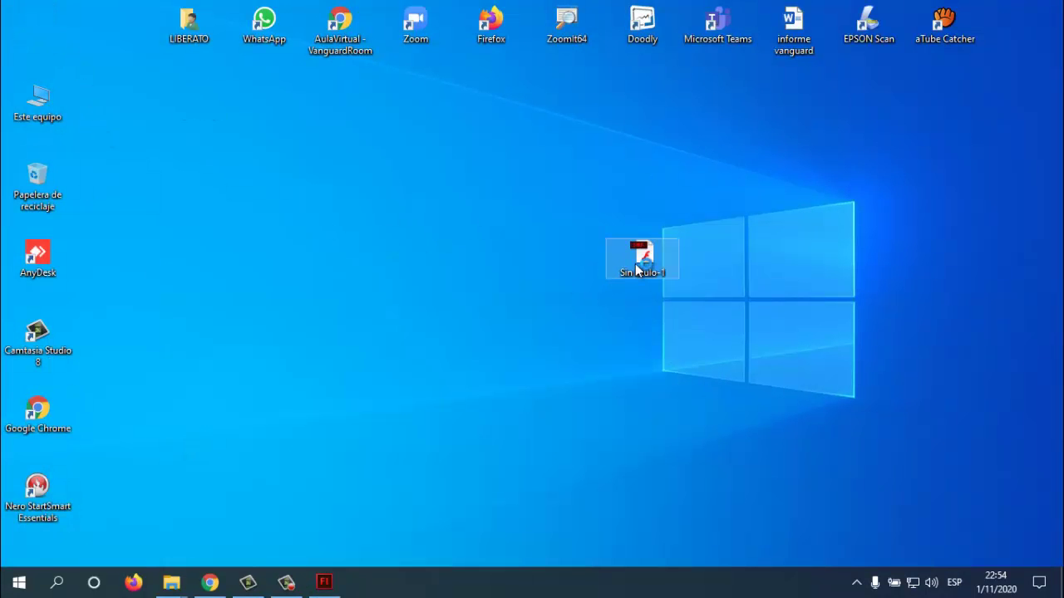
double_click(637, 271)
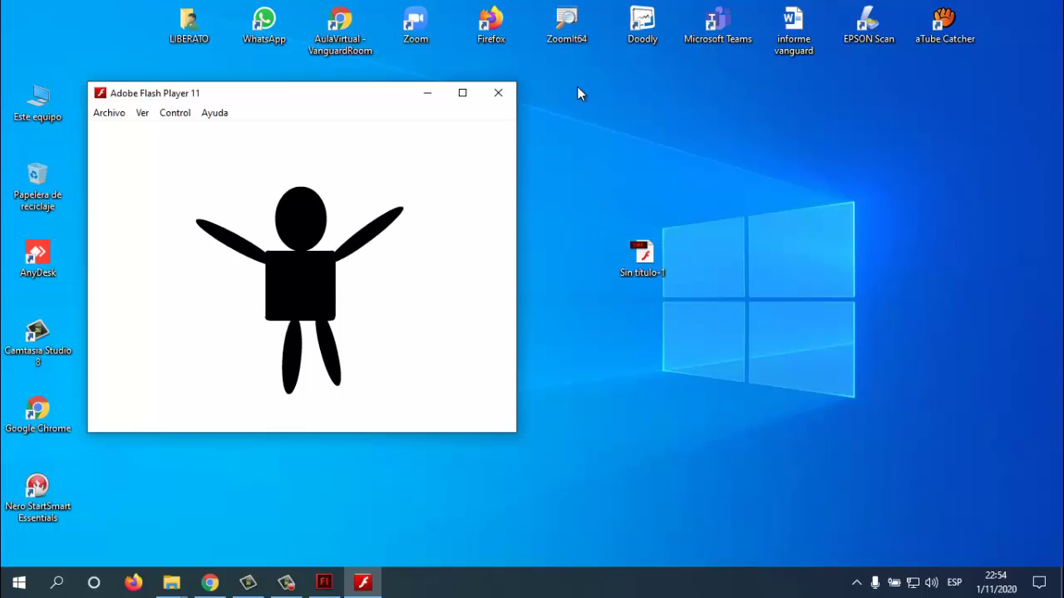
left_click(498, 93)
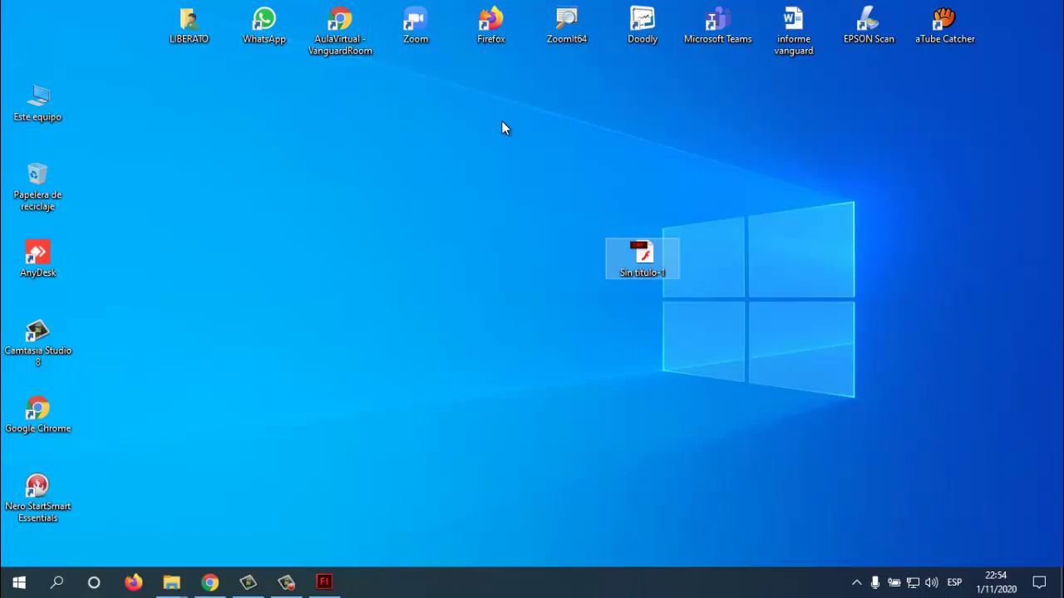
right_click(501, 122)
left_click(544, 173)
right_click(388, 264)
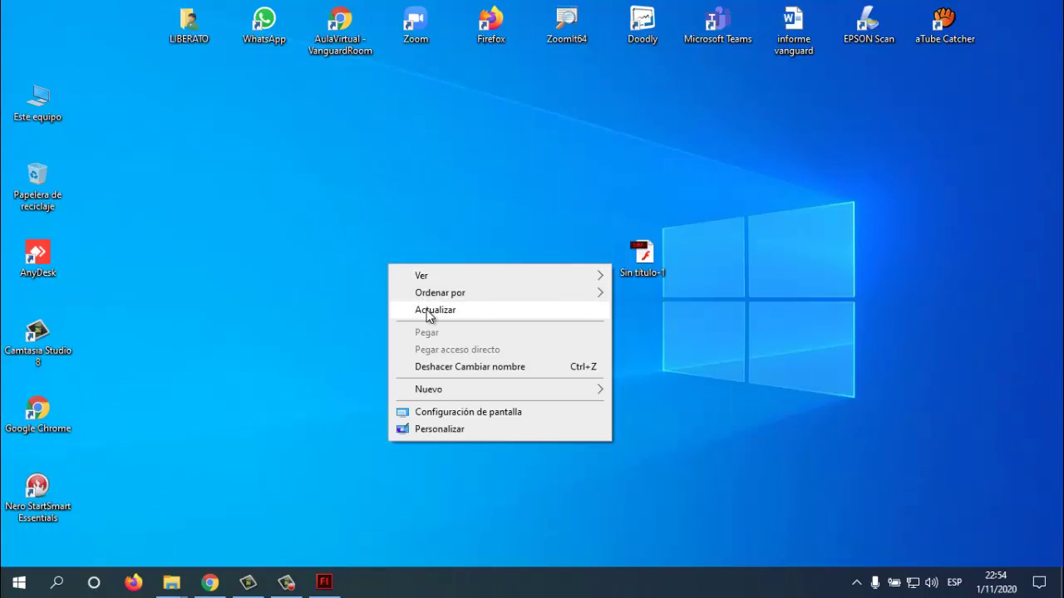
left_click(429, 307)
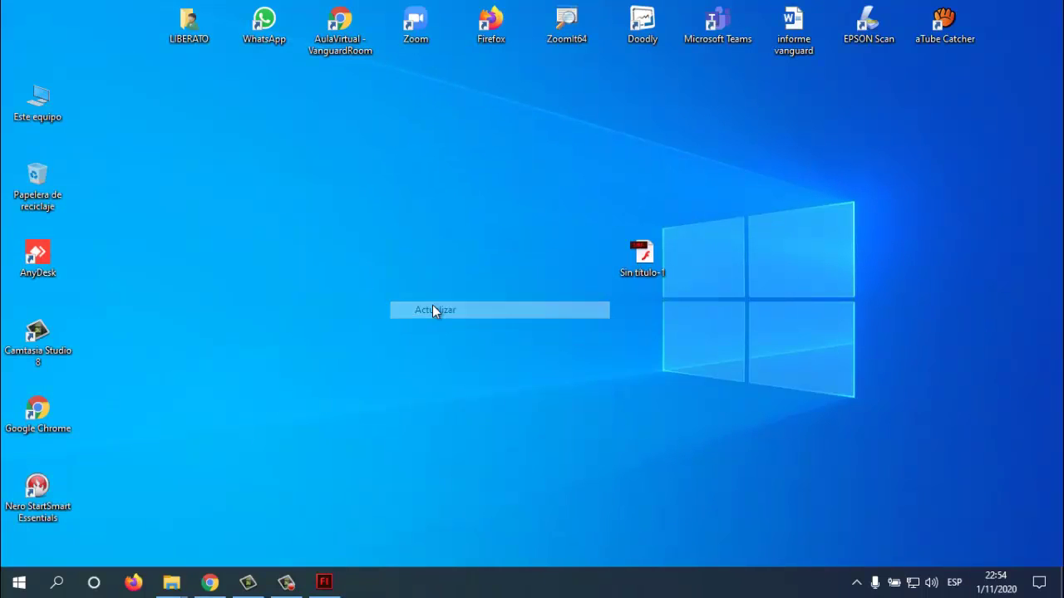
left_click(245, 583)
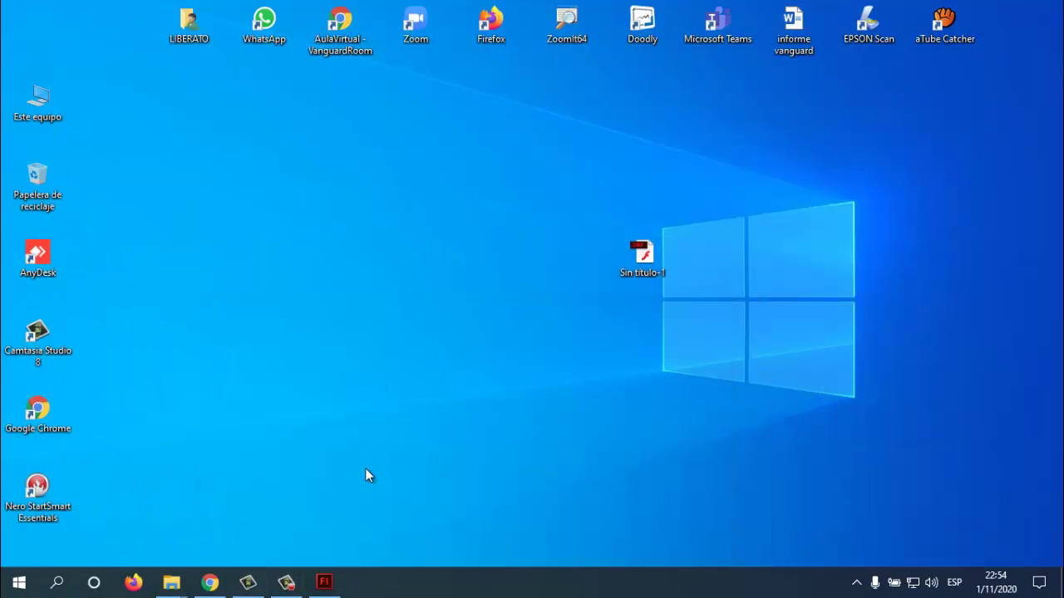
Switch back to Flash and add a new layer, placing it beneath the Torzo layer.
left_click(324, 583)
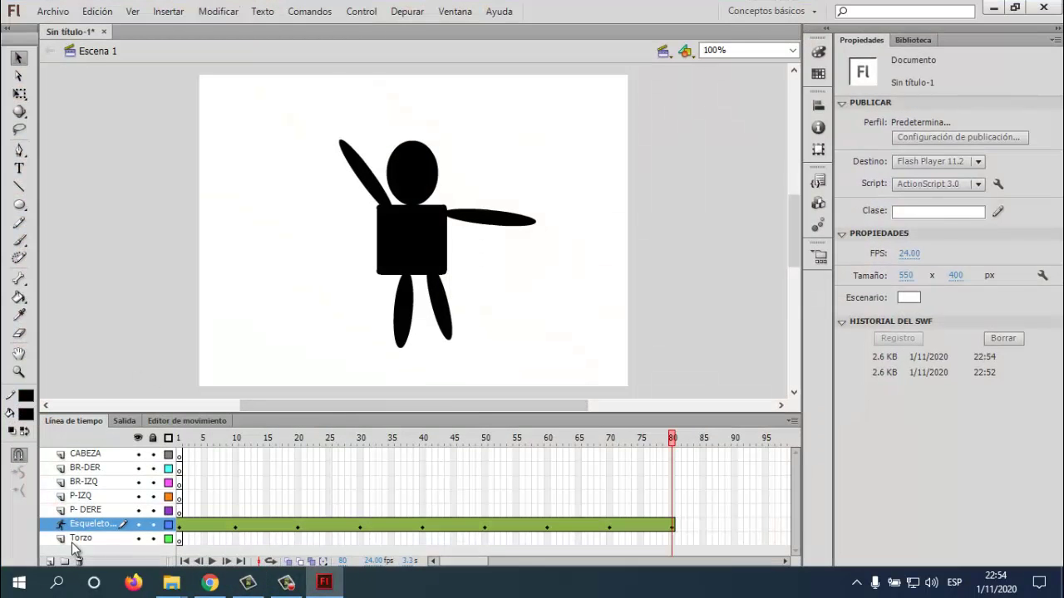
left_click(50, 561)
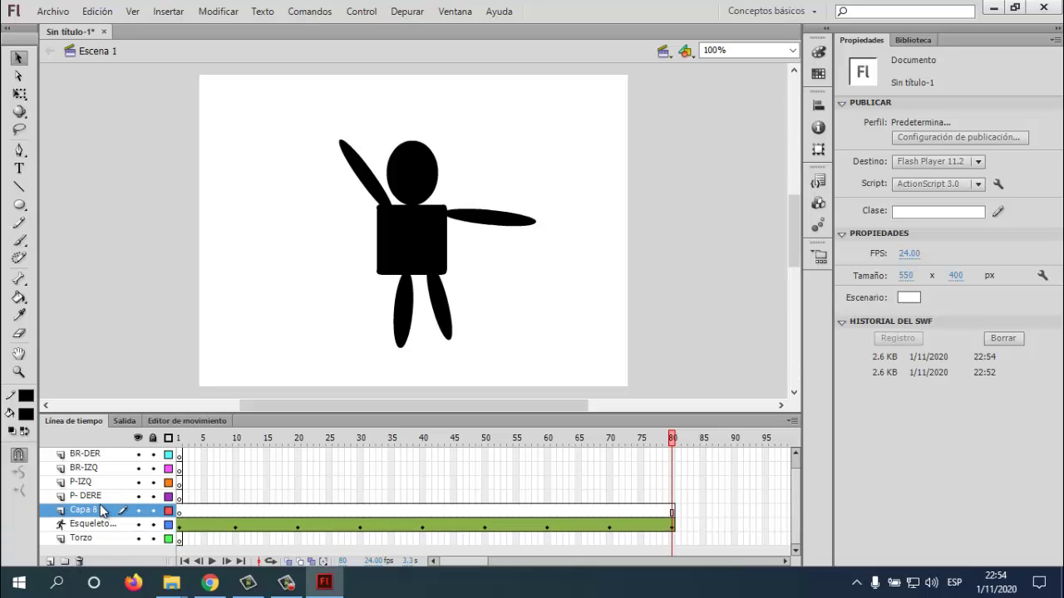
left_click_drag(95, 546, 96, 548)
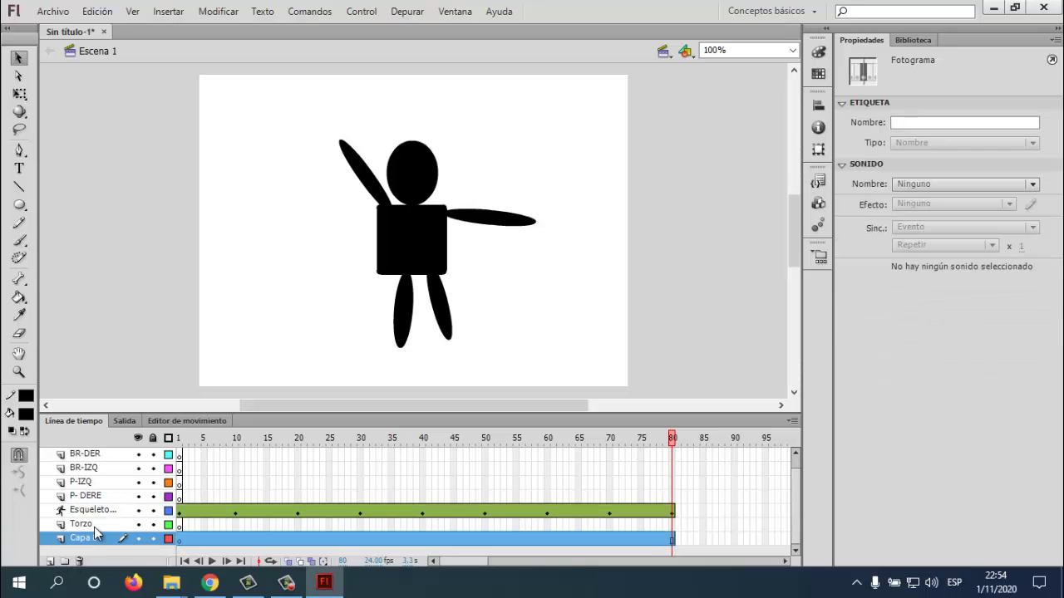
Import the pista image from the Adobe Flash Cs6 folder onto the stage as a background on the new layer.
left_click(39, 10)
mouse_move(94, 247)
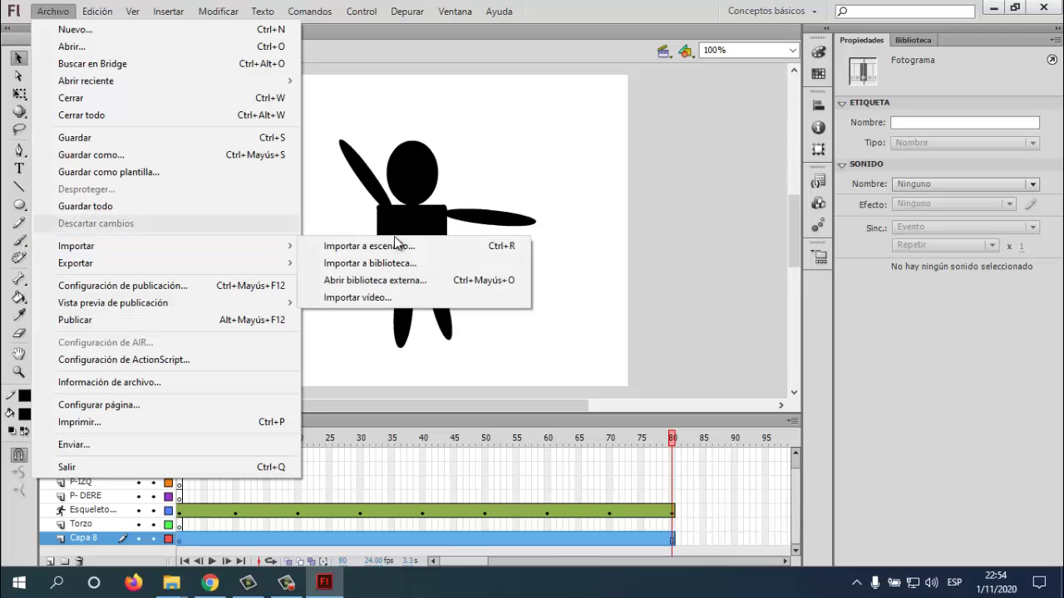
left_click(396, 246)
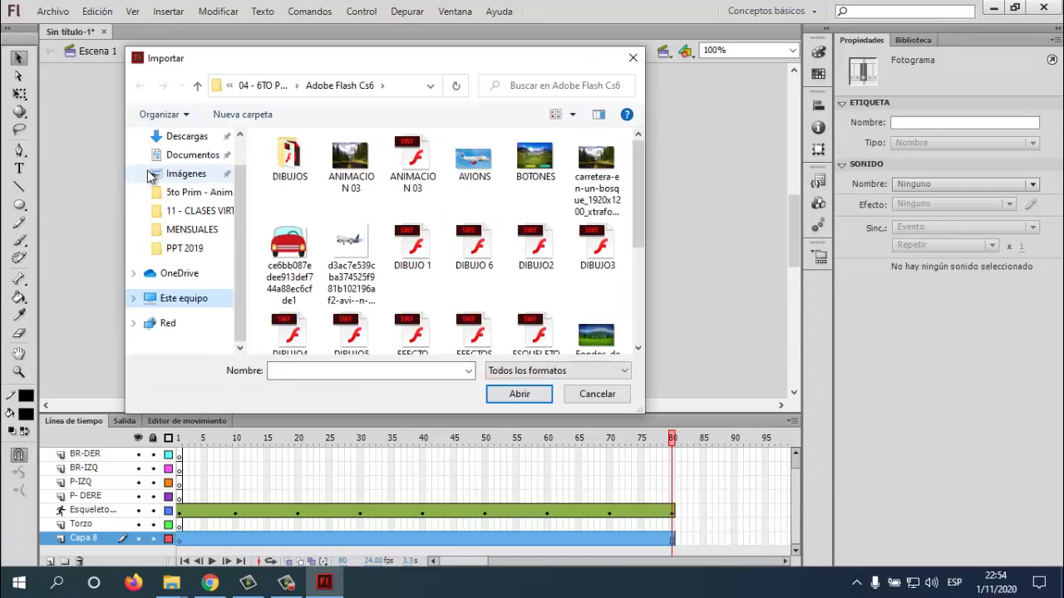
left_click(536, 158)
scroll(532, 216, "down", 2)
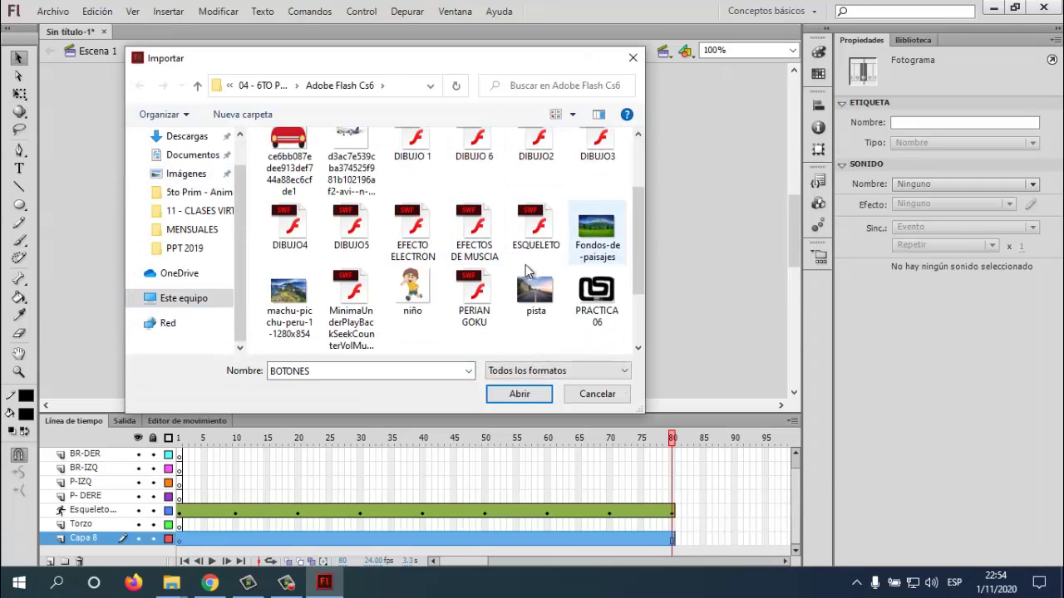
scroll(525, 270, "down", 1)
left_click(289, 220)
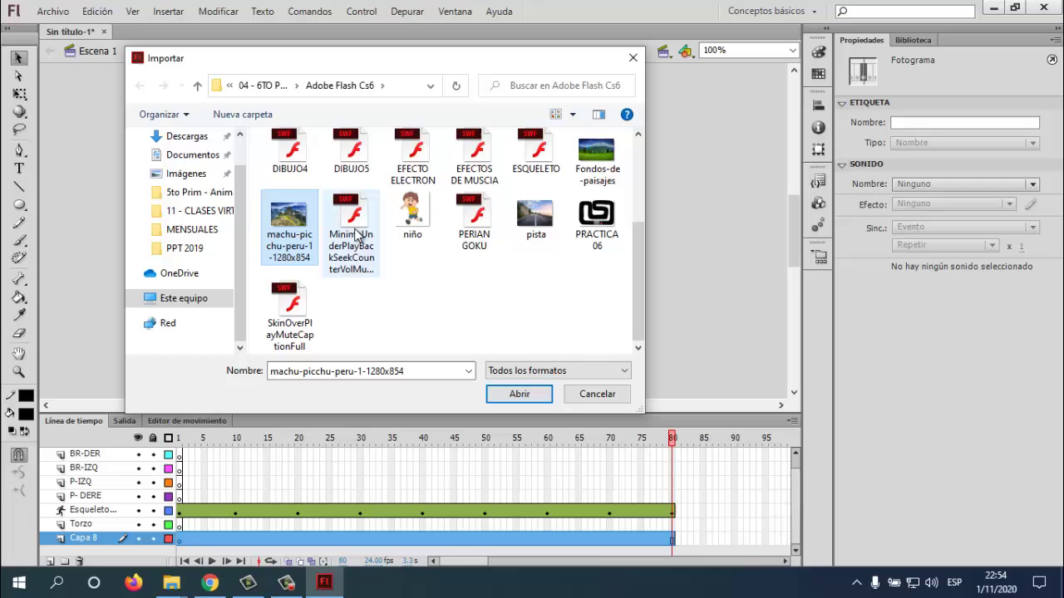
left_click(534, 199)
left_click(522, 393)
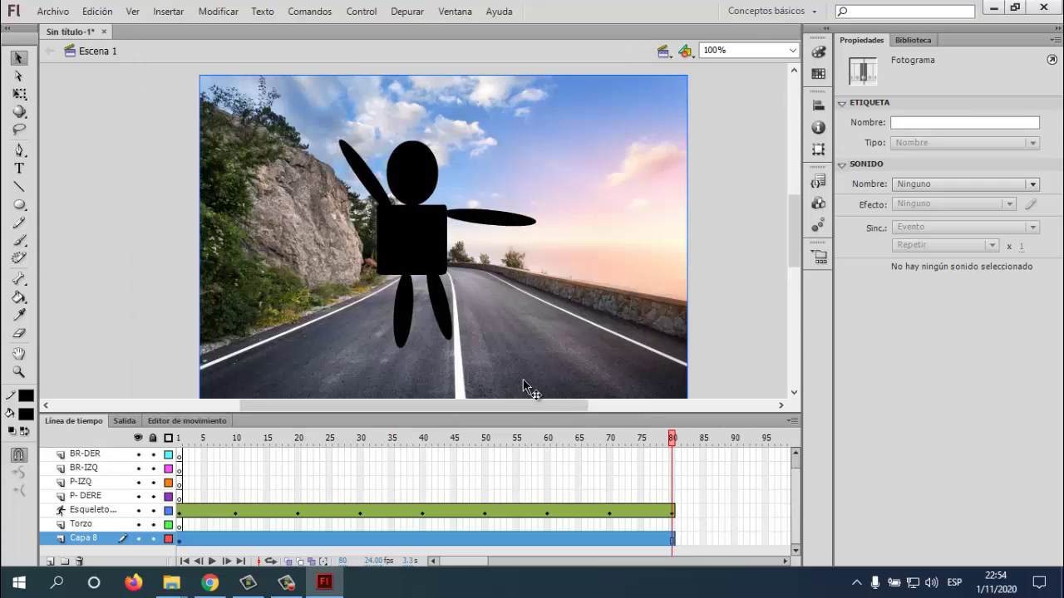
Try to move the figure's torso over the road background, and undo the change.
left_click(413, 220)
mouse_move(426, 212)
left_mouse_down()
mouse_move(466, 249)
mouse_move(449, 191)
mouse_move(443, 217)
mouse_move(441, 195)
mouse_move(428, 213)
left_mouse_up()
key("ctrl+z")
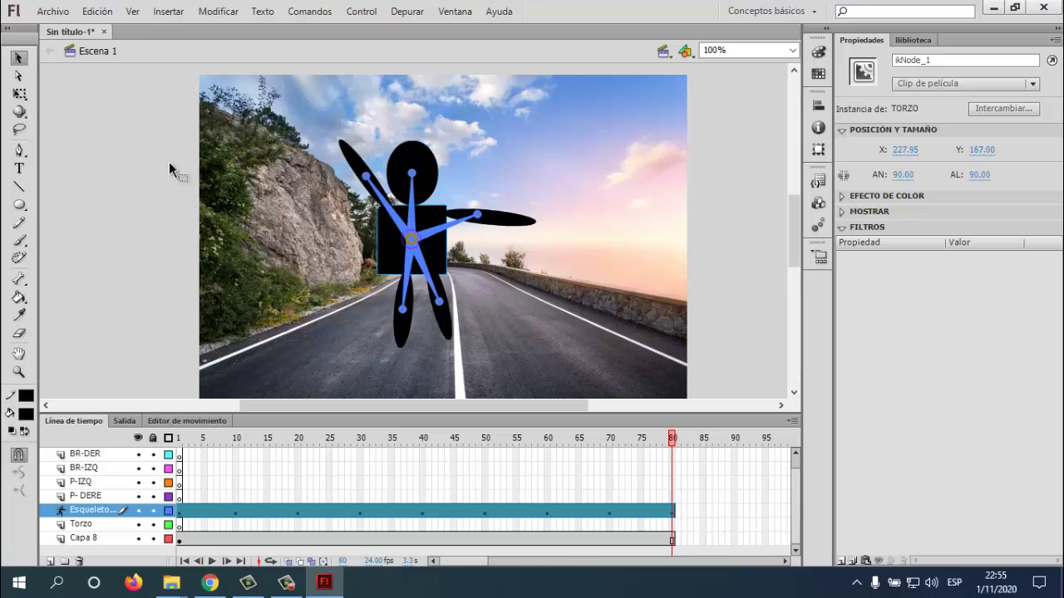
left_click(26, 97)
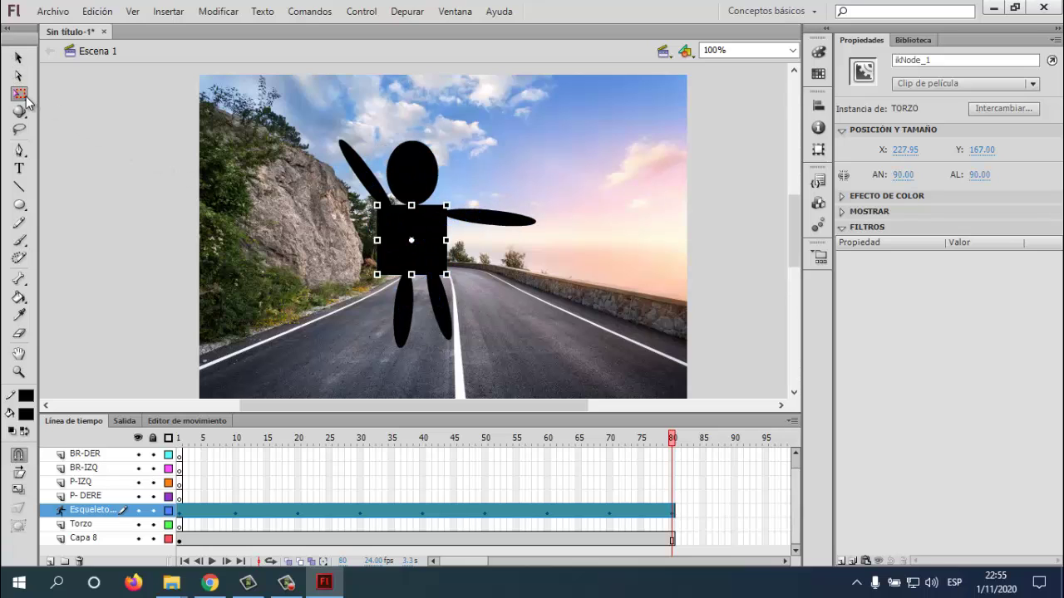
left_click(25, 81)
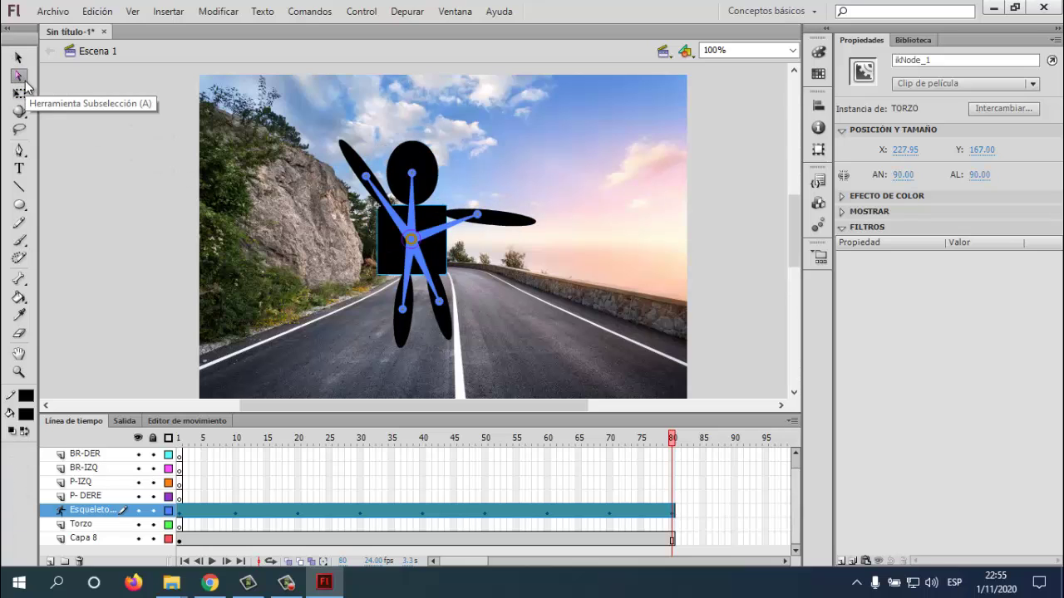
left_click(20, 94)
left_click(277, 135)
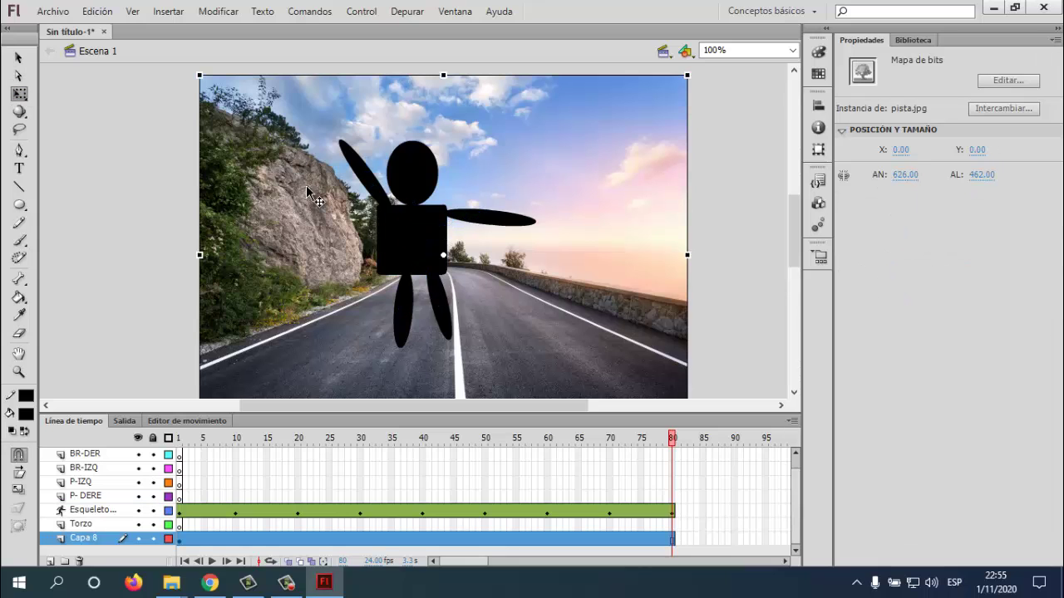
left_click(398, 218)
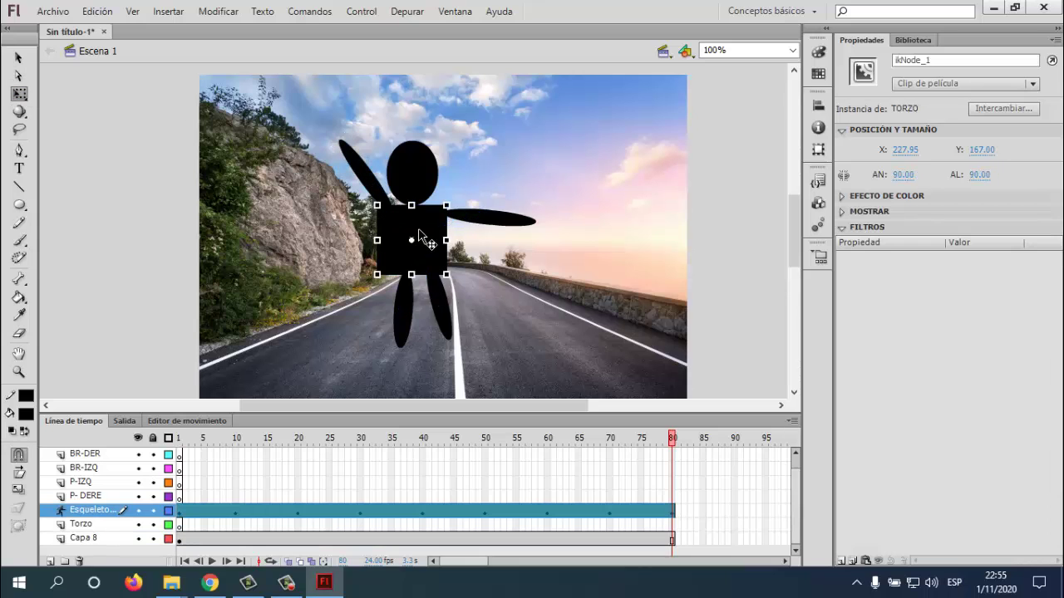
left_click(550, 177)
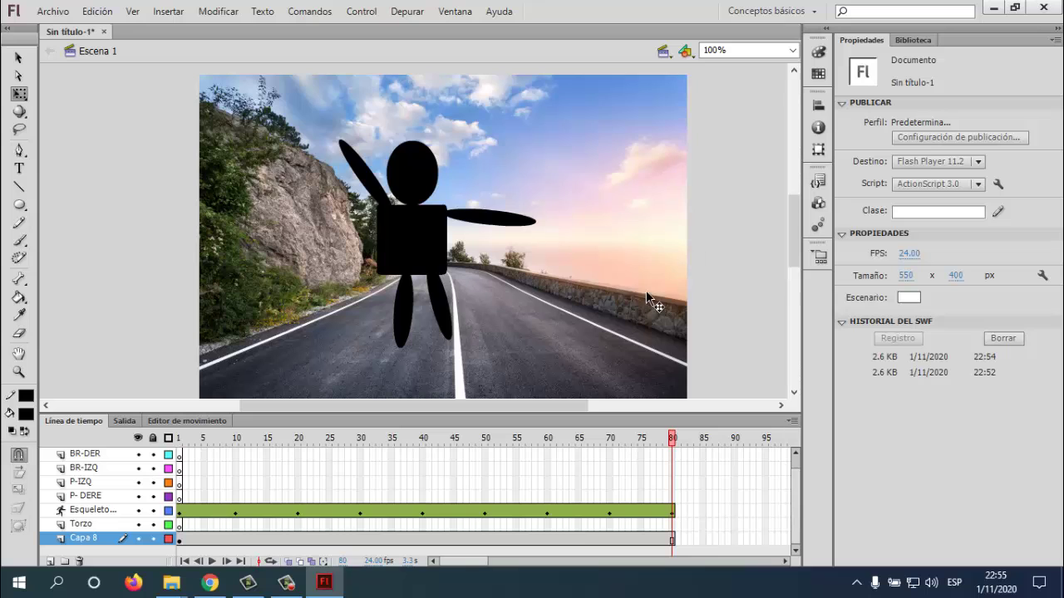
Test the movie to preview the animated figure against the road background, and close the preview.
scroll(628, 317, "down", 3)
scroll(627, 318, "up", 1)
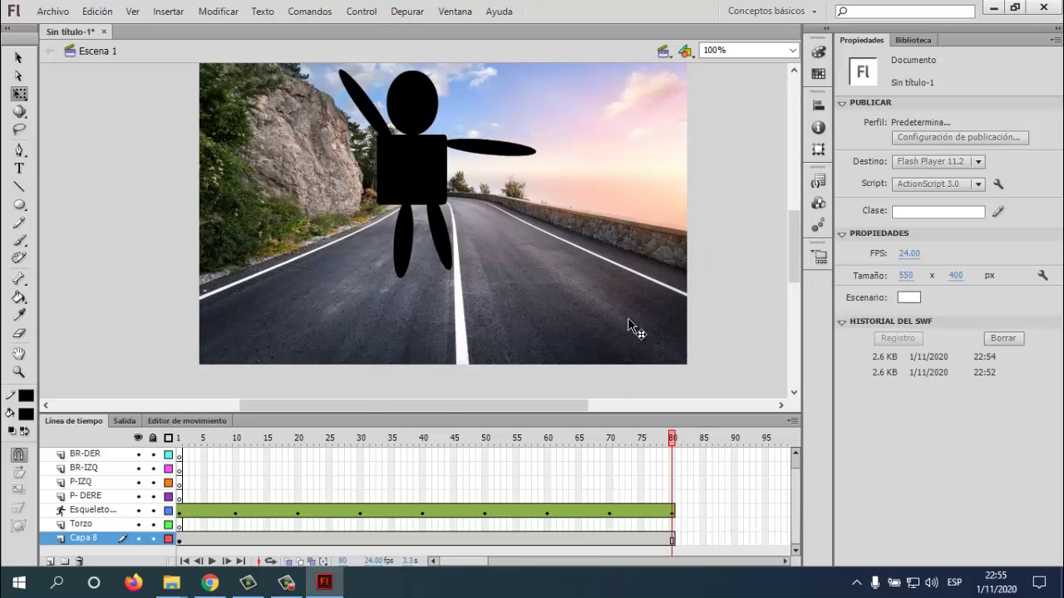
key("ctrl+Return")
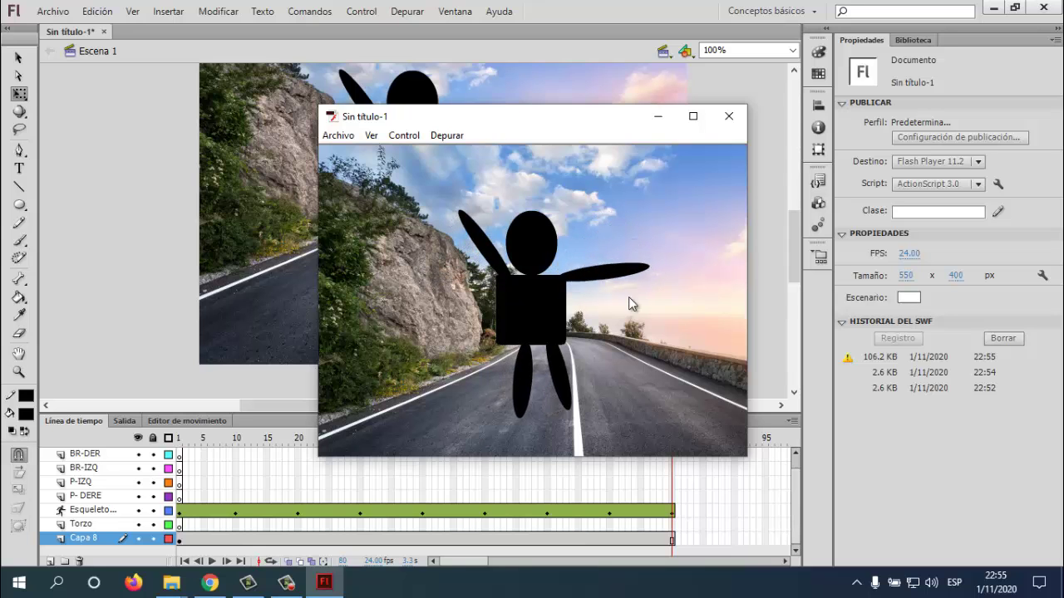
left_click(728, 116)
Create a new ActionScript 3.0 document with a 550 × 400 px stage at 24 fps.
left_click(55, 15)
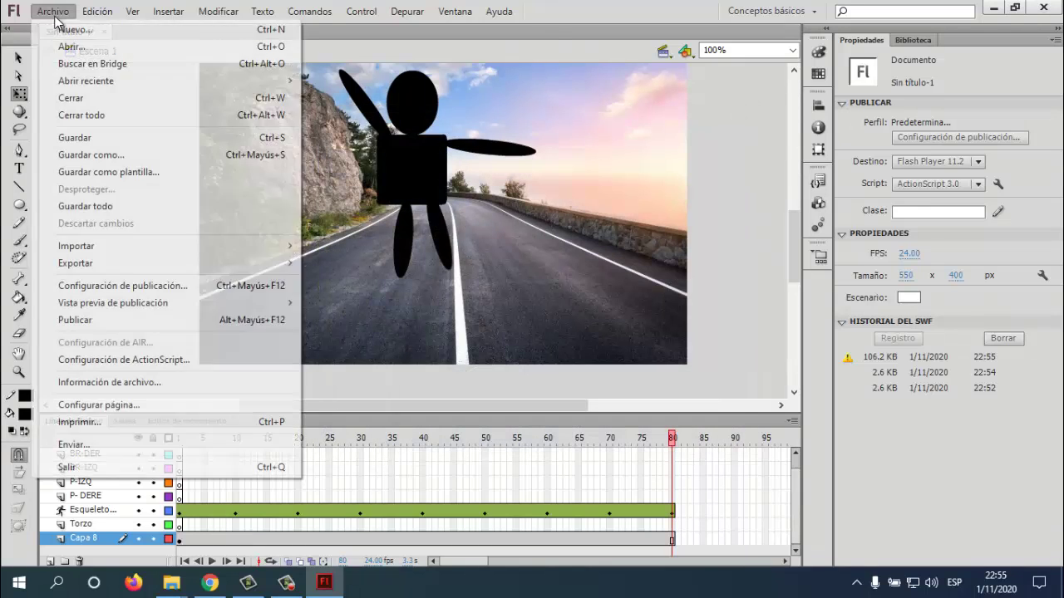
left_click(613, 387)
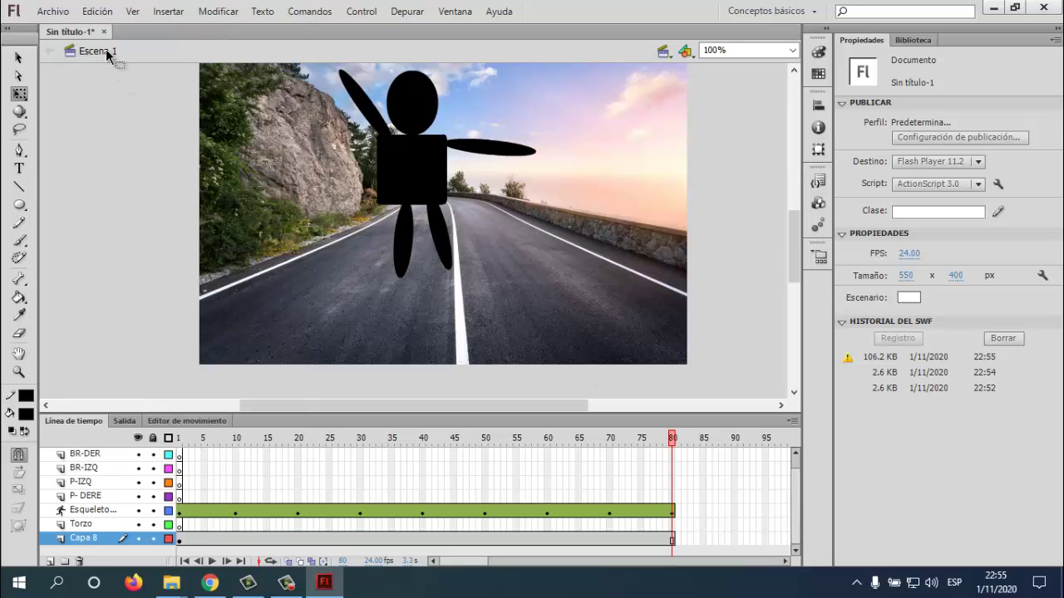
left_click(53, 11)
left_click(58, 26)
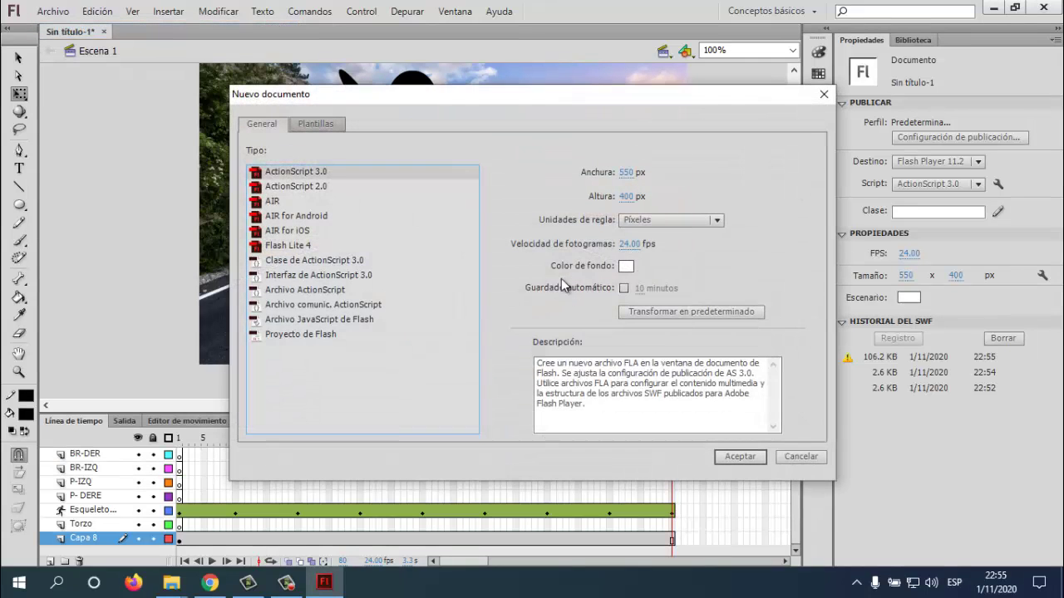
left_click(746, 457)
Import the niño image from the Adobe Flash Cs6 folder onto the stage of the new document.
left_click(52, 12)
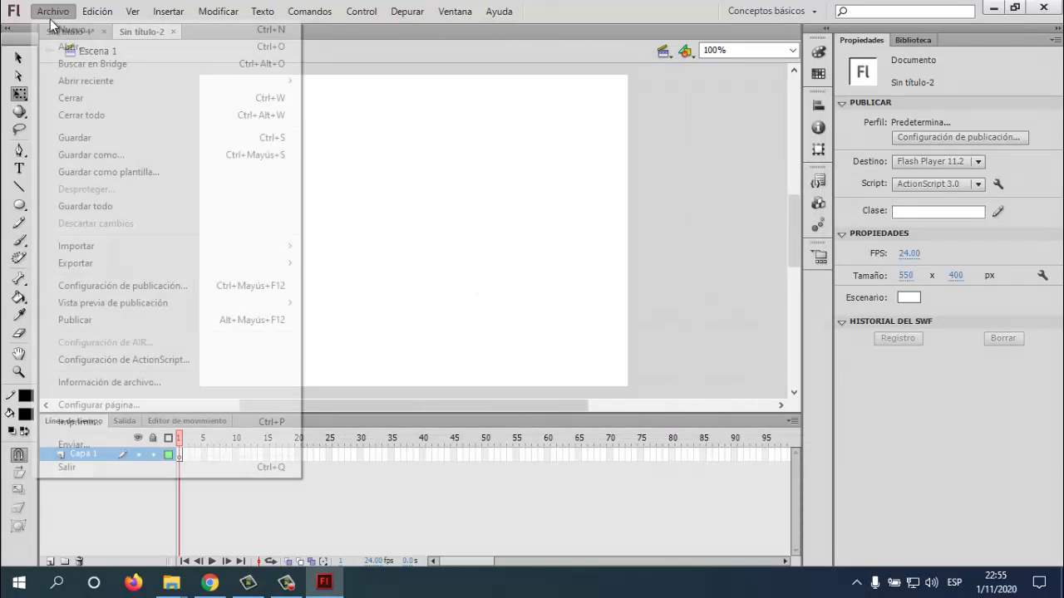
mouse_move(78, 83)
mouse_move(122, 247)
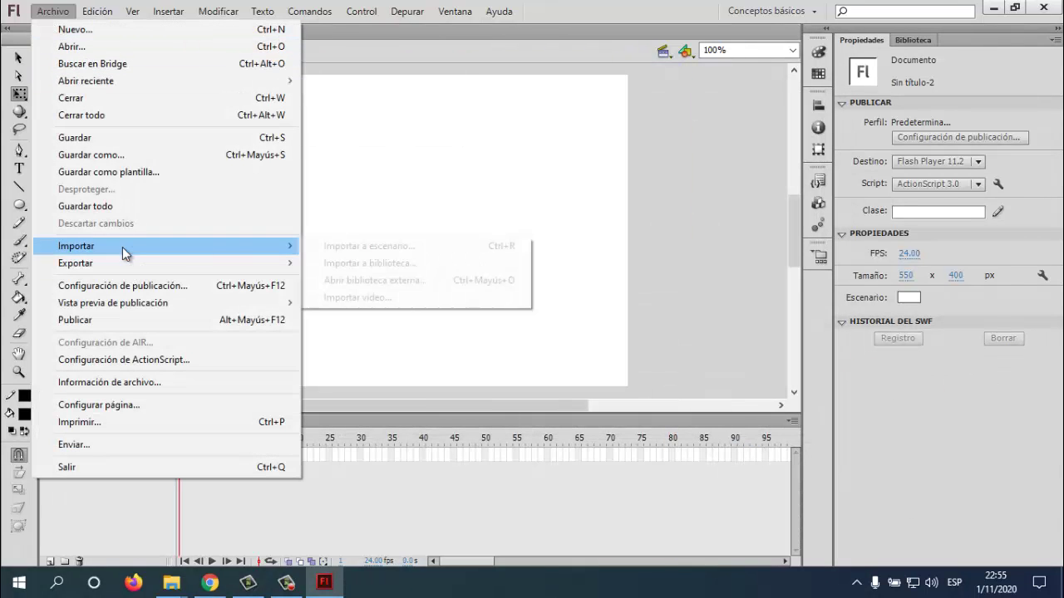
left_click(359, 249)
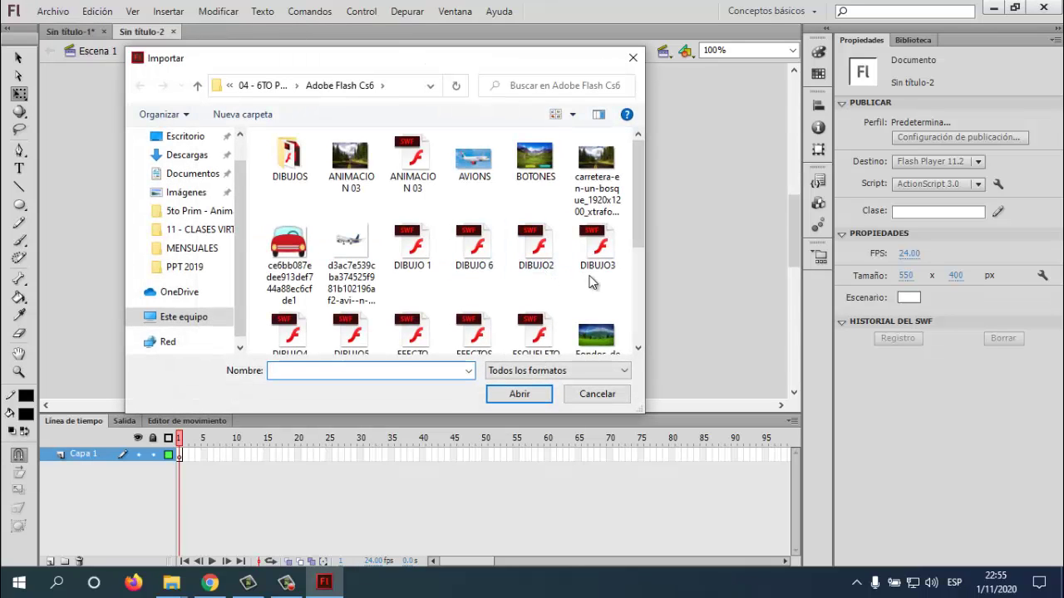
left_click_drag(637, 193, 640, 270)
left_click(412, 250)
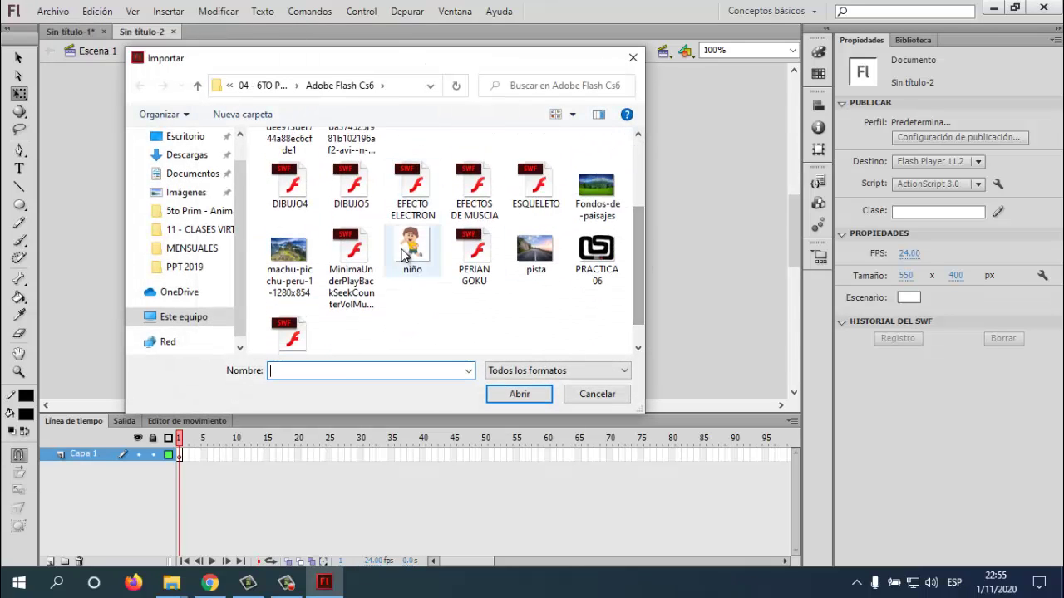
left_click(517, 398)
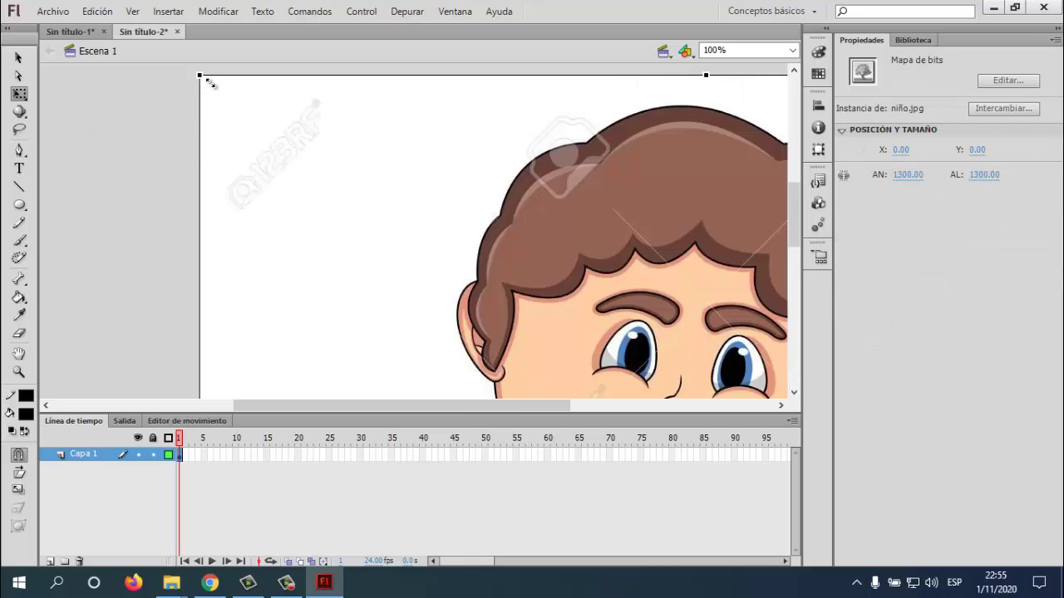
Shrink the boy image to about 364 × 376 px and move it fully onto the stage, at about X 75, Y 11.
left_click_drag(207, 87, 299, 227)
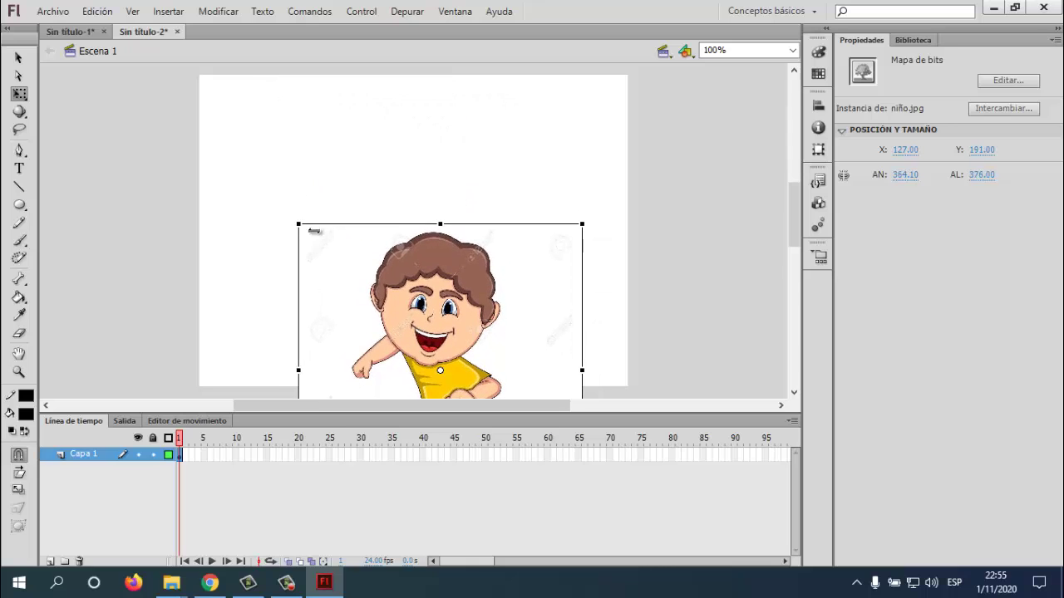
left_click_drag(361, 276, 322, 132)
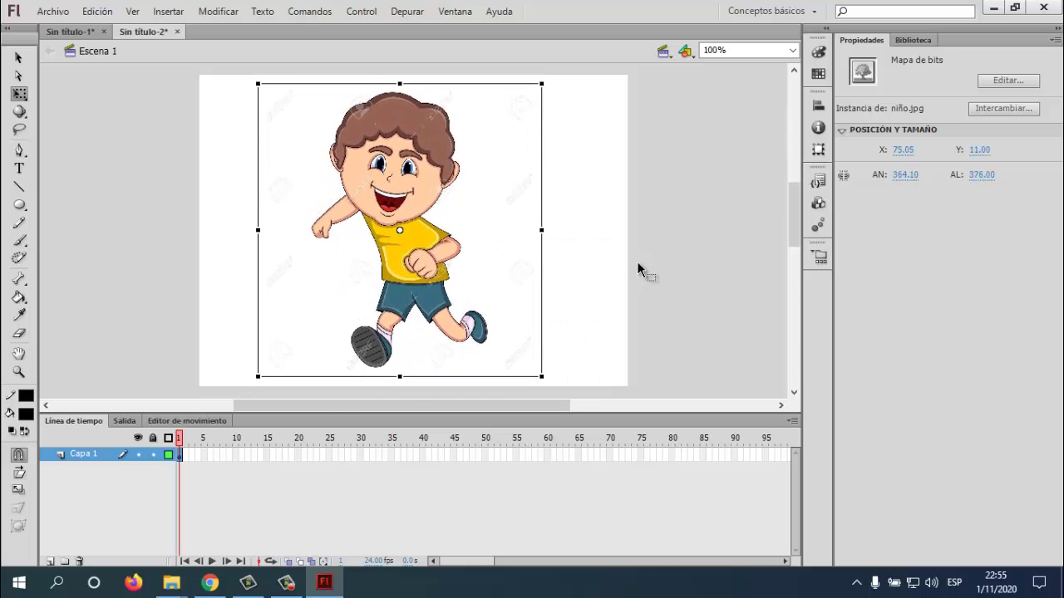
Choose the Brush tool, add two new layers above the boy image, and make Capa 2 the active layer.
left_click(20, 240)
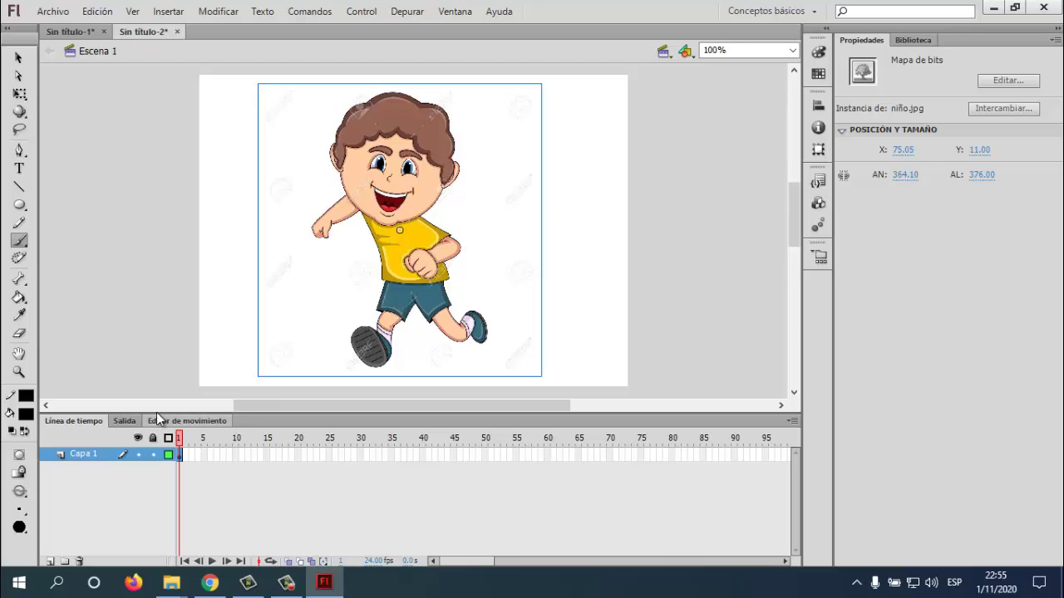
left_click(50, 562)
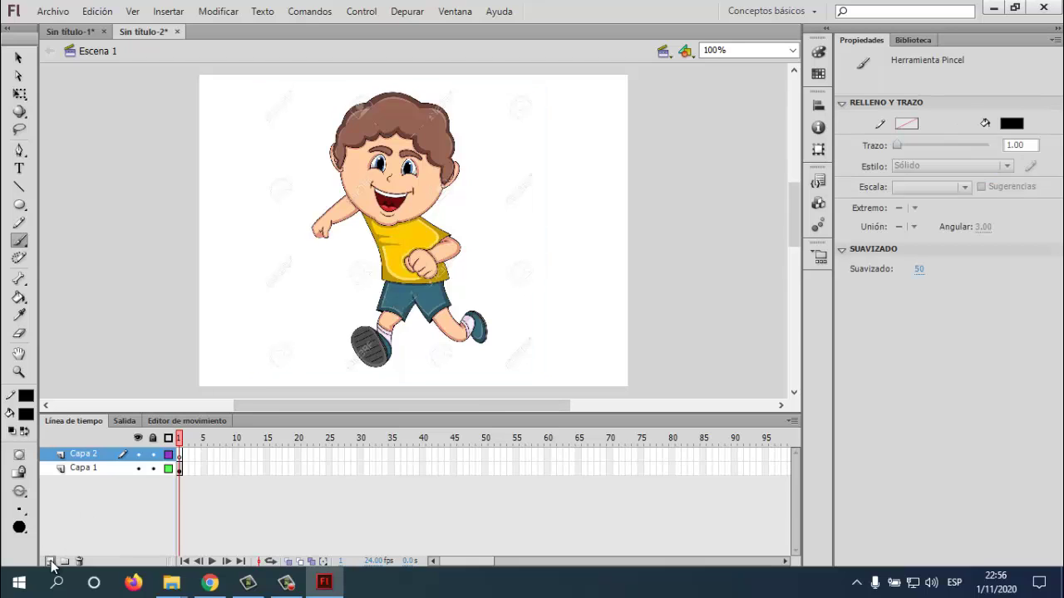
left_click(50, 562)
left_click(85, 469)
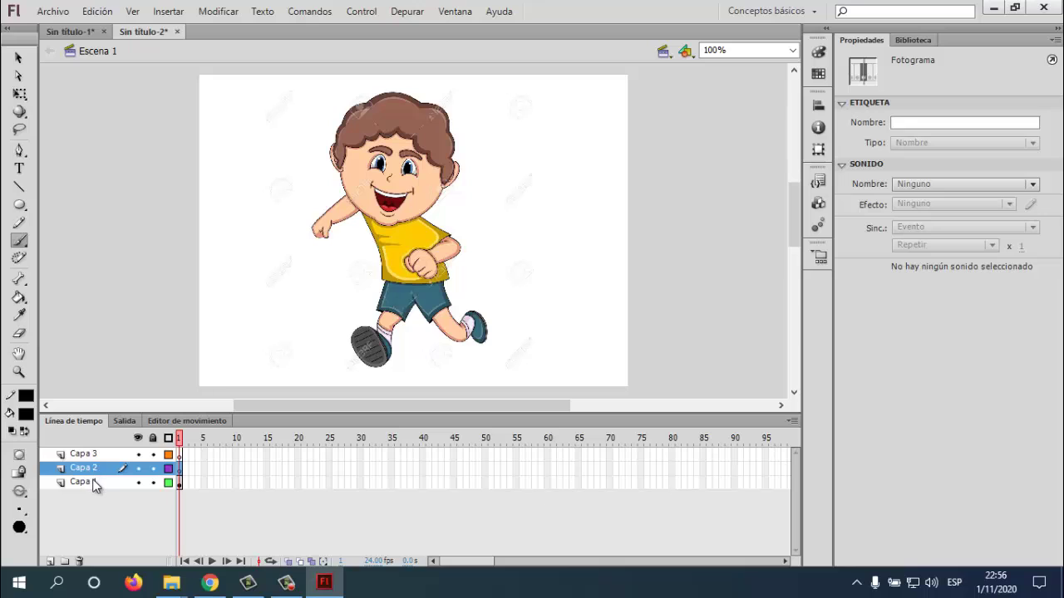
left_click(93, 480)
left_click(87, 457)
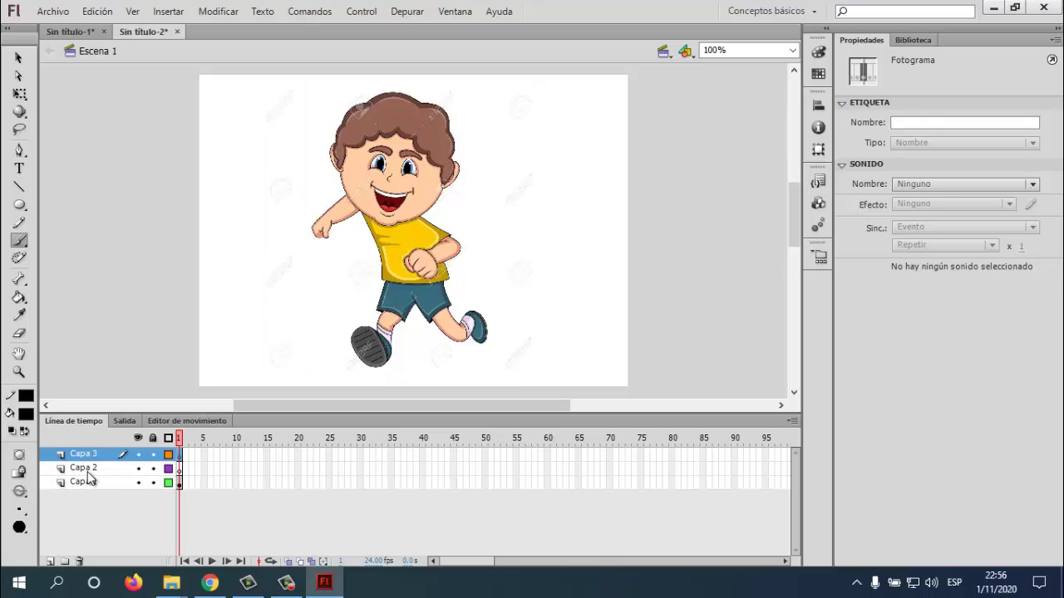
left_click(88, 469)
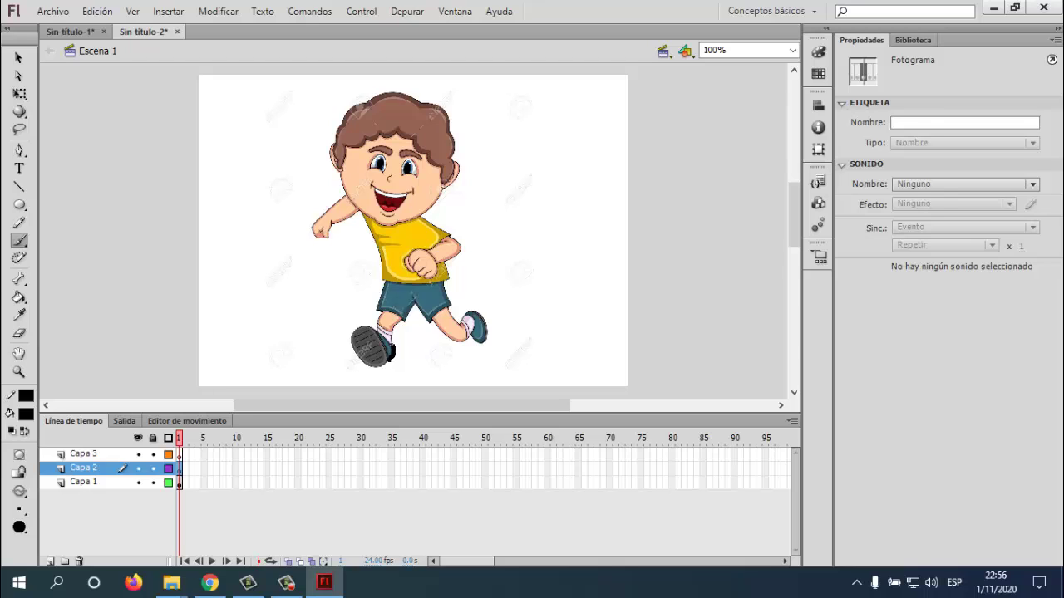
Try a brush dab beside the front shoe, then the smallest brush size with a slanted line tip.
left_click(406, 357)
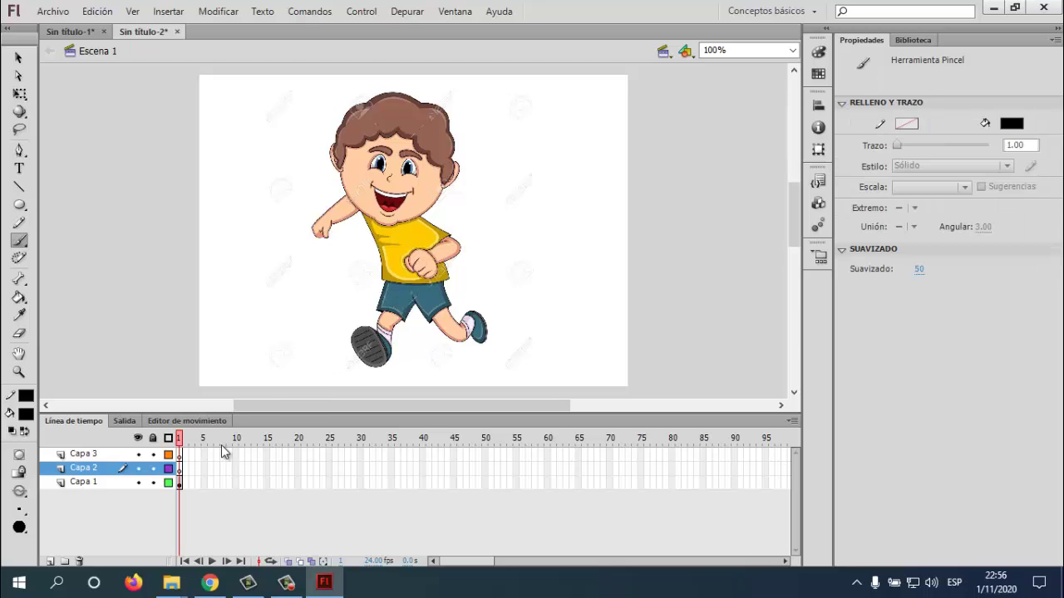
left_click(20, 512)
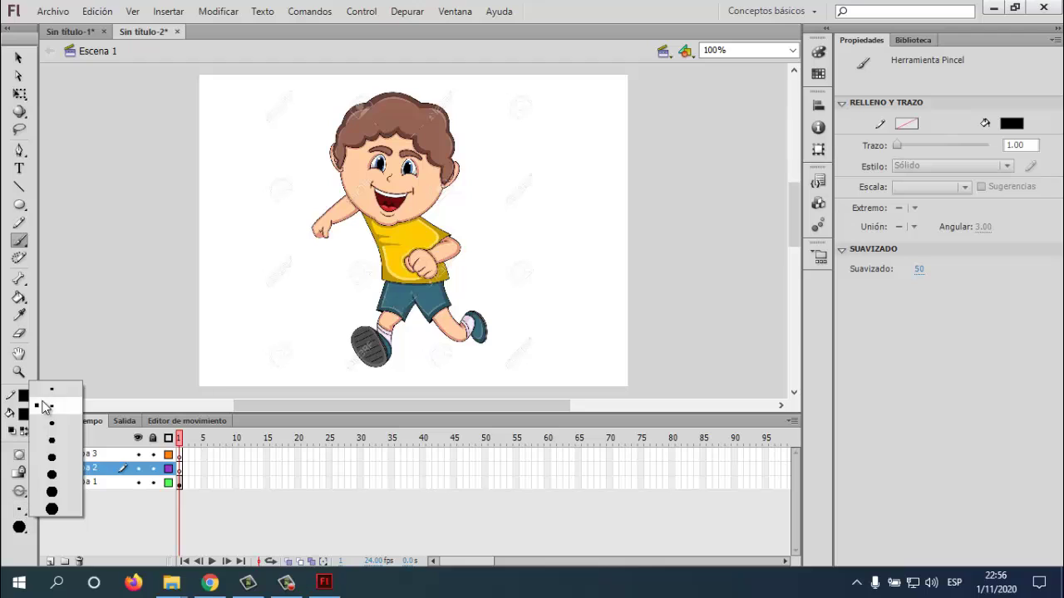
left_click(50, 388)
left_click(20, 531)
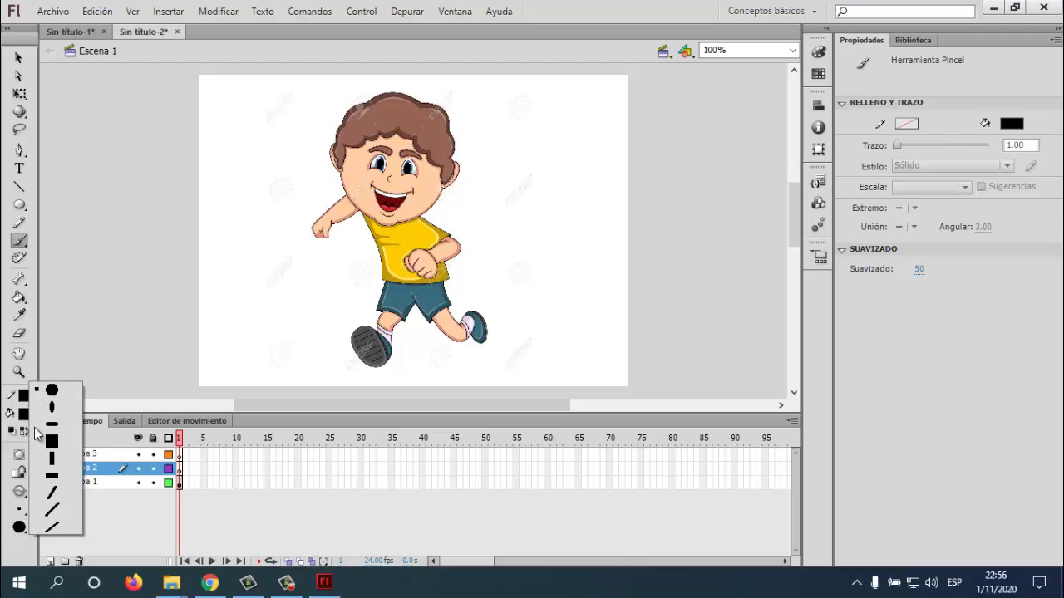
left_click(52, 527)
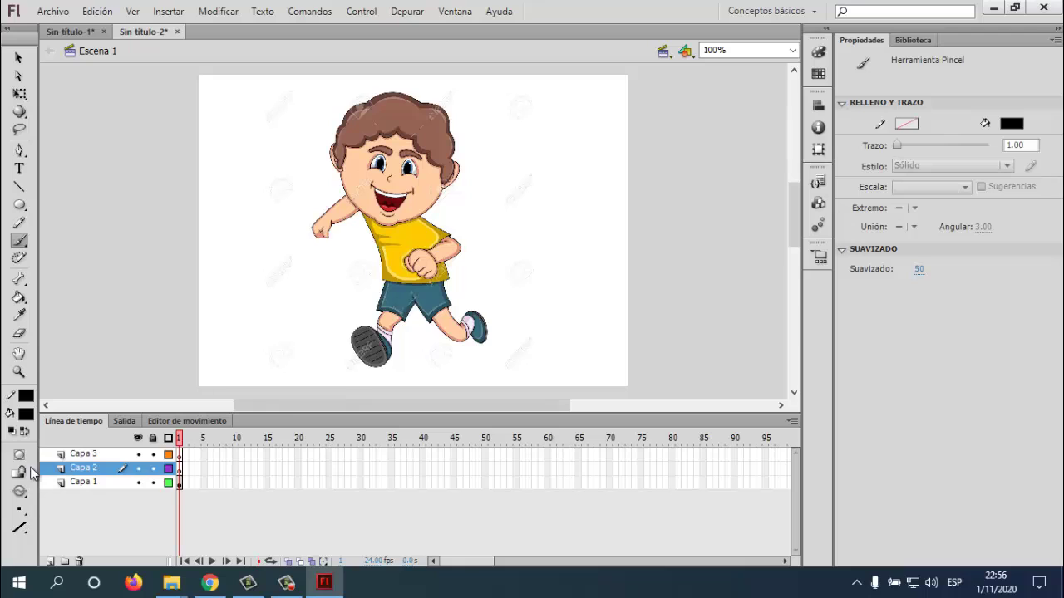
Set the brush to the second-smallest size with a narrow vertical oval tip.
left_click(19, 511)
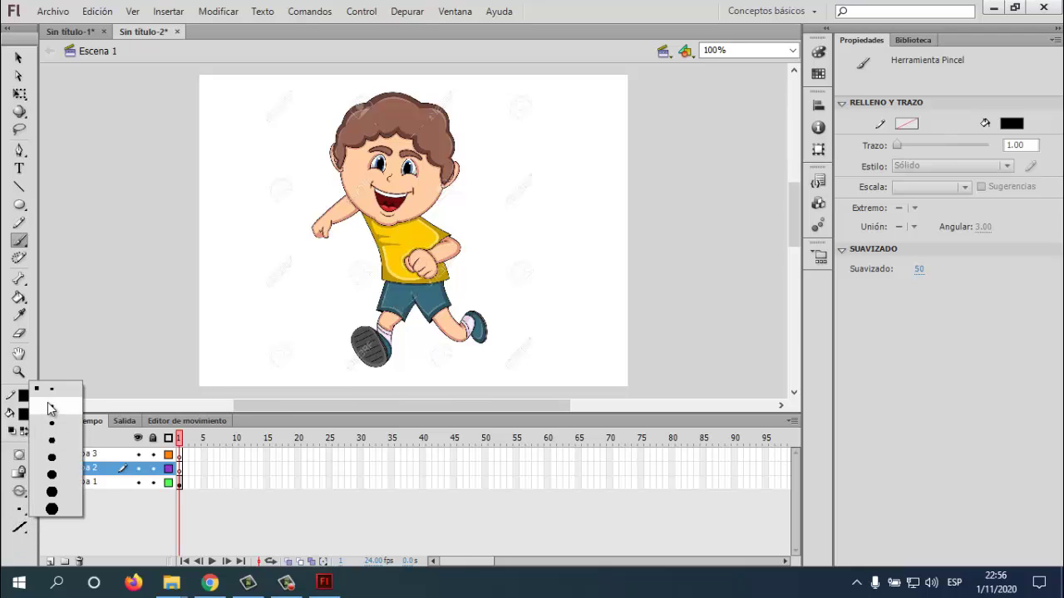
left_click(49, 408)
left_click(19, 512)
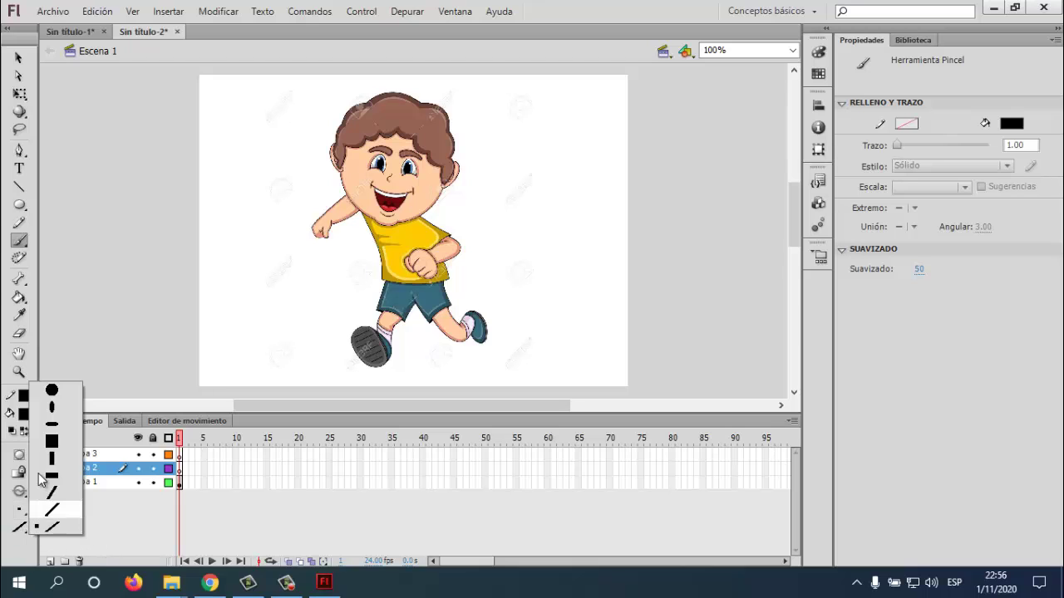
left_click(45, 408)
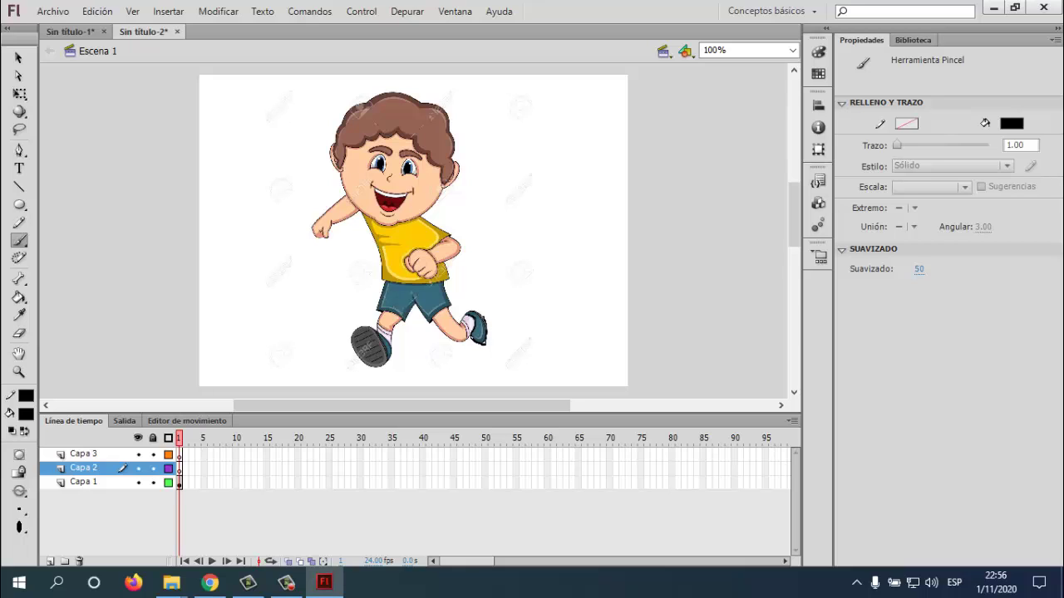
Trace the outlines of both of the boy's shoes in black on Capa 2, undoing a faulty stroke.
left_click_drag(471, 314, 485, 327)
left_click_drag(365, 358, 393, 365)
key("ctrl+z")
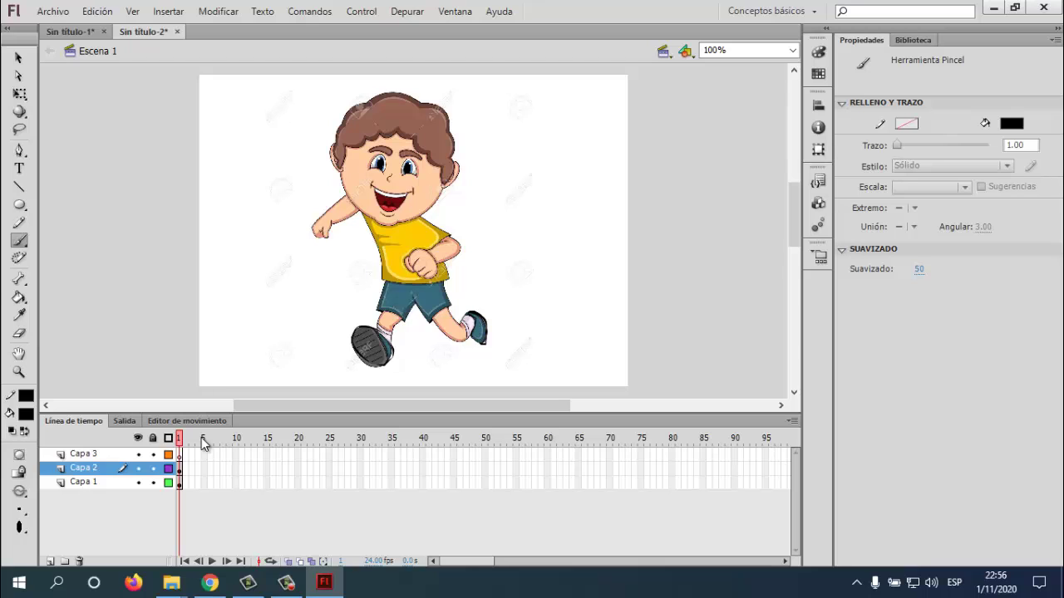
Trace the boy's socks with the brush on Capa 3 and his lower legs on a new layer, Capa 4.
left_click(93, 454)
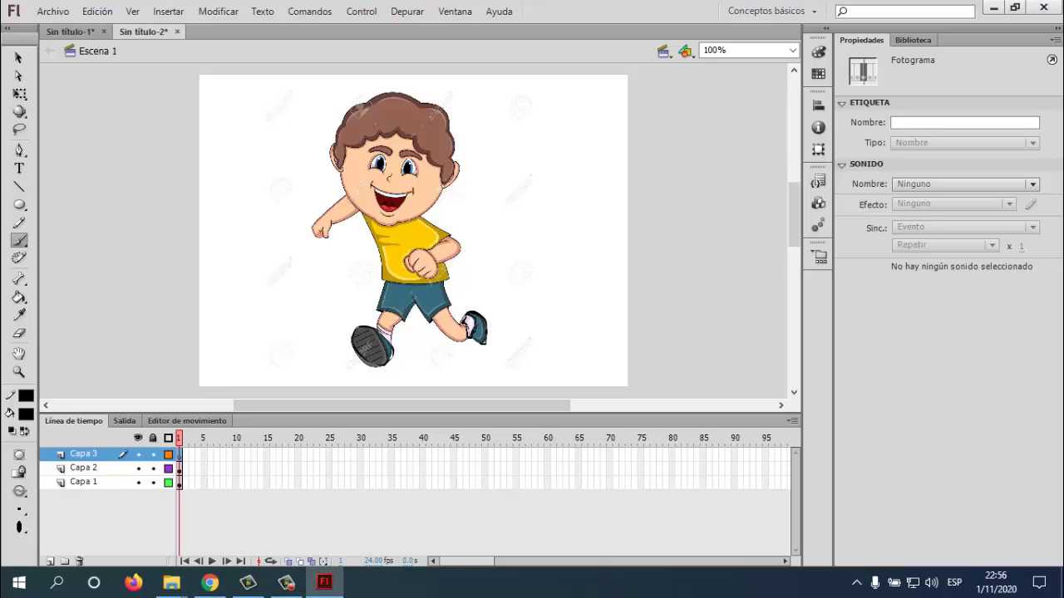
key("b")
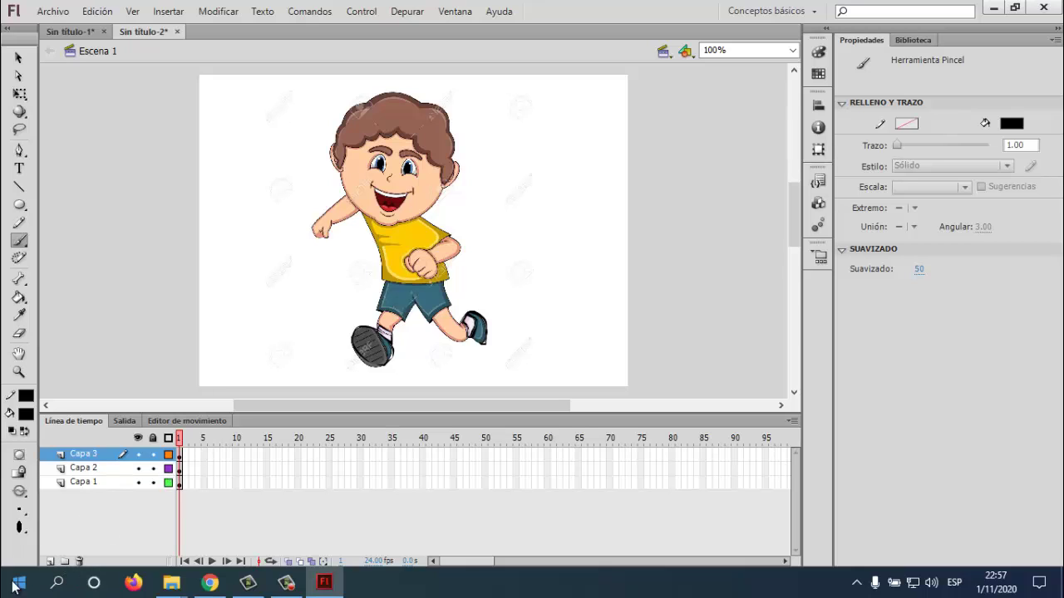
left_click(50, 561)
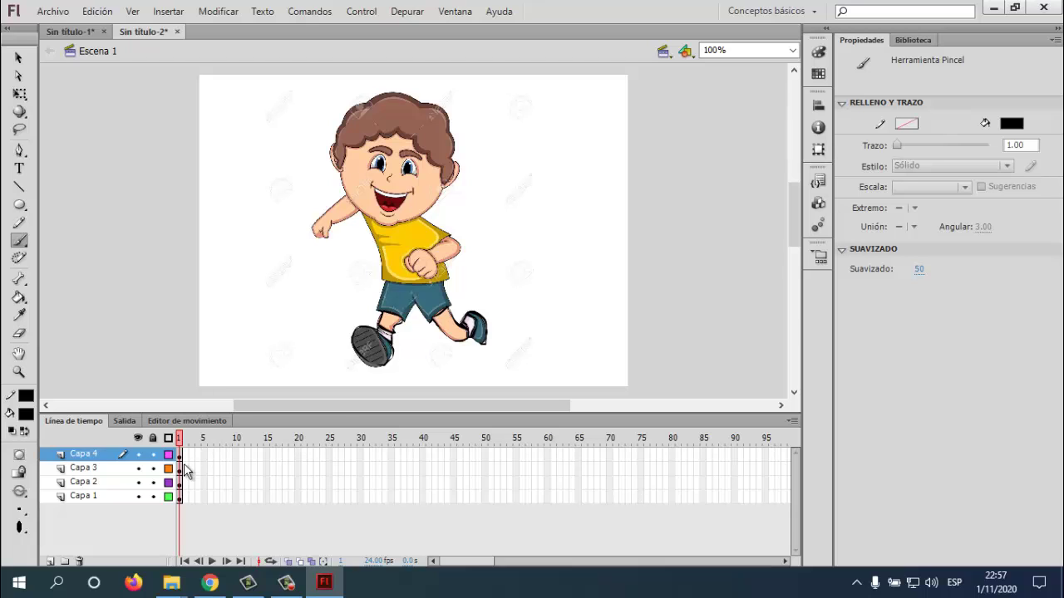
With the Paint Bucket on Capa 2, set the fill and stroke colors to cyan and fill the sock areas.
left_click(107, 484)
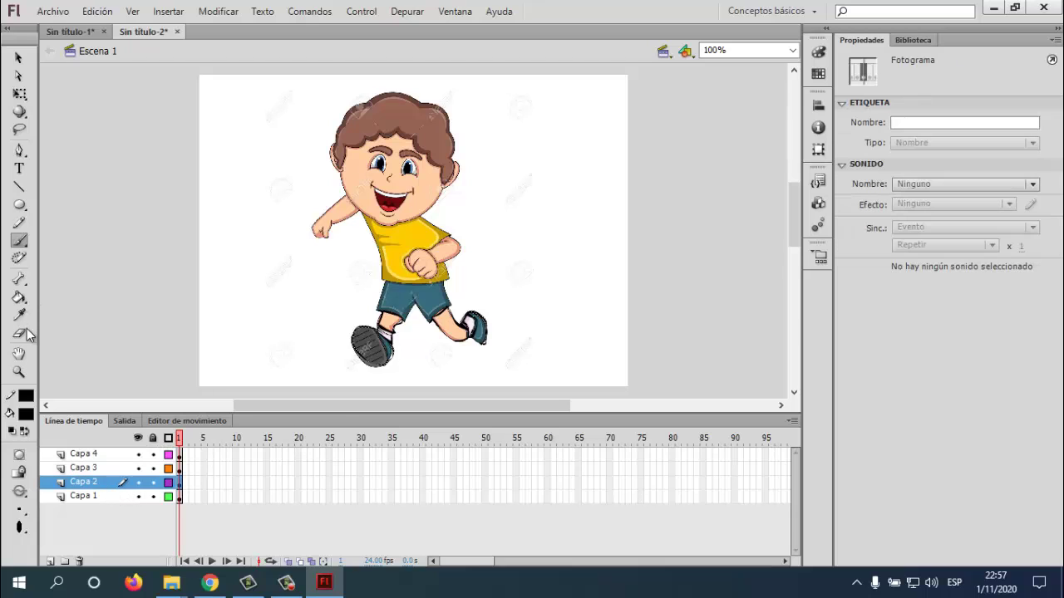
left_click(19, 298)
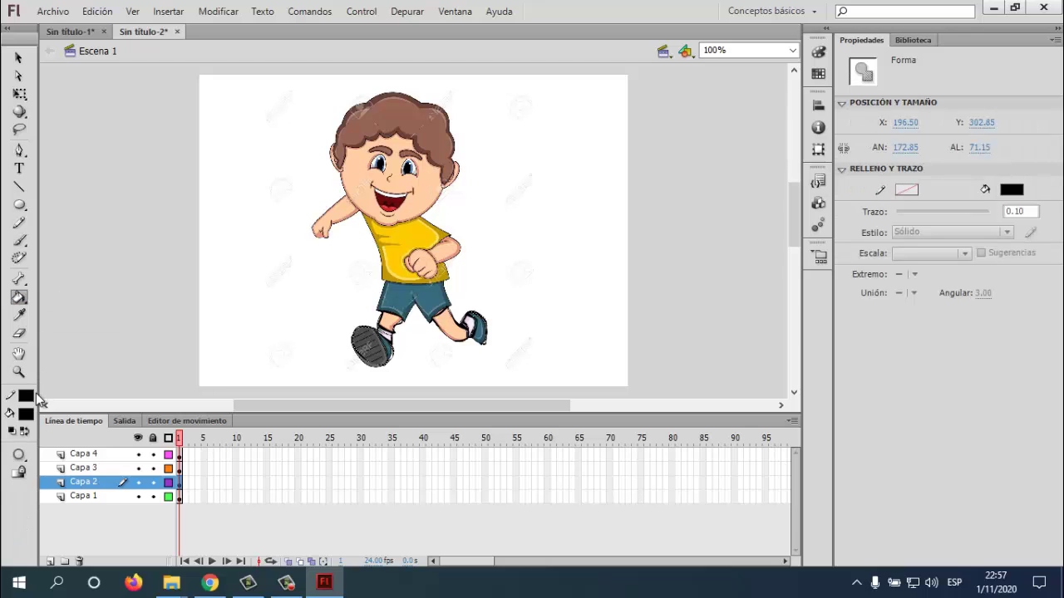
left_click(25, 413)
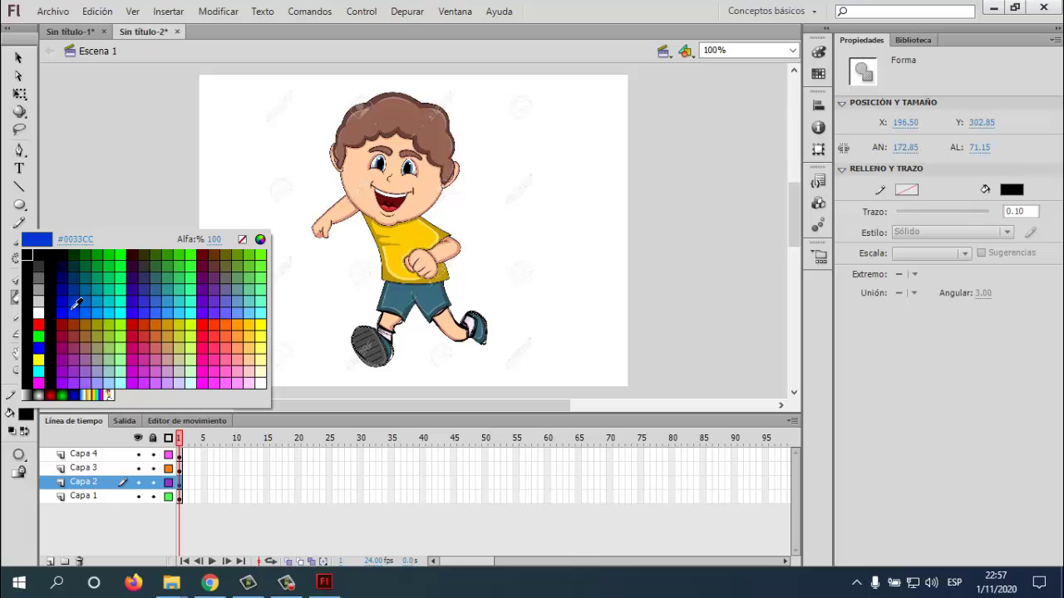
left_click(38, 370)
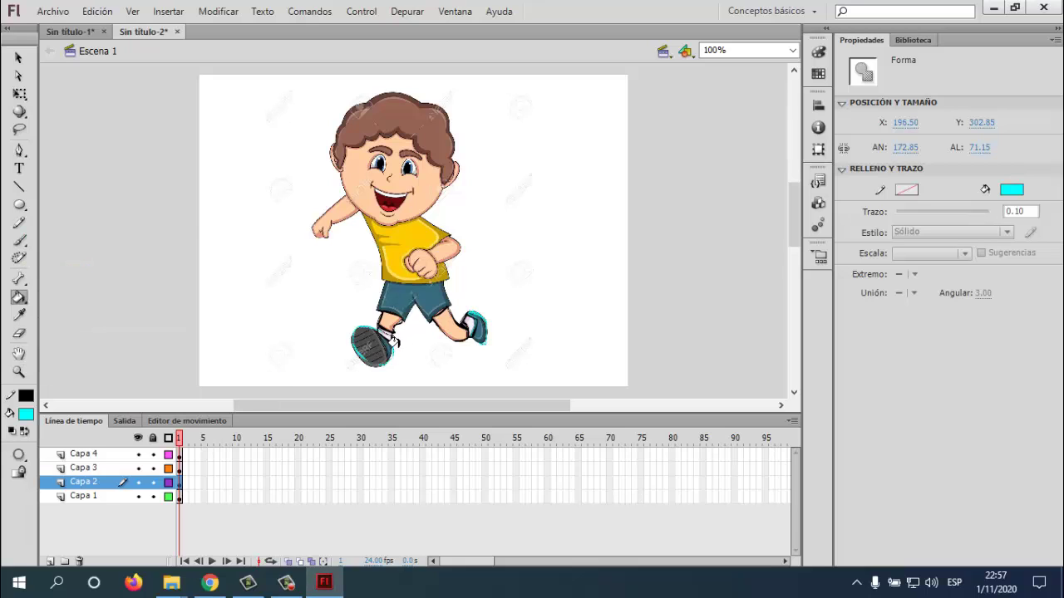
left_click(26, 396)
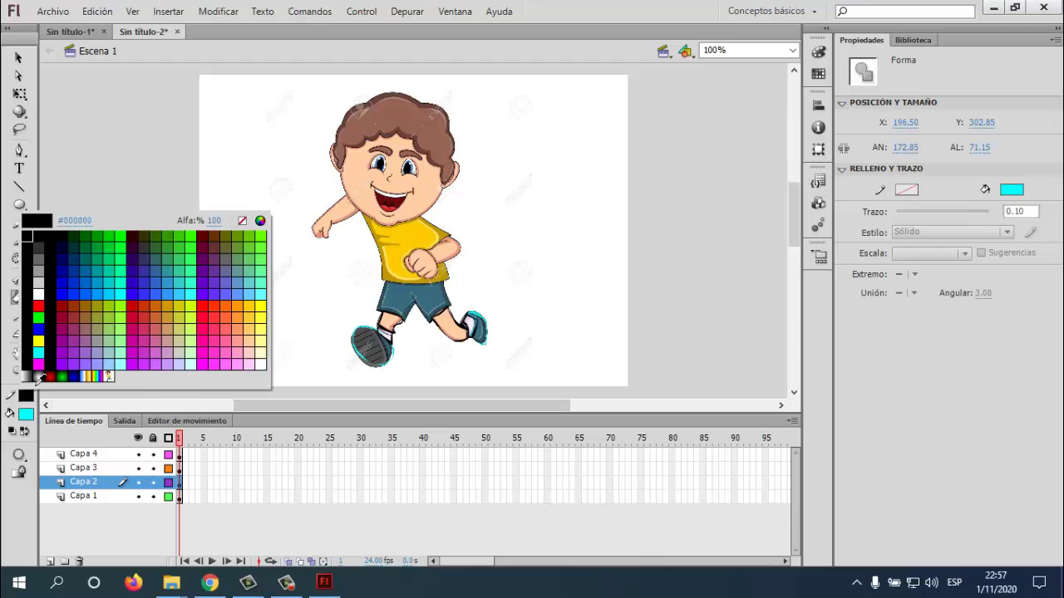
left_click(38, 353)
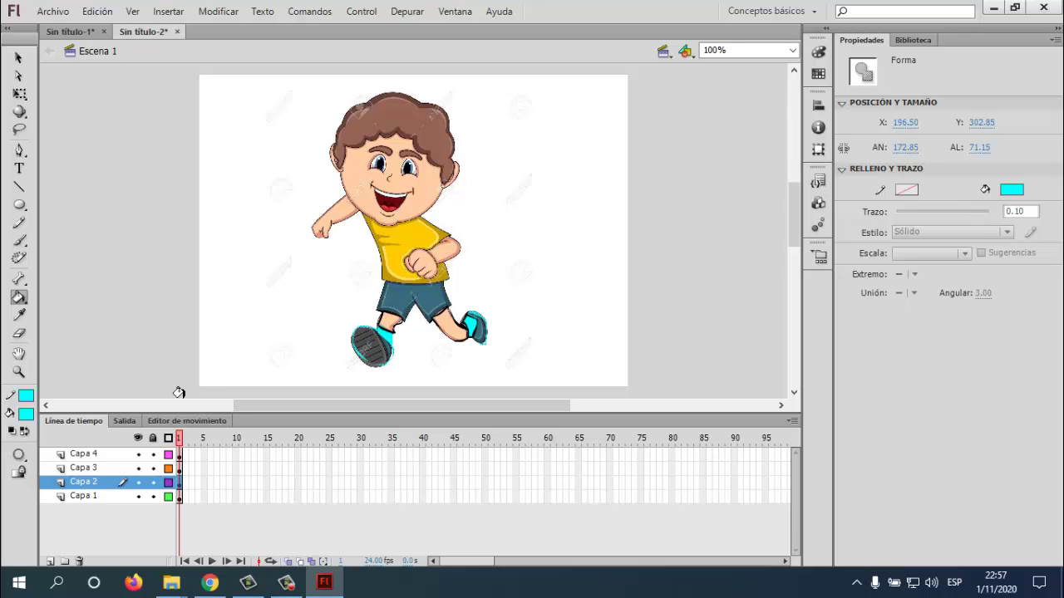
Set the fill color back to black and make Capa 2 the active layer.
left_click(86, 497)
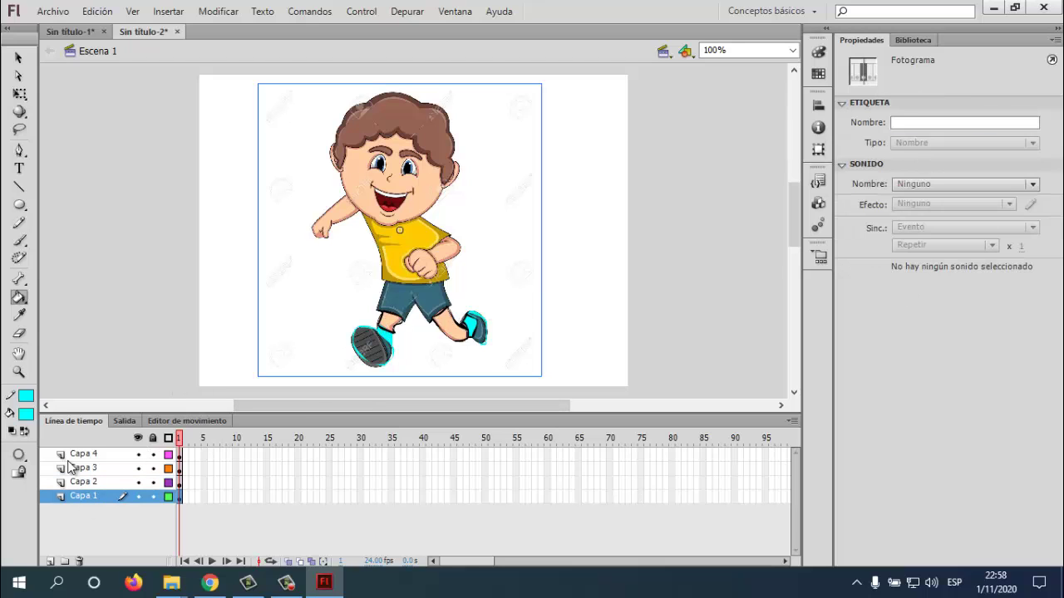
left_click(28, 419)
left_click(32, 396)
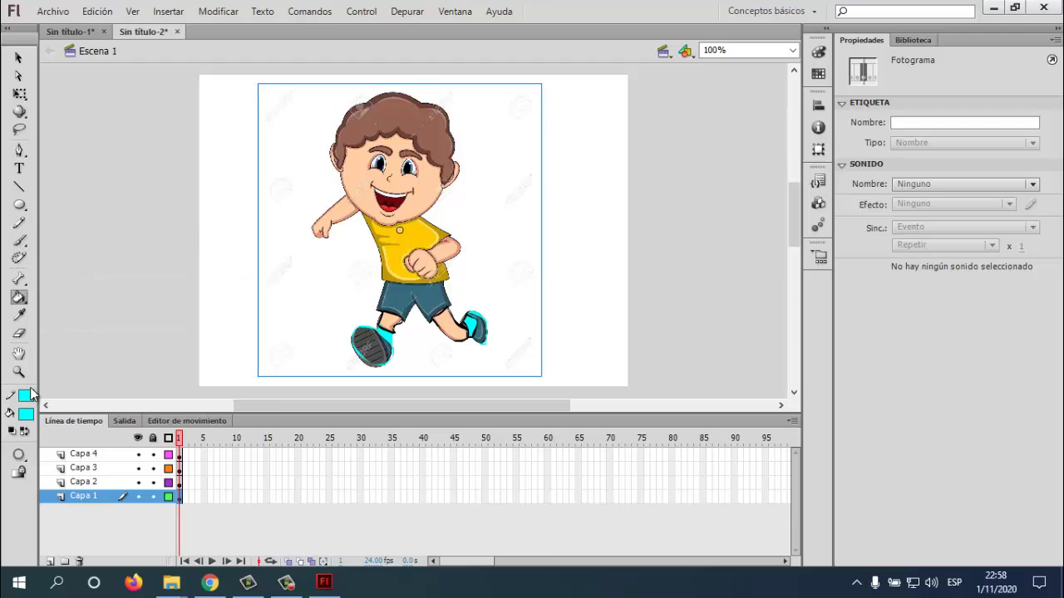
left_click(88, 483)
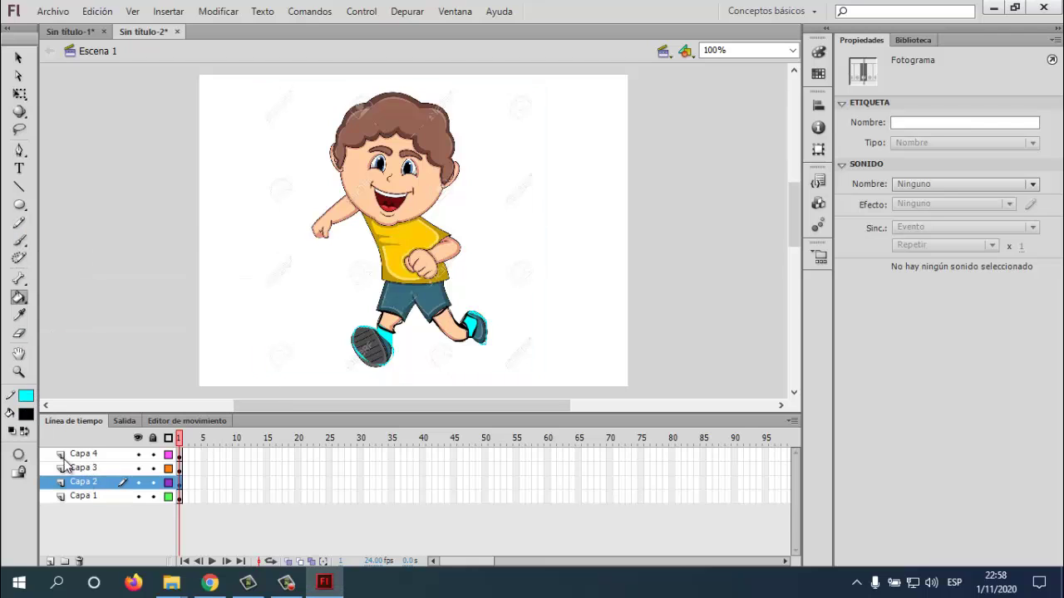
Recolor the shoe outlines on Capa 2 black and make Capa 3 the active layer.
left_click(27, 420)
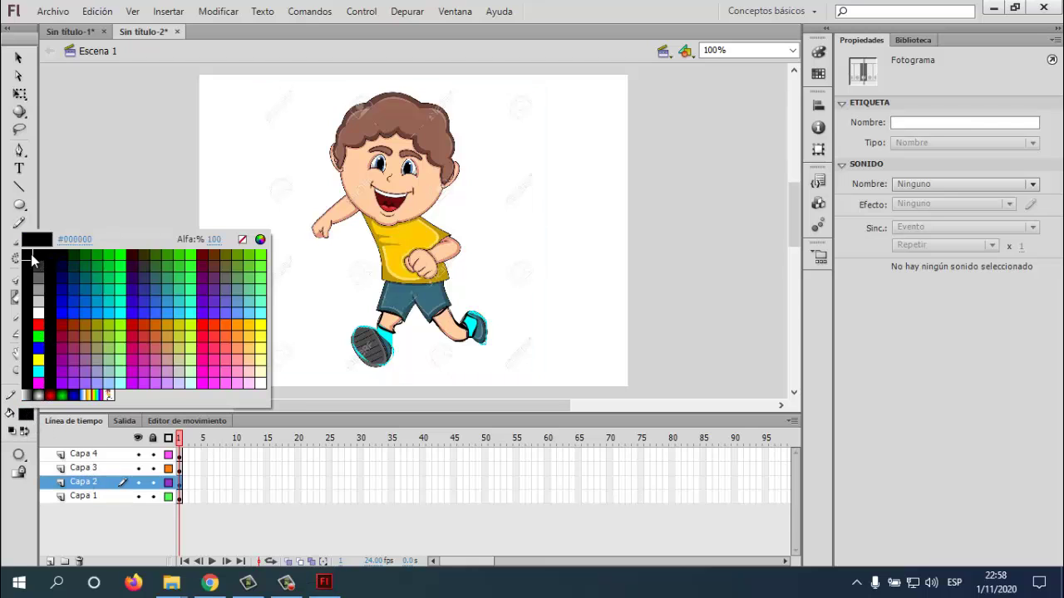
left_click(36, 260)
left_click(98, 468)
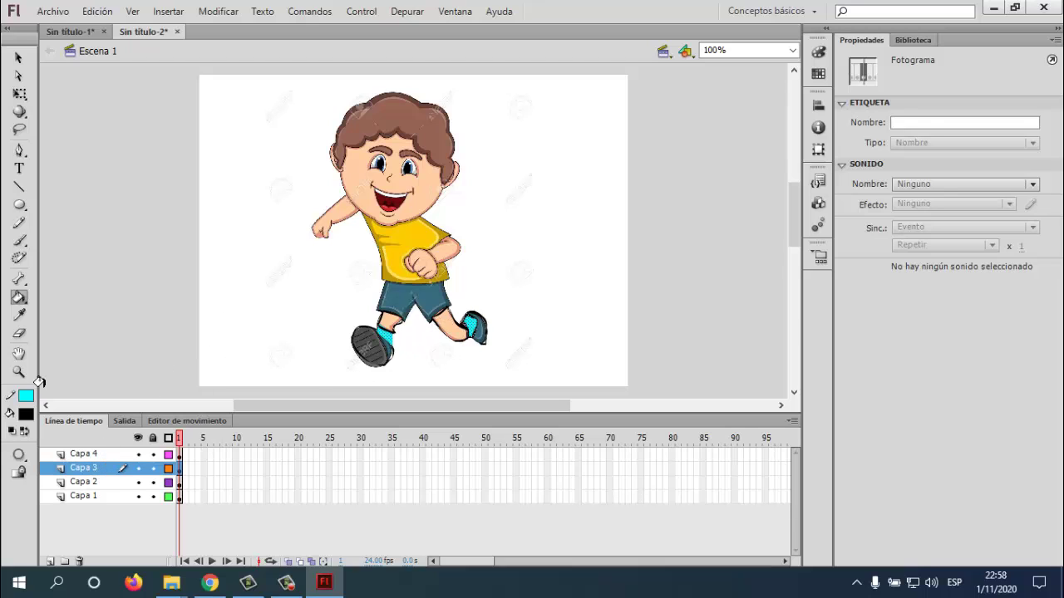
Set the stroke color to #FFCC66 and the fill color to golden yellow, undoing the accidental recoloring of the socks on Capa 3.
left_click(26, 396)
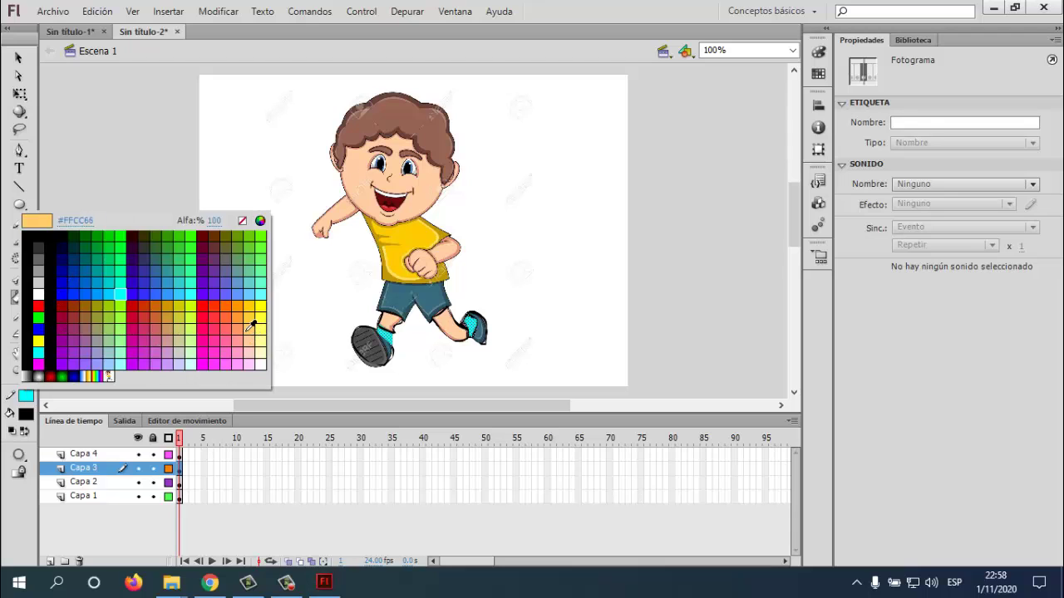
left_click(251, 326)
left_click(384, 317)
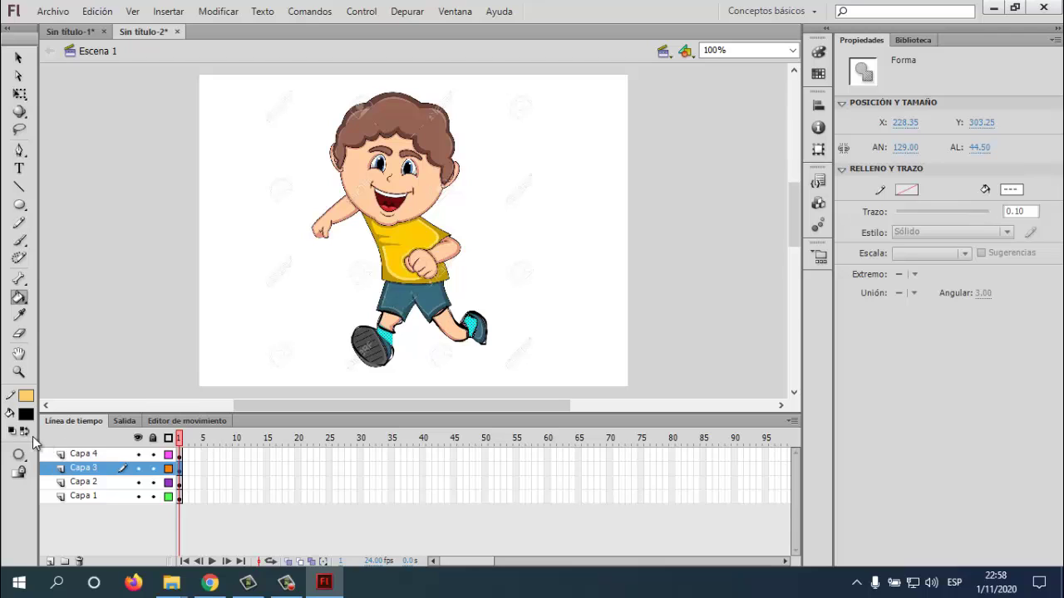
left_click(28, 413)
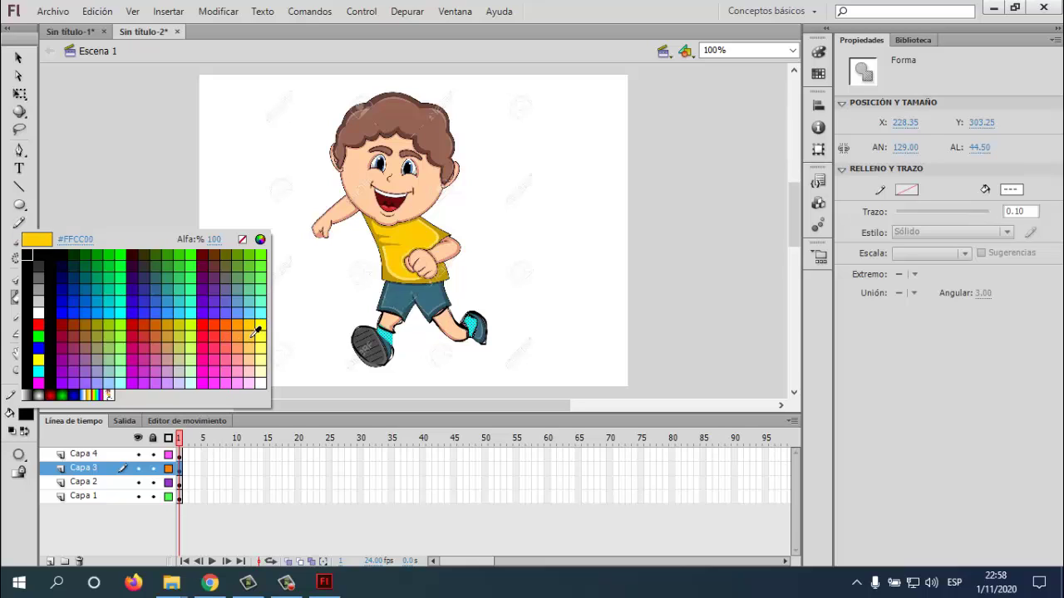
left_click(256, 332)
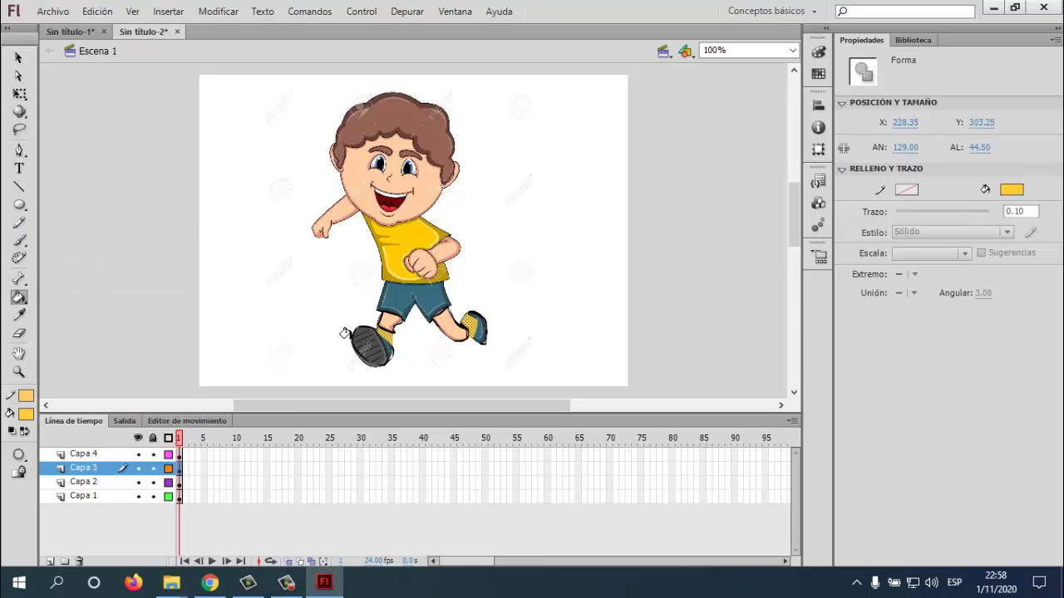
key("ctrl+z")
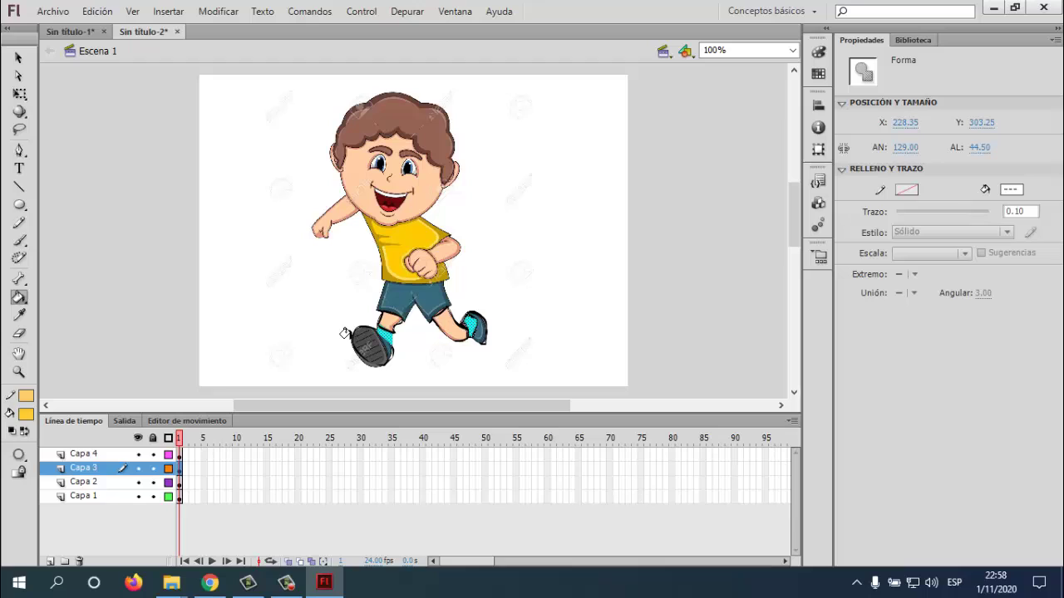
On Capa 4, fill the boy's front lower leg with golden yellow and try to fill the rear one.
left_click(95, 452)
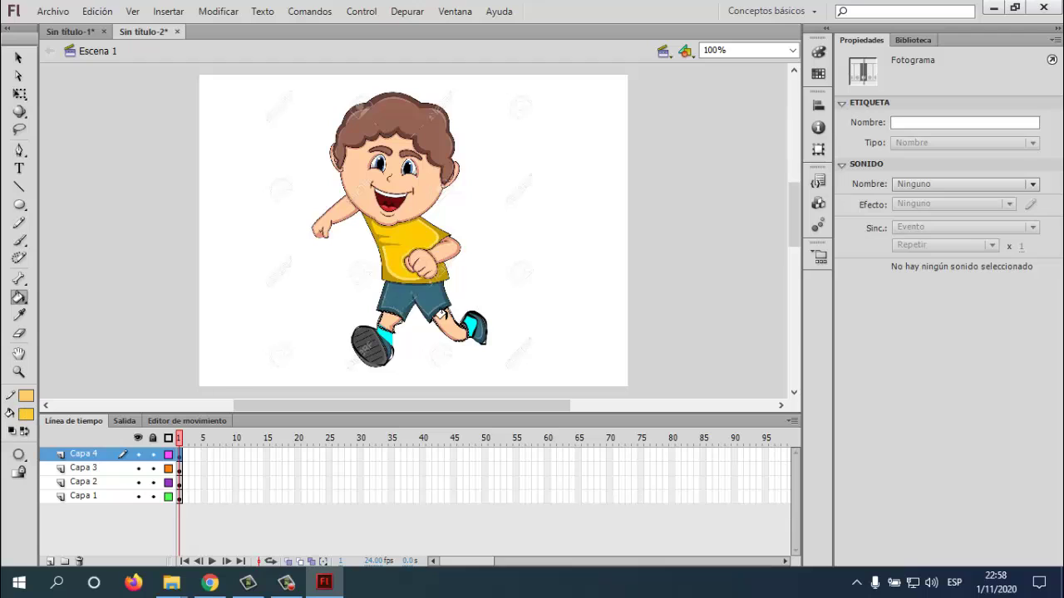
left_click(388, 320)
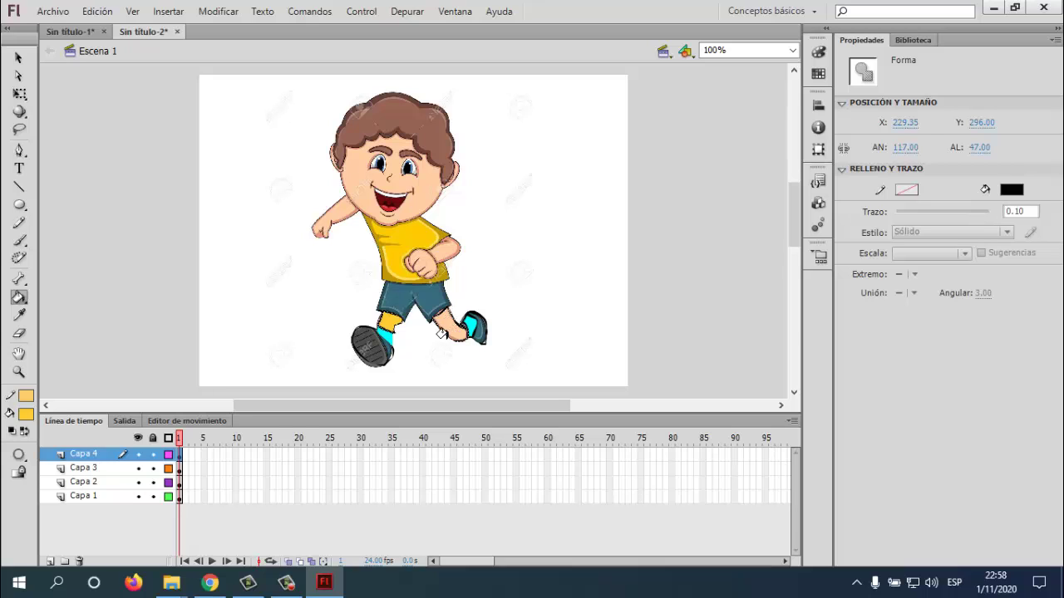
left_click(433, 316)
Brush over the rear leg's outline gaps and fill the leg golden yellow, checking the tracing with Capa 1 temporarily hidden.
left_click(19, 240)
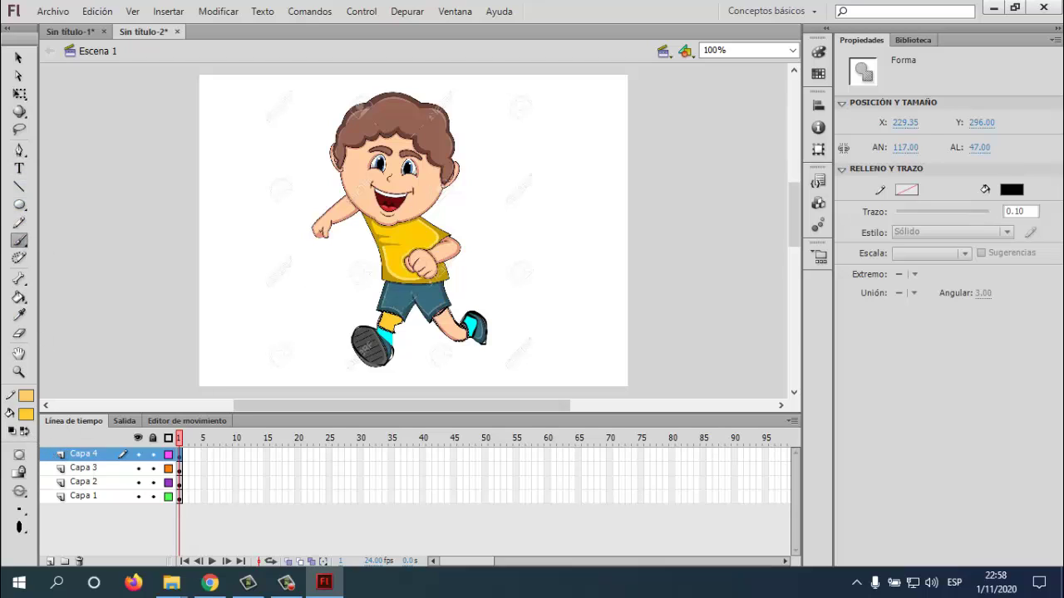
left_click_drag(437, 326, 450, 338)
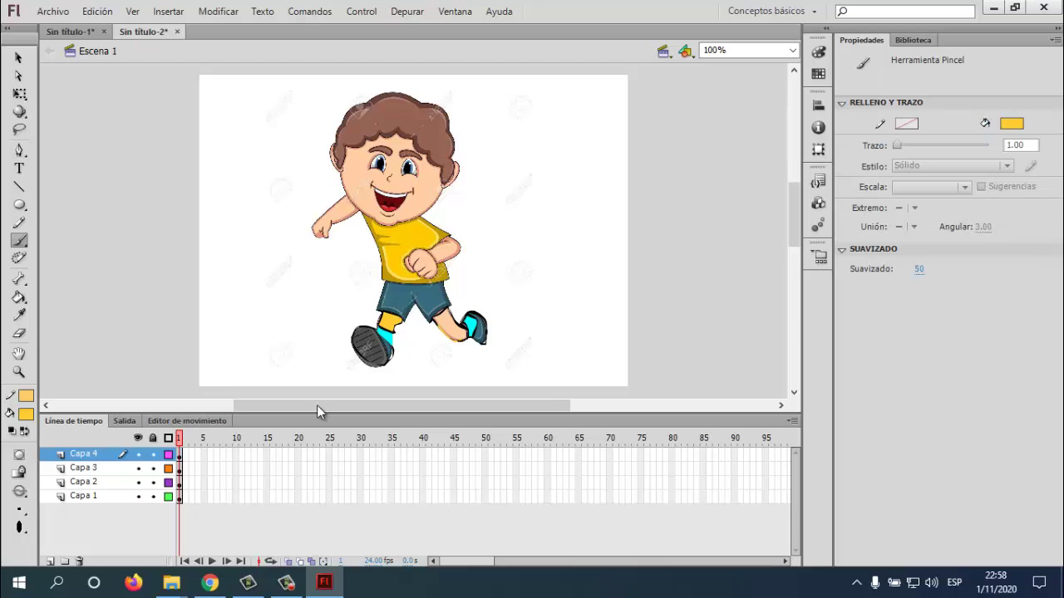
left_click(19, 297)
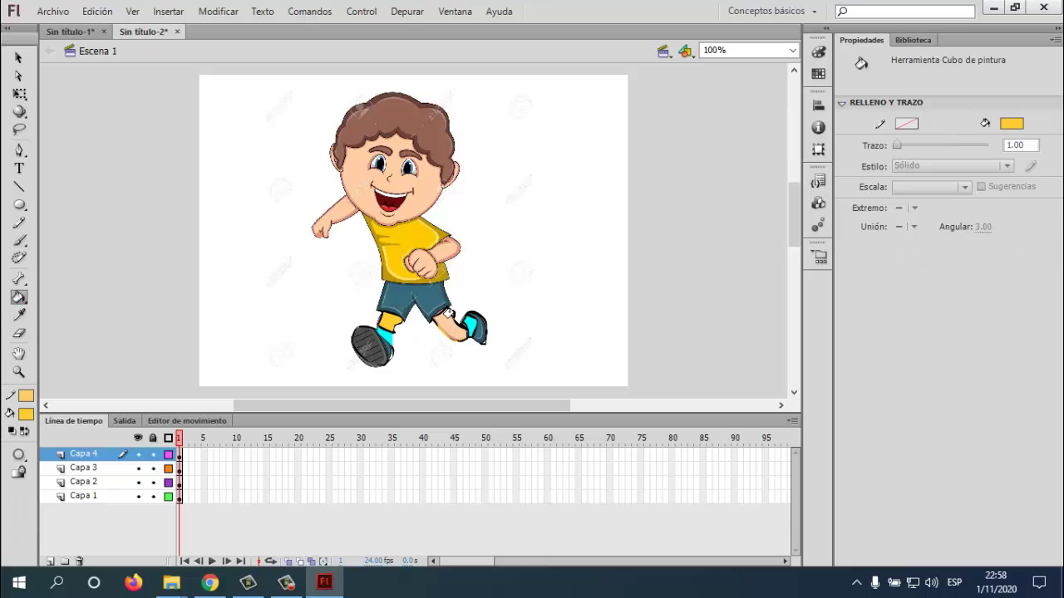
left_click(451, 324)
left_click(18, 240)
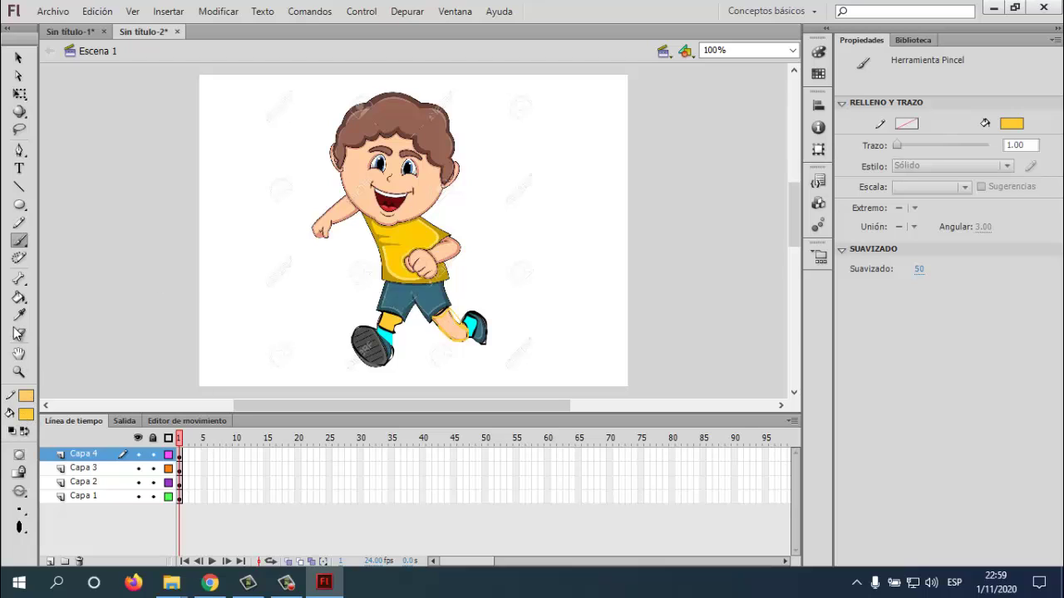
left_click(18, 297)
left_click(446, 326)
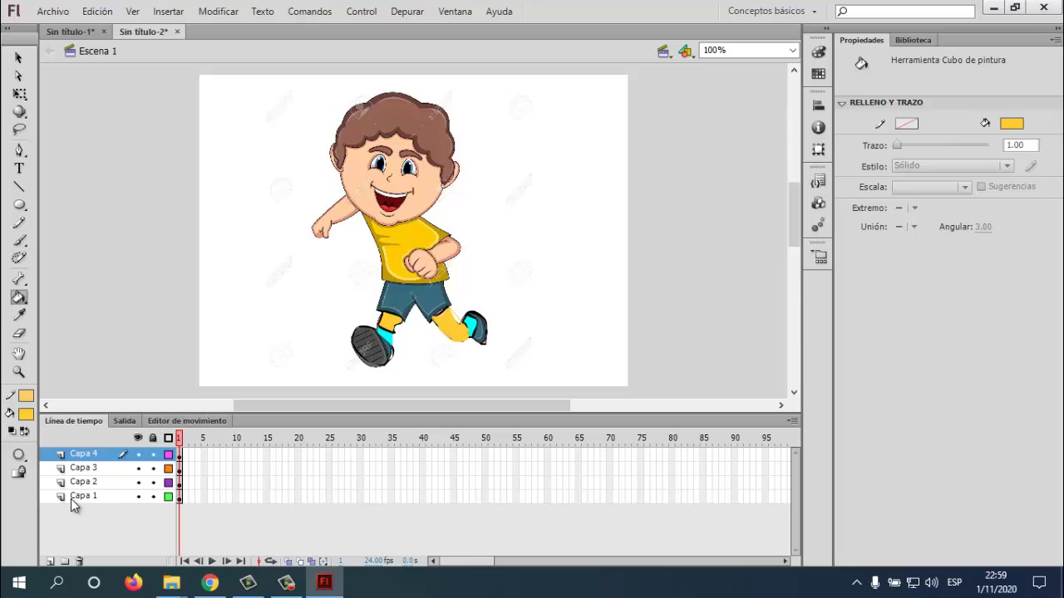
left_click(138, 497)
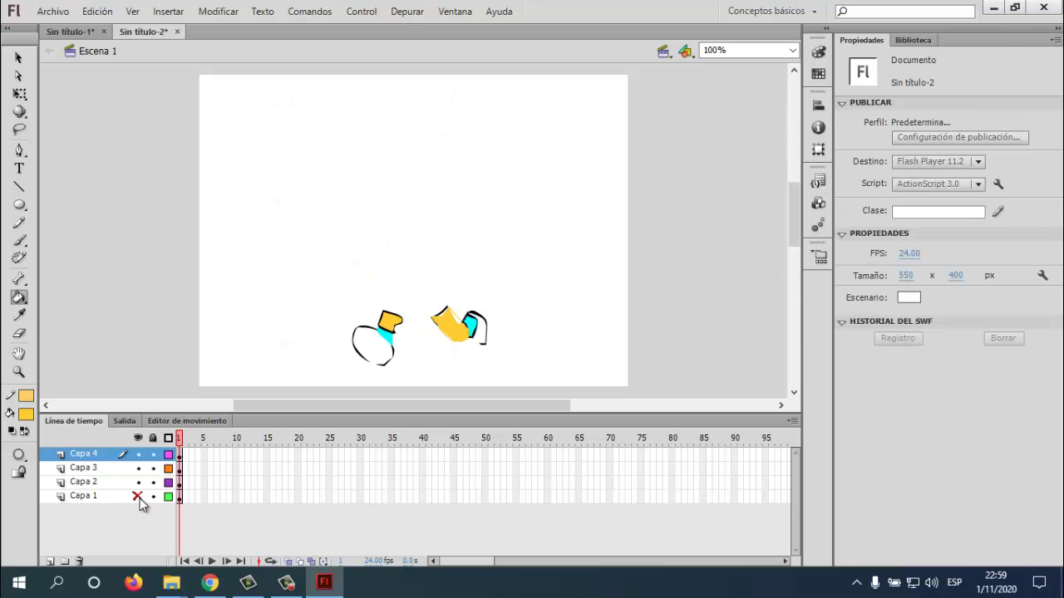
left_click(138, 496)
Make Capa 2 active, set the stroke color to mint green and try to fill the front shoe's sole.
left_click(87, 484)
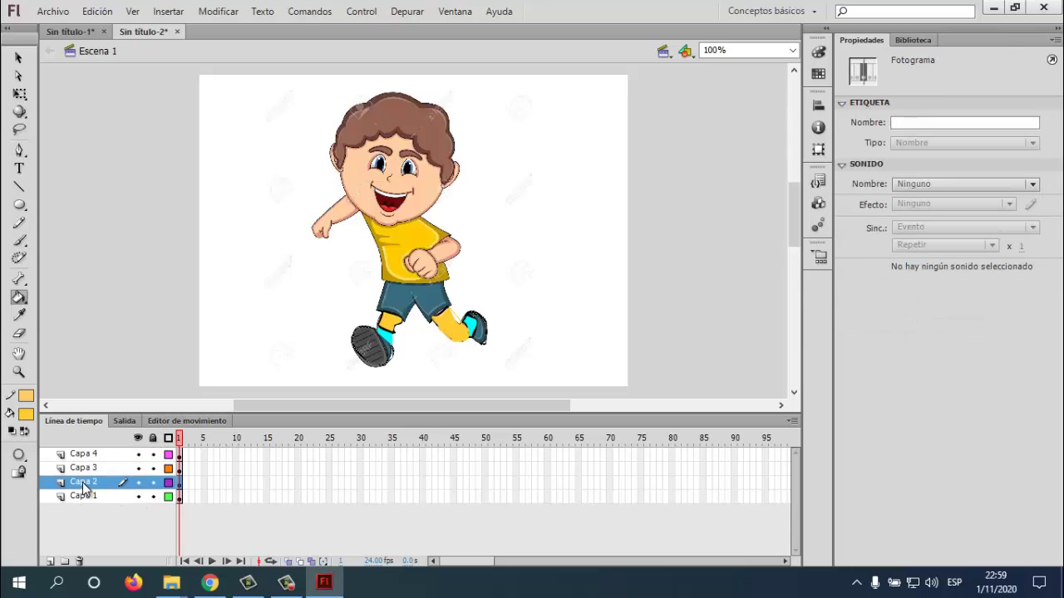
left_click(26, 414)
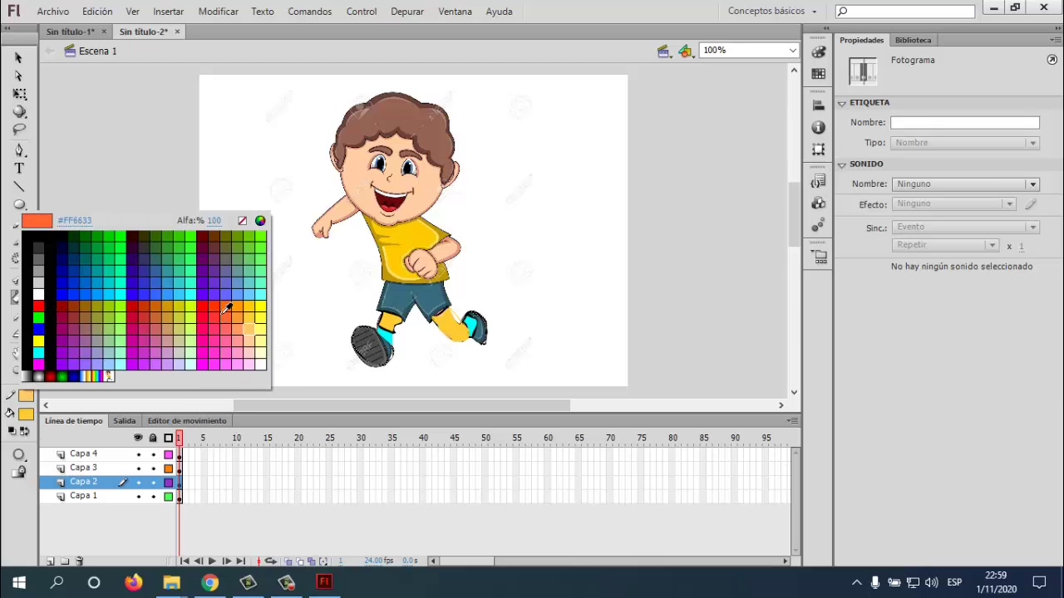
left_click(118, 277)
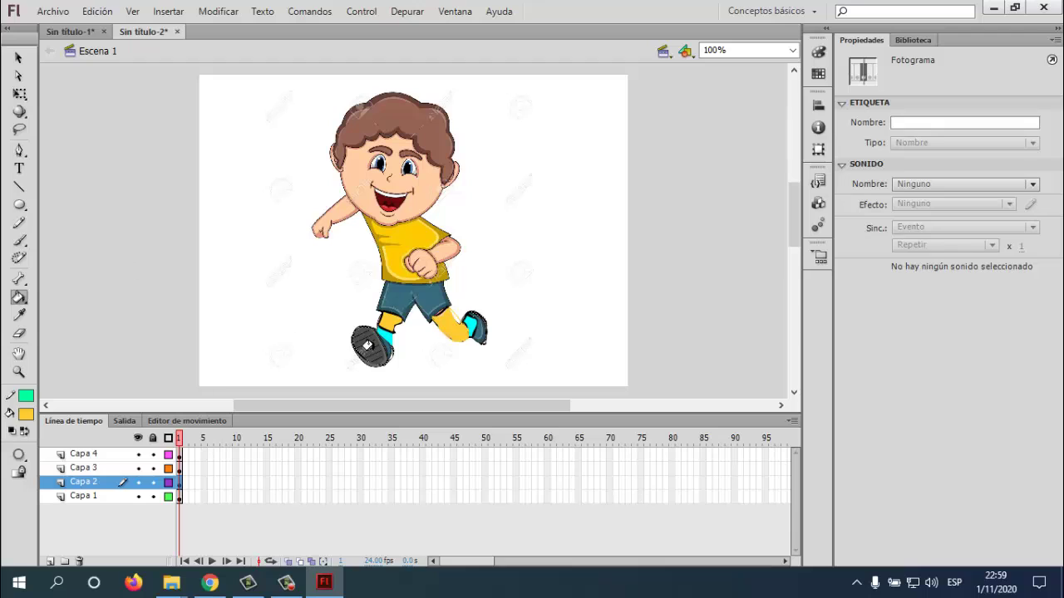
left_click(369, 344)
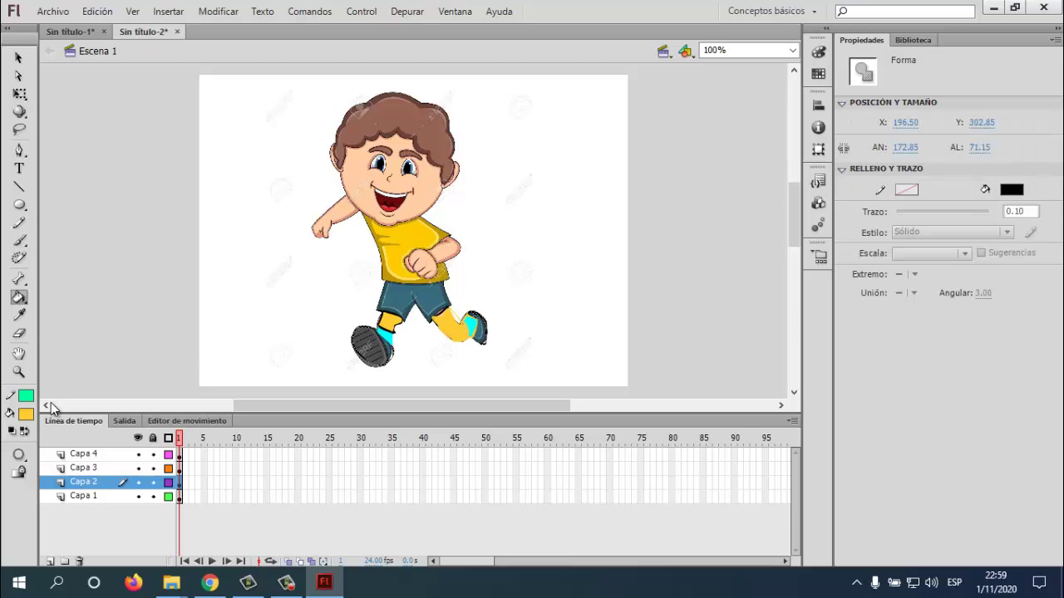
Recolor the selected shoe outlines with a mint green fill and hide Capa 1 to inspect the traced parts.
left_click(26, 415)
left_click(119, 289)
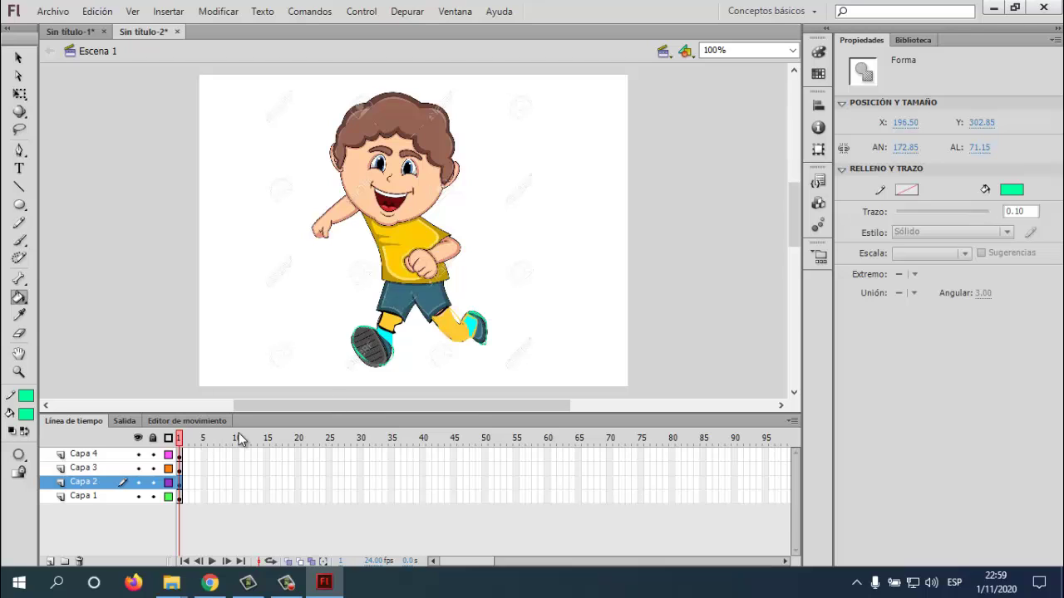
left_click(139, 497)
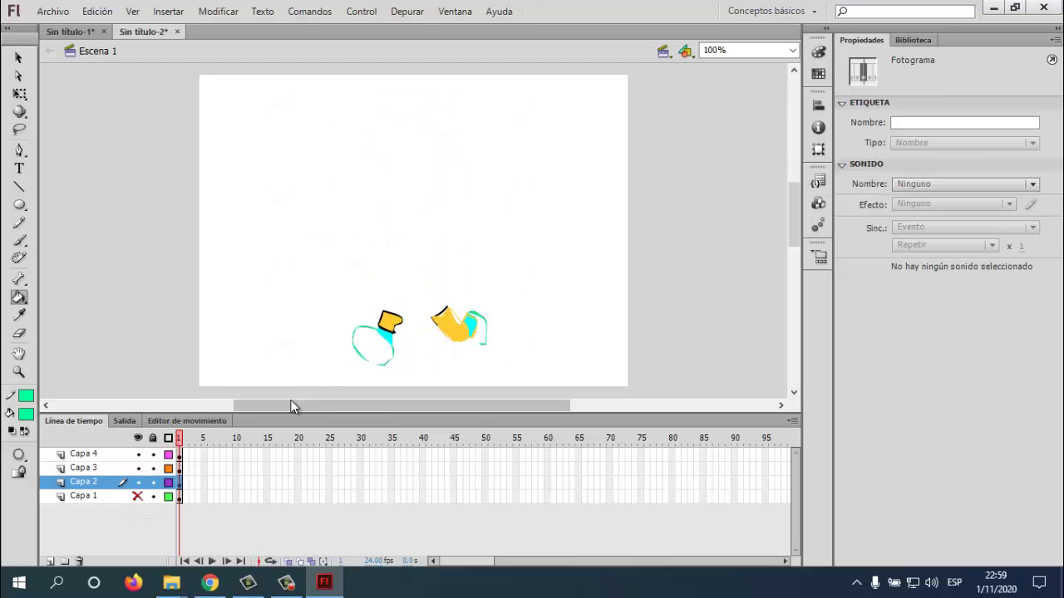